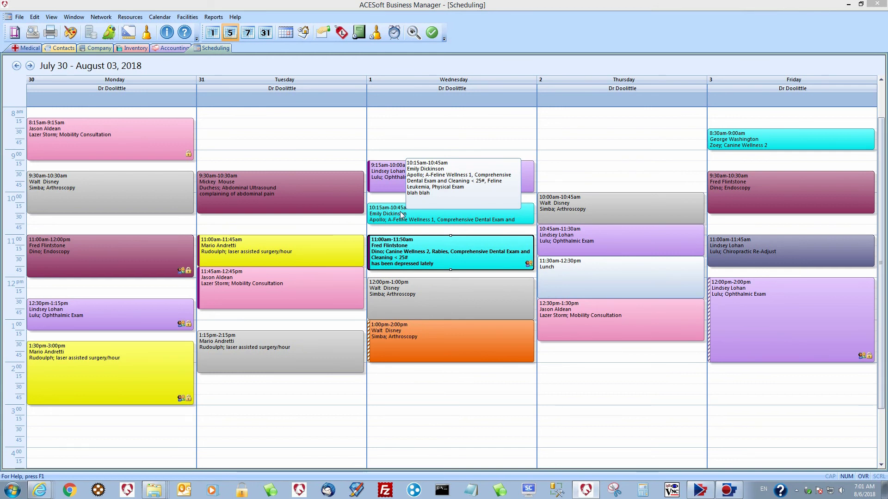
Step: Open Wednesday's 11:00am routine care appointment, review the available appointment labels, and close it without changes
{"action": "double_click", "coordinate": [396, 248]}
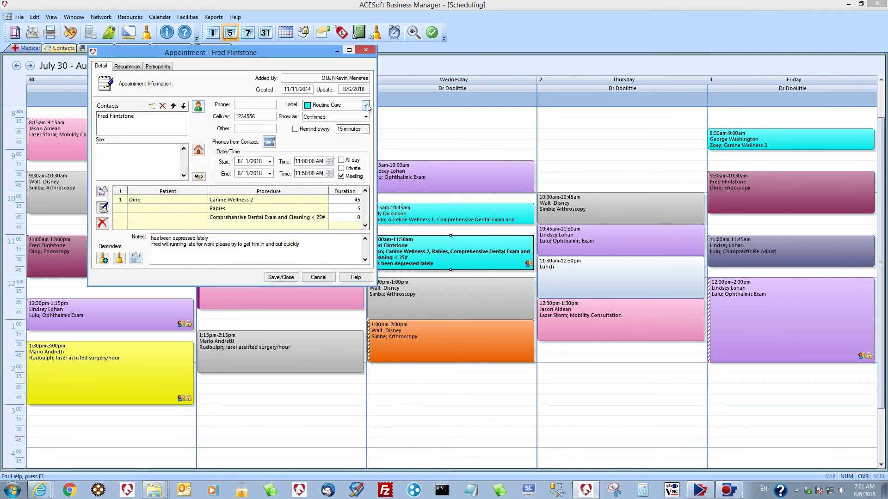
{"action": "left_click", "coordinate": [366, 105]}
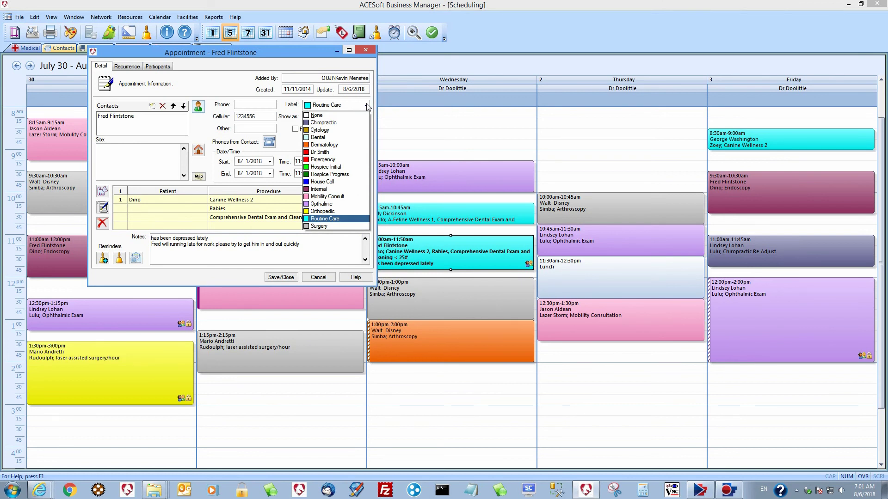
{"action": "left_click", "coordinate": [367, 51]}
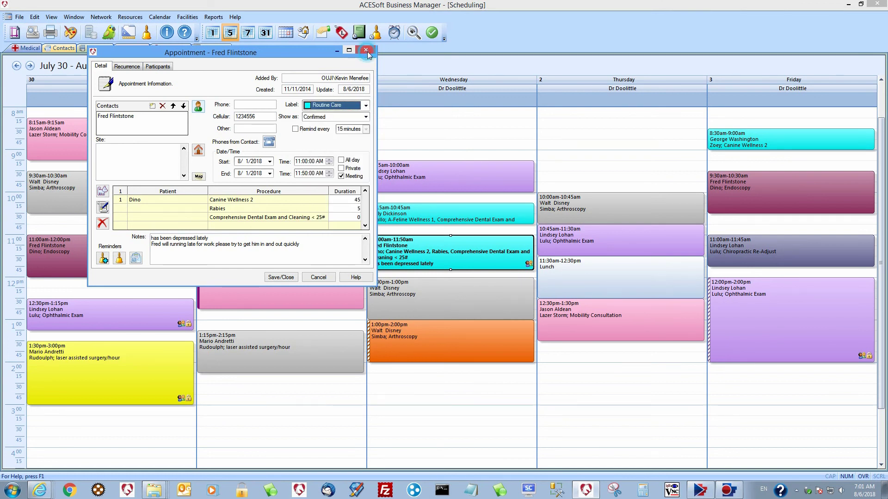
{"action": "left_click", "coordinate": [368, 51]}
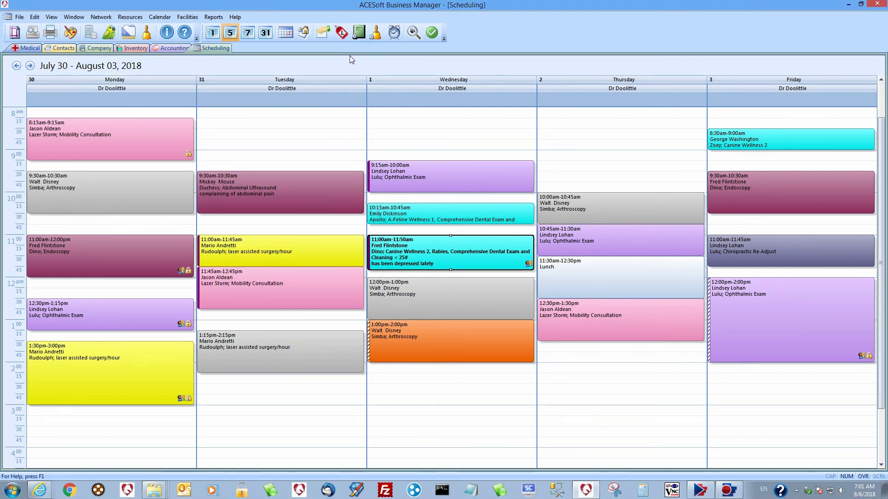
Step: Move Tuesday's abdominal ultrasound to Thursday at 9:15am and reschedule Thursday's 10:00am arthroscopy to Tuesday 9:15am-10:45am
{"action": "left_click_drag", "start_coordinate": [269, 179], "coordinate": [273, 211]}
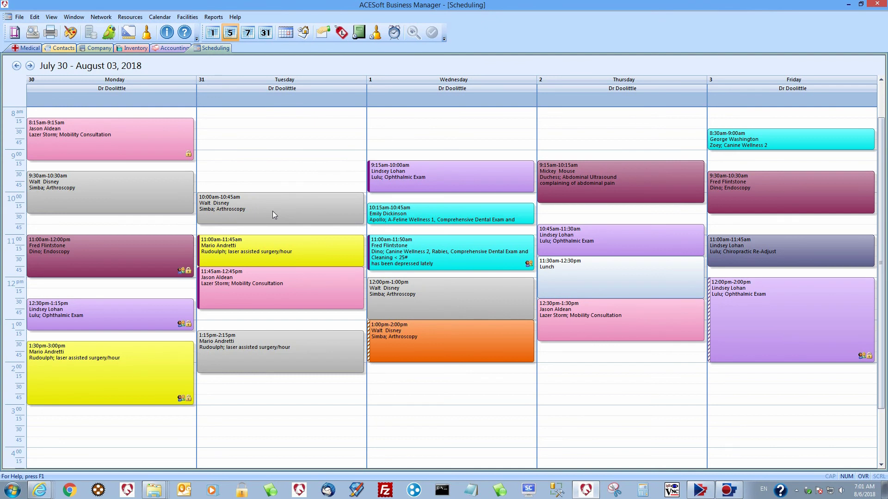
{"action": "left_click", "coordinate": [273, 211]}
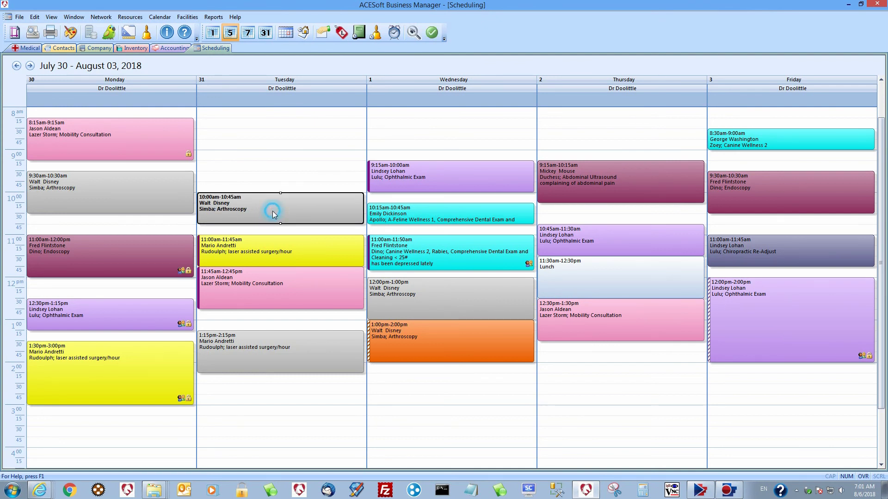
{"action": "left_click_drag", "start_coordinate": [280, 193], "coordinate": [281, 168]}
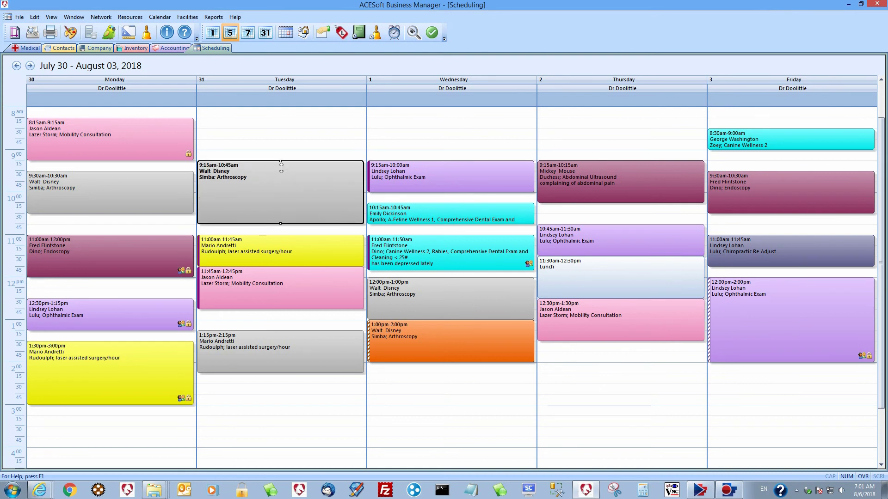
Step: Open Tuesday's 9:15am arthroscopy appointment, examine its recurrence options, and close it
{"action": "left_click", "coordinate": [289, 209]}
{"action": "left_click", "coordinate": [281, 203]}
{"action": "double_click", "coordinate": [276, 200]}
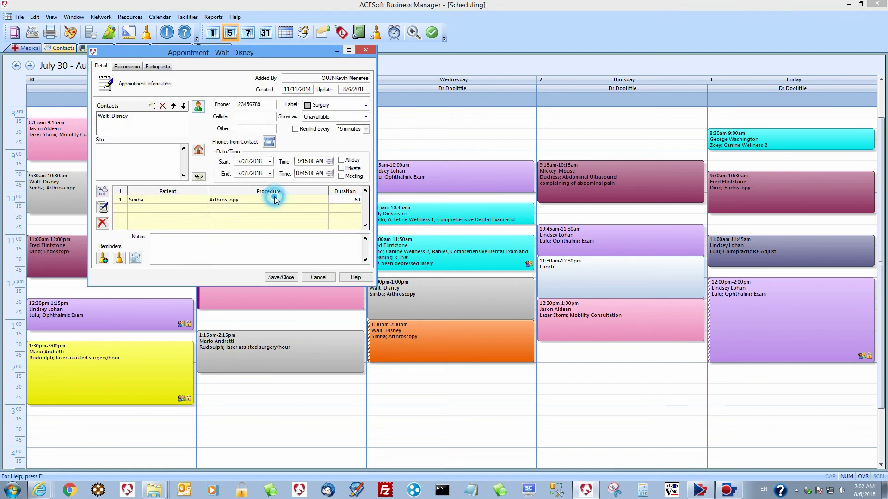
{"action": "left_click", "coordinate": [131, 67]}
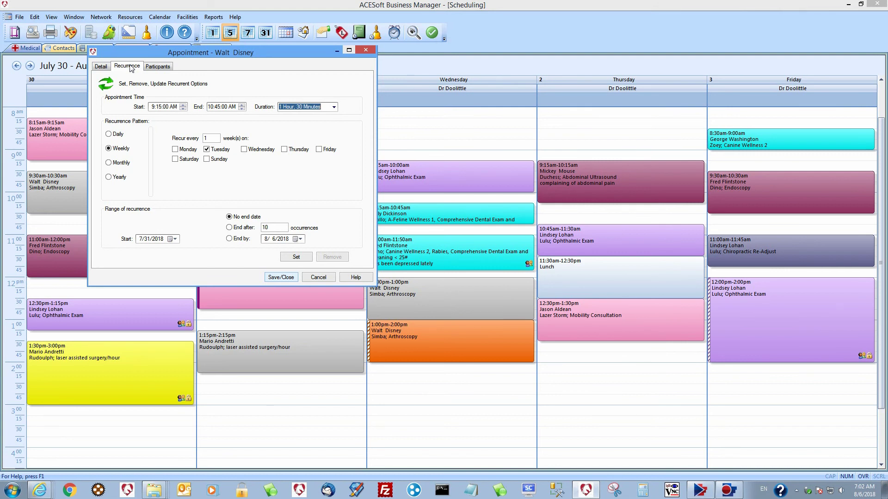
{"action": "left_click", "coordinate": [365, 50]}
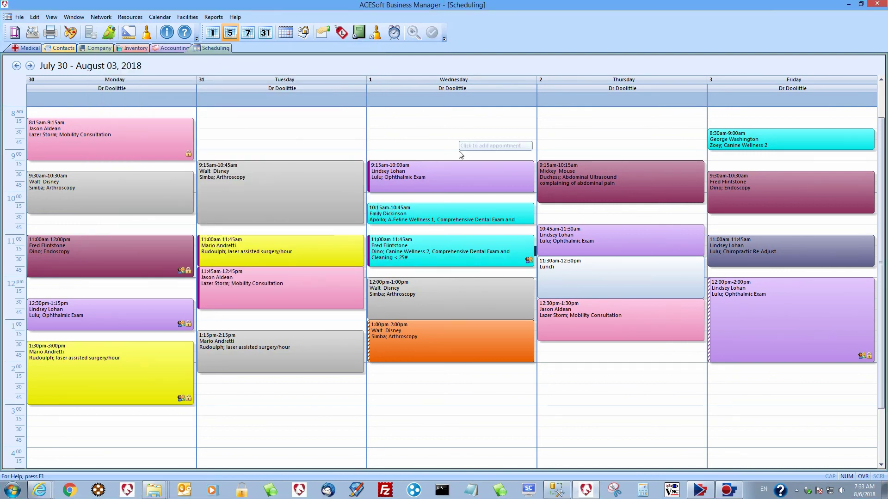
Step: Open Wednesday's 11:00am appointment for Dino, preview the client's reminder notice, and cancel the notice
{"action": "double_click", "coordinate": [435, 249]}
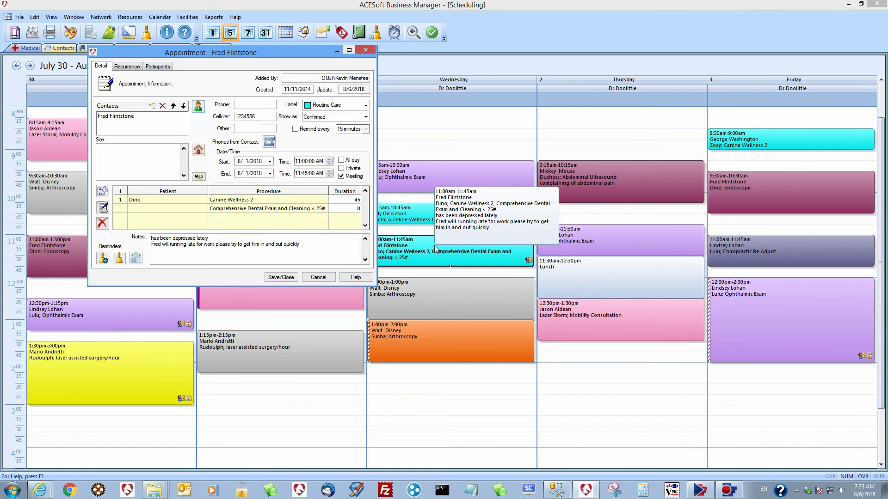
{"action": "left_click", "coordinate": [136, 260]}
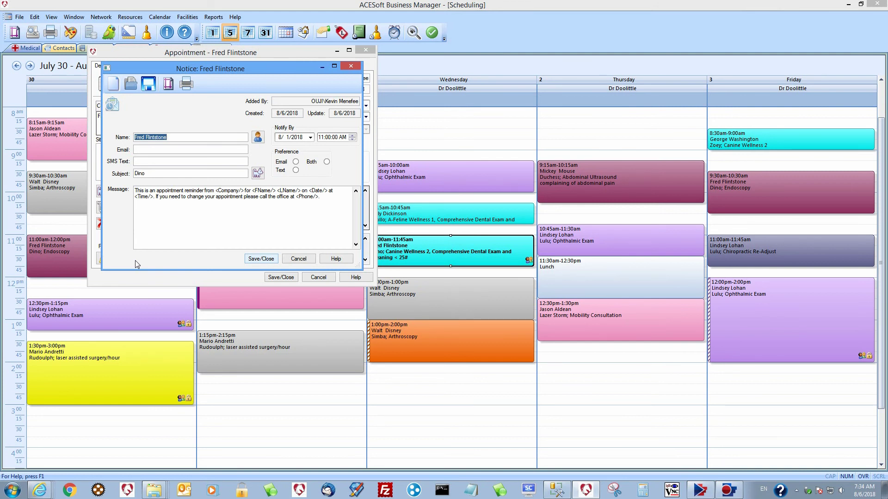
{"action": "left_click", "coordinate": [304, 261]}
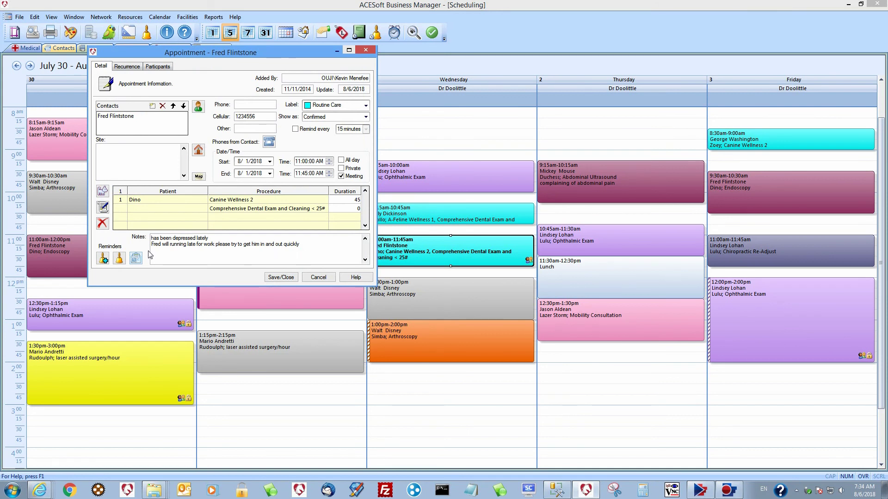
Step: Check the client's active reminders and add the 5-minute Rabies Vaccine procedure to the appointment
{"action": "left_click", "coordinate": [120, 258]}
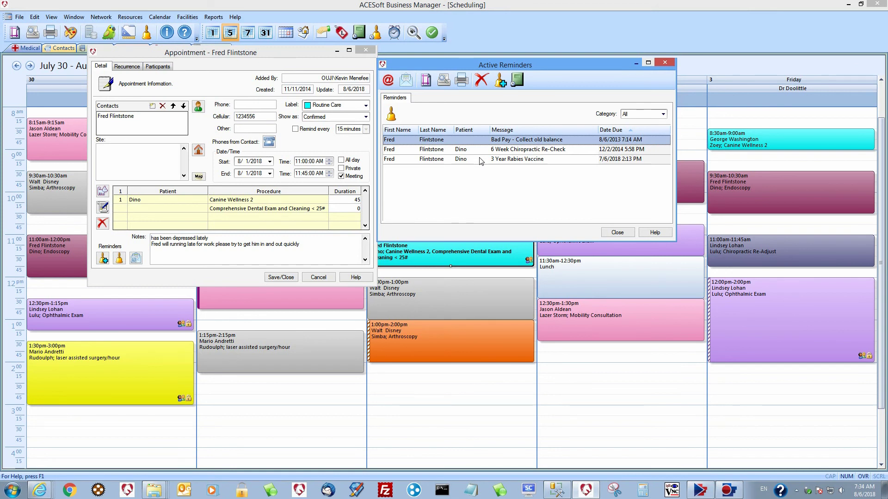
{"action": "left_click", "coordinate": [103, 208]}
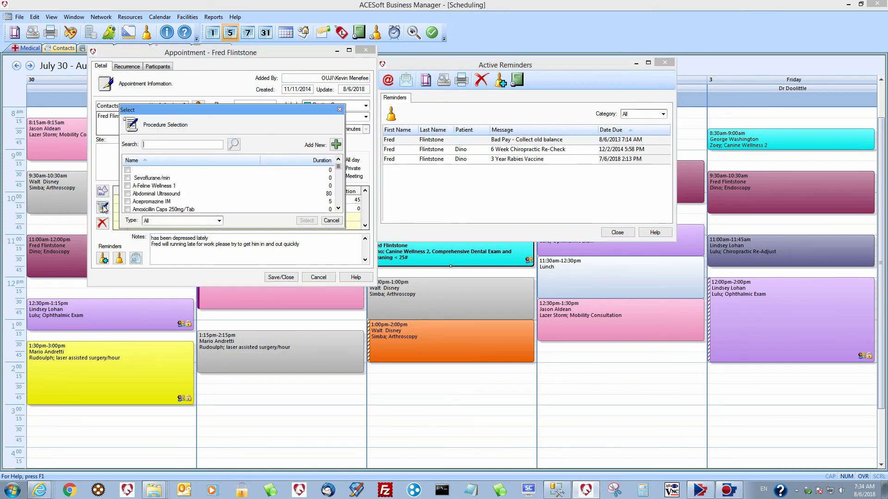
{"action": "type", "text": "ra"}
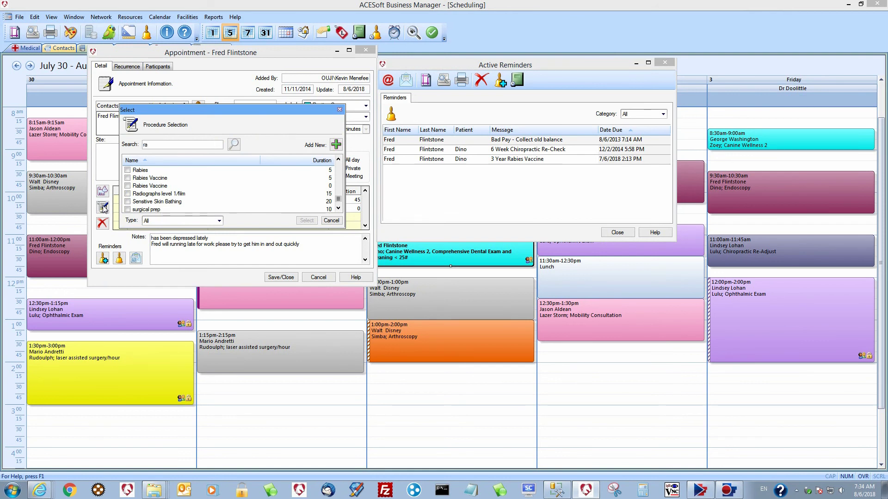
{"action": "type", "text": "b"}
{"action": "left_click", "coordinate": [127, 178]}
{"action": "left_click", "coordinate": [308, 221]}
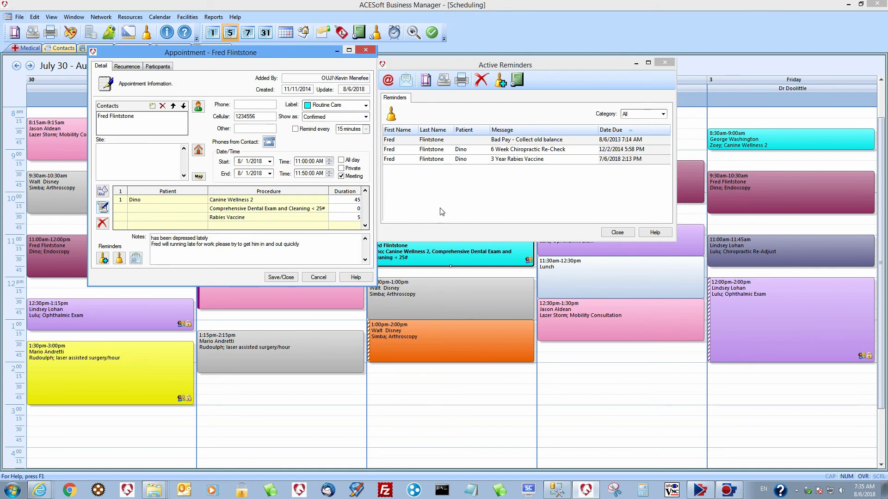
Step: Open the client's contact record and examine the financial history, including the 7/16/2015 invoice, and close the register
{"action": "double_click", "coordinate": [122, 116]}
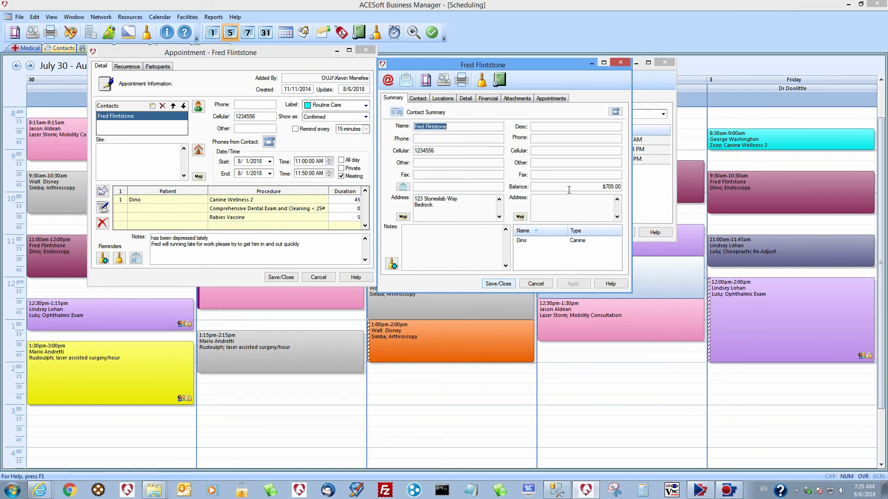
{"action": "left_click", "coordinate": [487, 99]}
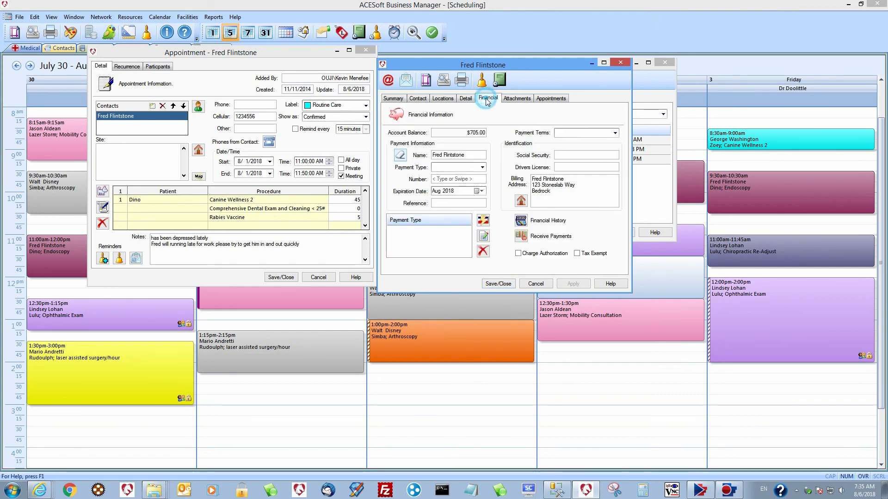
{"action": "left_click", "coordinate": [521, 220]}
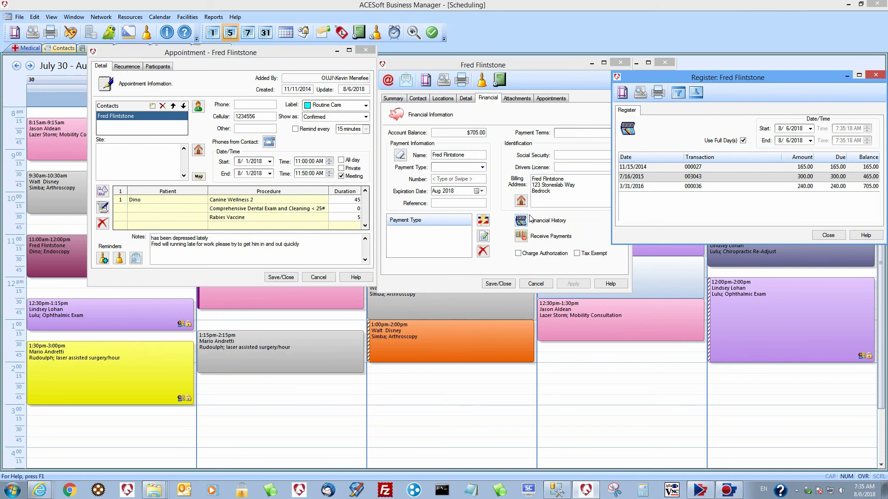
{"action": "double_click", "coordinate": [657, 179]}
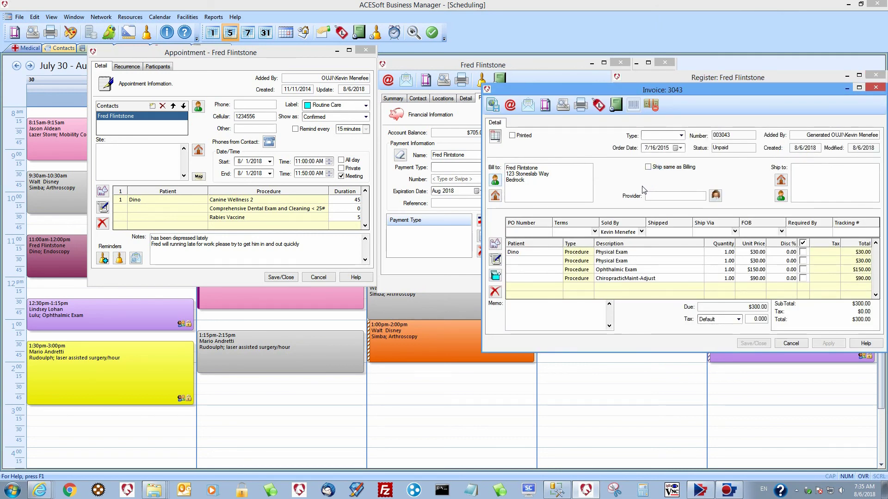
{"action": "left_click", "coordinate": [875, 87]}
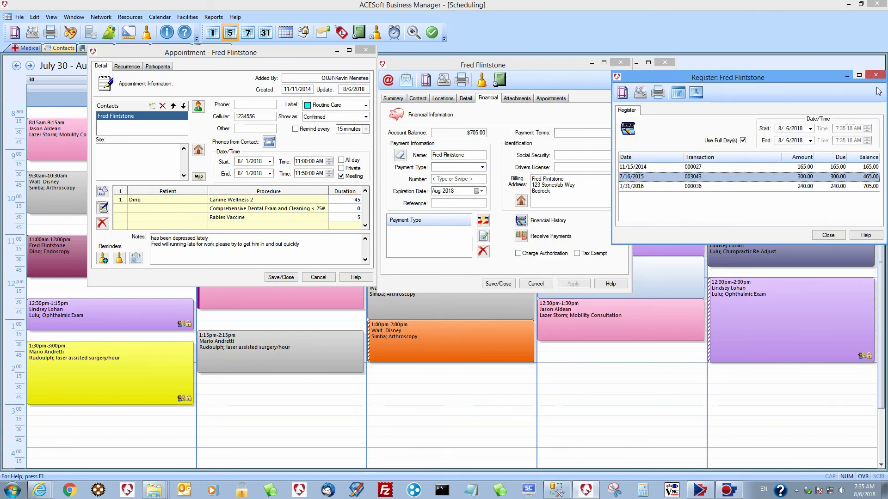
{"action": "left_click", "coordinate": [876, 74]}
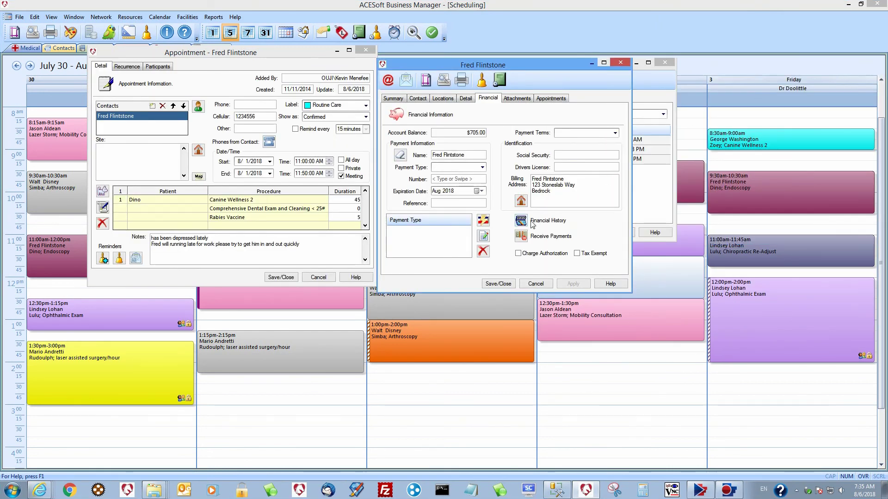
Step: View the client's receive payment form, and close it together with the active reminders and contact record
{"action": "left_click", "coordinate": [522, 237]}
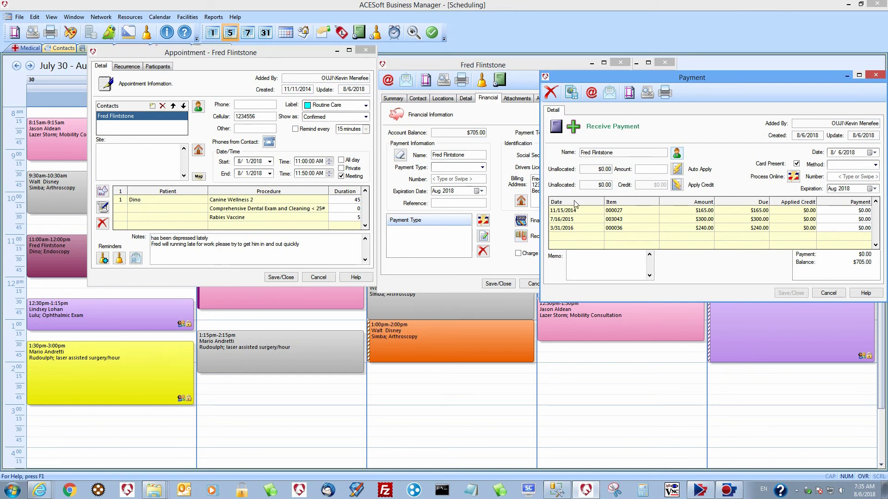
{"action": "left_click", "coordinate": [877, 75]}
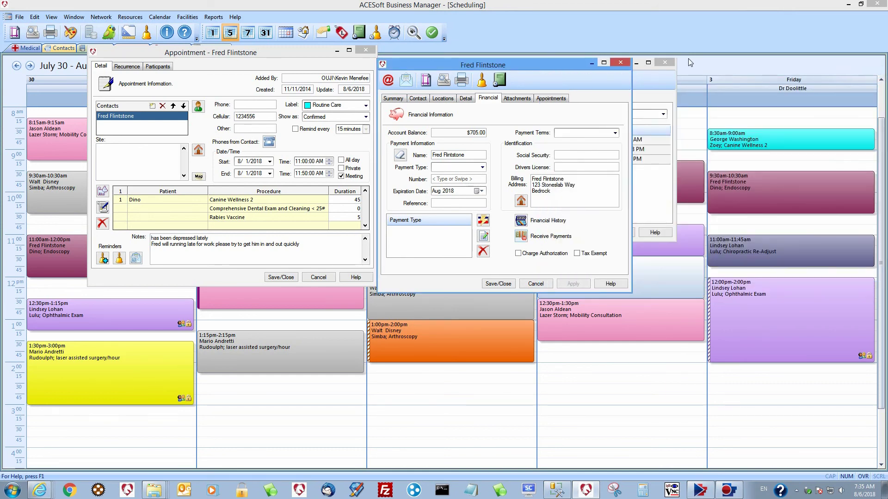
{"action": "left_click", "coordinate": [663, 61]}
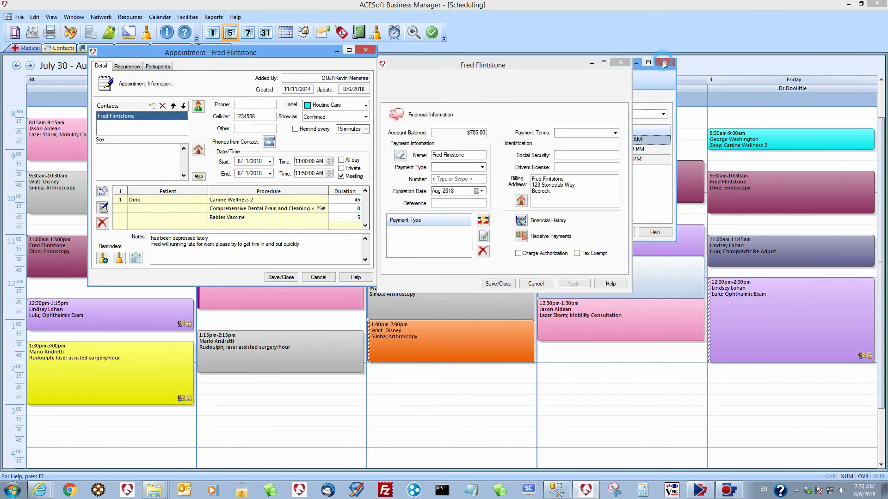
{"action": "left_click", "coordinate": [620, 63]}
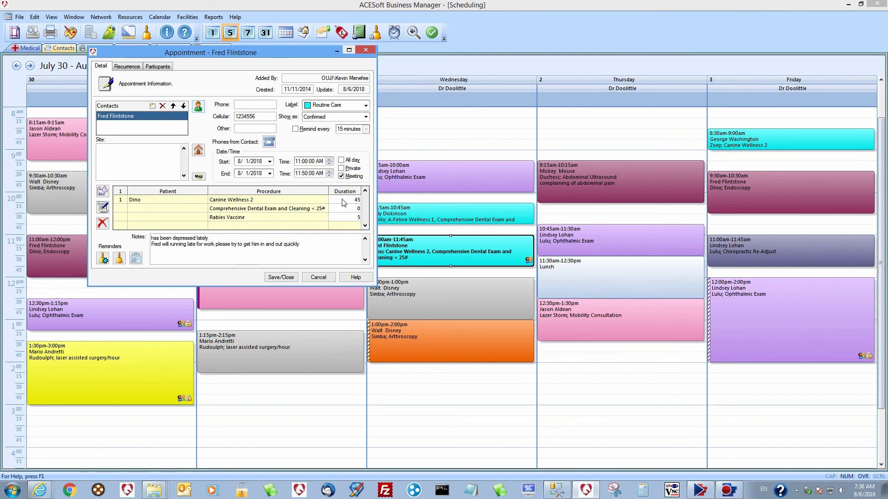
Step: Open Dino's patient record and review the medical chart with all of its entries expanded
{"action": "double_click", "coordinate": [141, 202]}
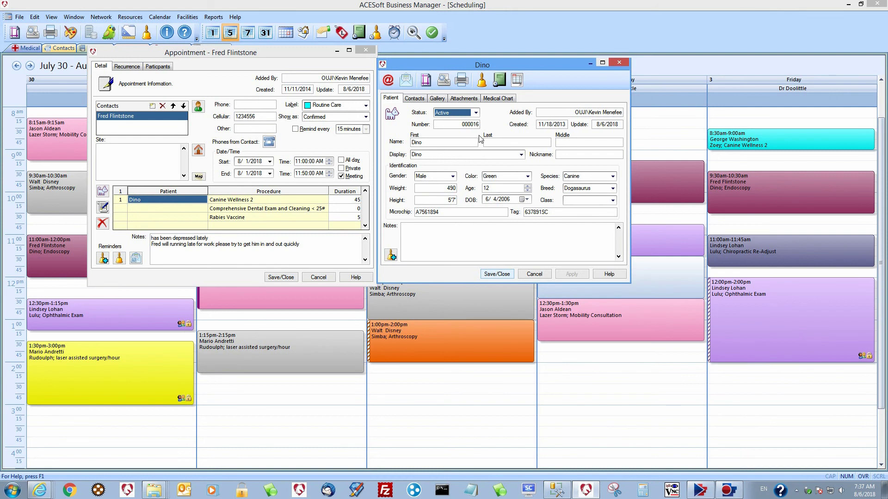
{"action": "left_click", "coordinate": [501, 99]}
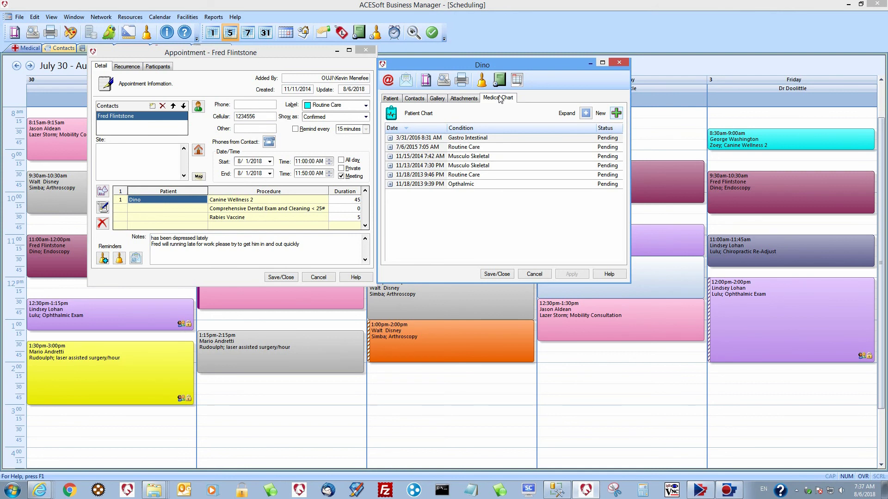
{"action": "left_click", "coordinate": [390, 138]}
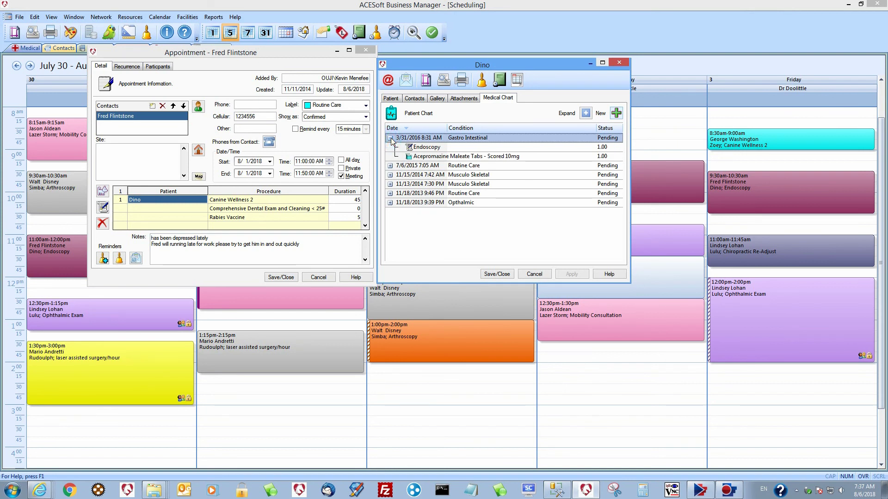
{"action": "left_click", "coordinate": [391, 165]}
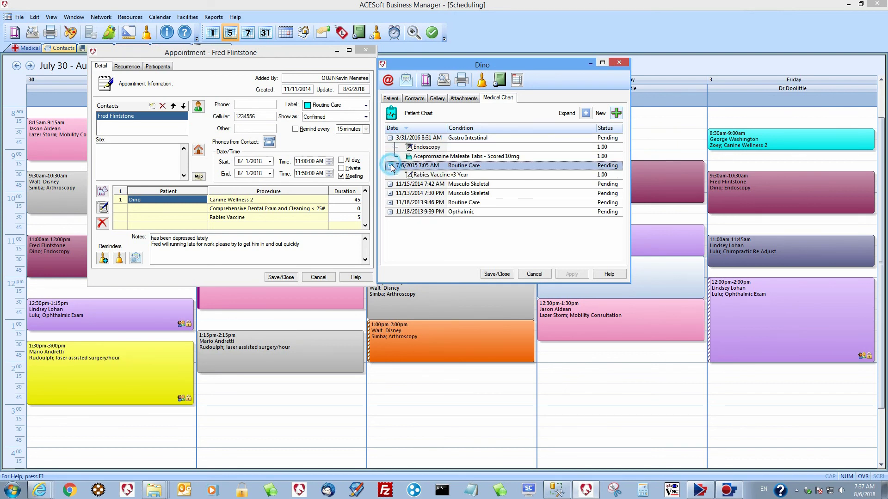
{"action": "left_click", "coordinate": [585, 113]}
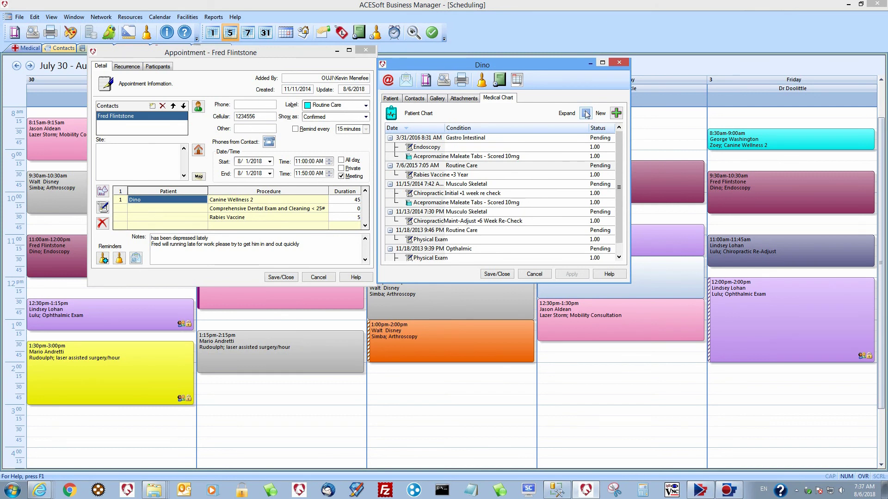
{"action": "left_click_drag", "start_coordinate": [618, 145], "coordinate": [623, 170]}
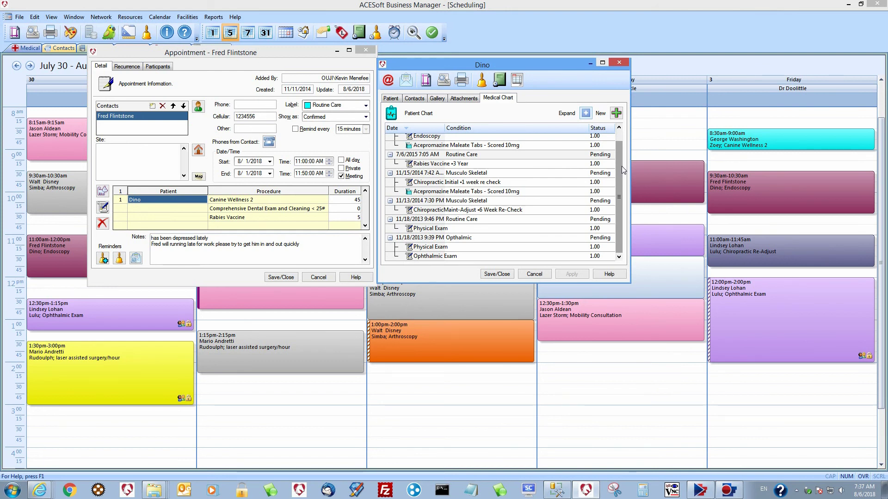
Step: Open Dino's 3/31/2016 Gastro Intestinal and 11/15/2014 Musculo Skeletal medical records and arrange them side by side
{"action": "double_click", "coordinate": [438, 148]}
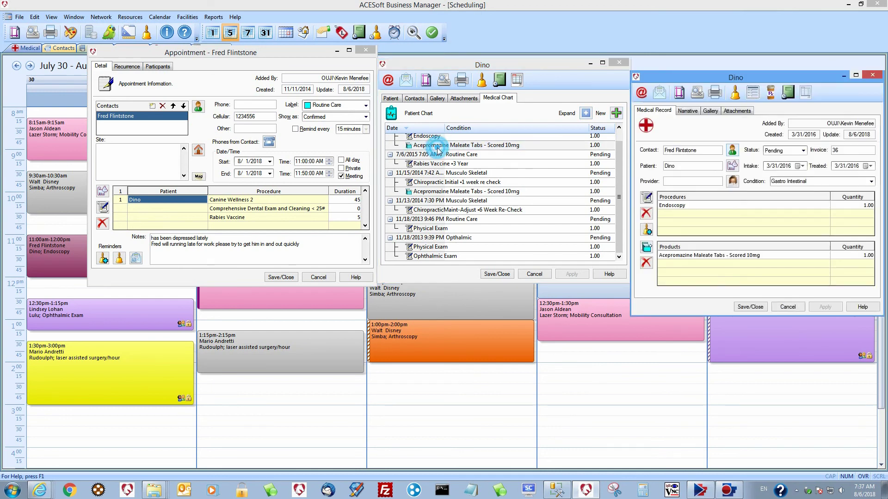
{"action": "double_click", "coordinate": [434, 182]}
{"action": "left_click_drag", "start_coordinate": [725, 78], "coordinate": [309, 92]}
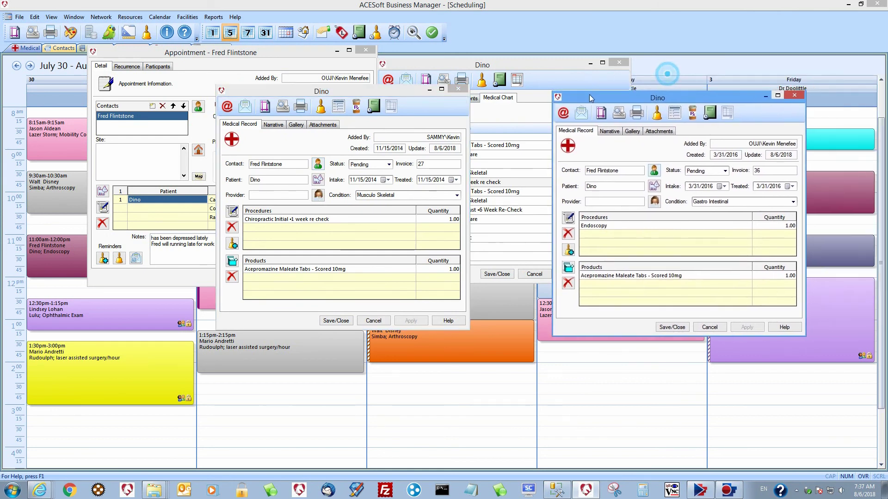
Step: Move Dino's 3/31/2016 Gastro Intestinal record clear and close it along with the 11/15/2014 Musculo Skeletal record
{"action": "left_click_drag", "start_coordinate": [666, 73], "coordinate": [565, 110]}
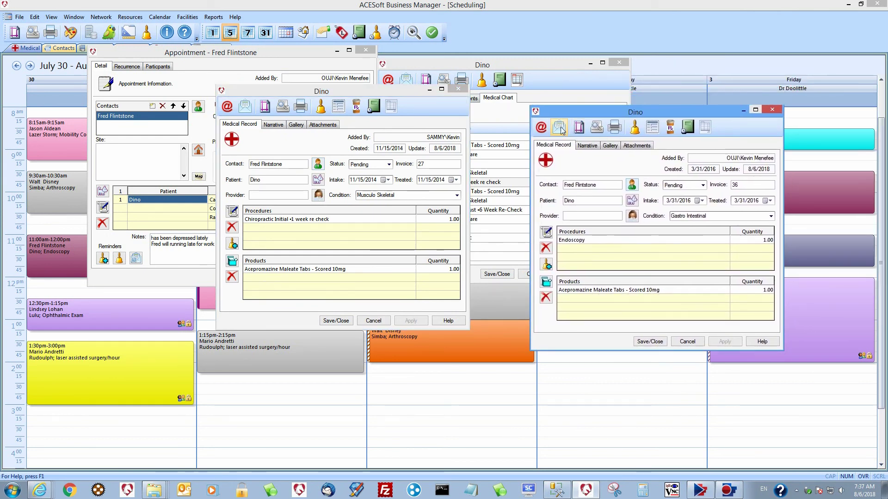
{"action": "left_click", "coordinate": [459, 90]}
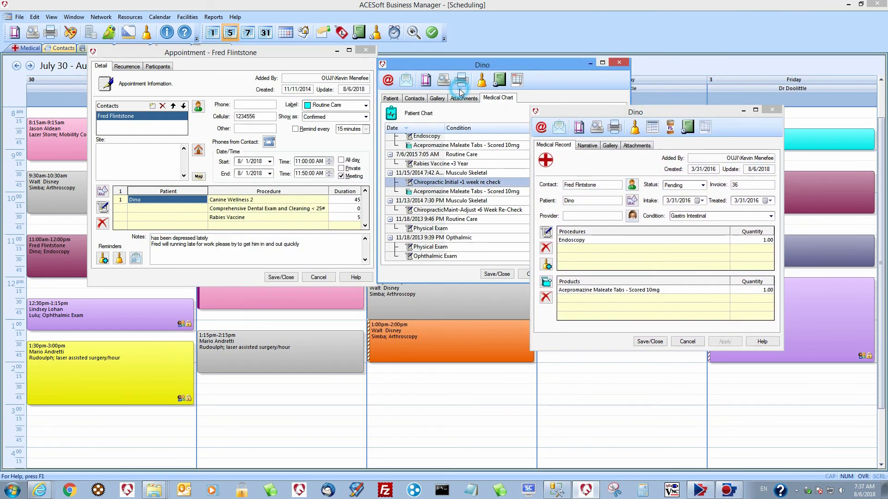
{"action": "left_click", "coordinate": [772, 110]}
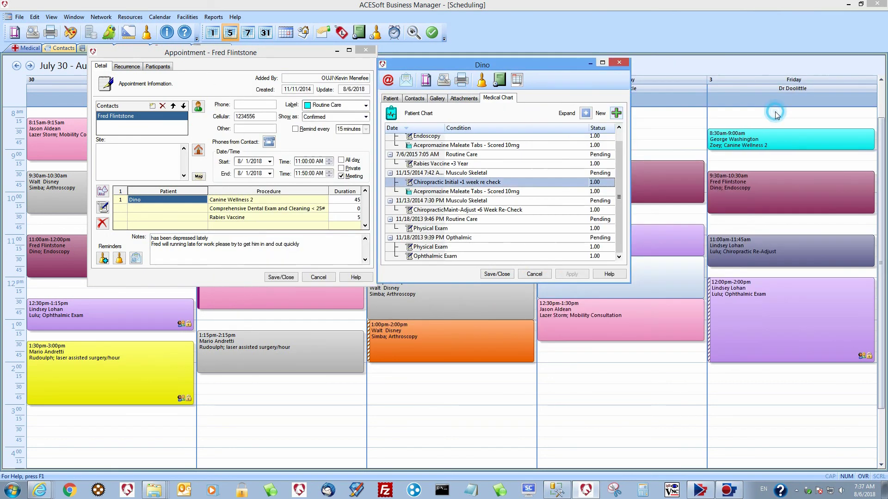
Step: Start a new medical record for Dino from the patient's medical chart
{"action": "left_click", "coordinate": [616, 114]}
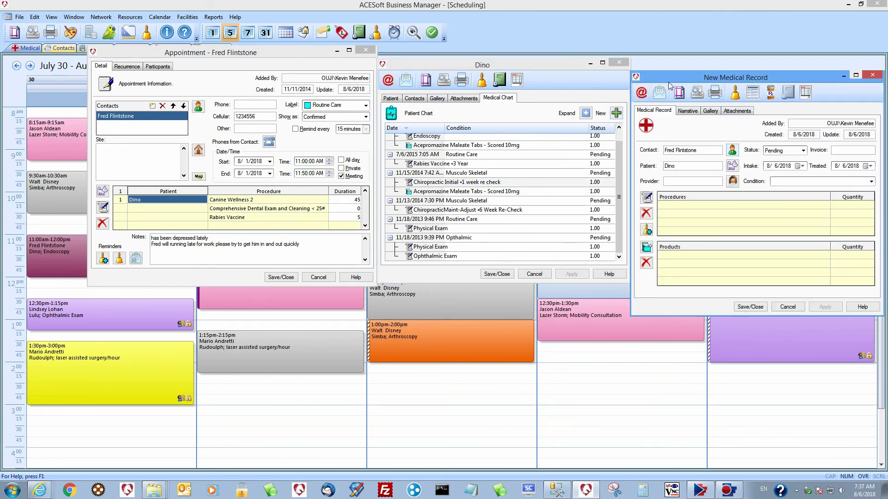
{"action": "left_click_drag", "start_coordinate": [662, 75], "coordinate": [322, 131]}
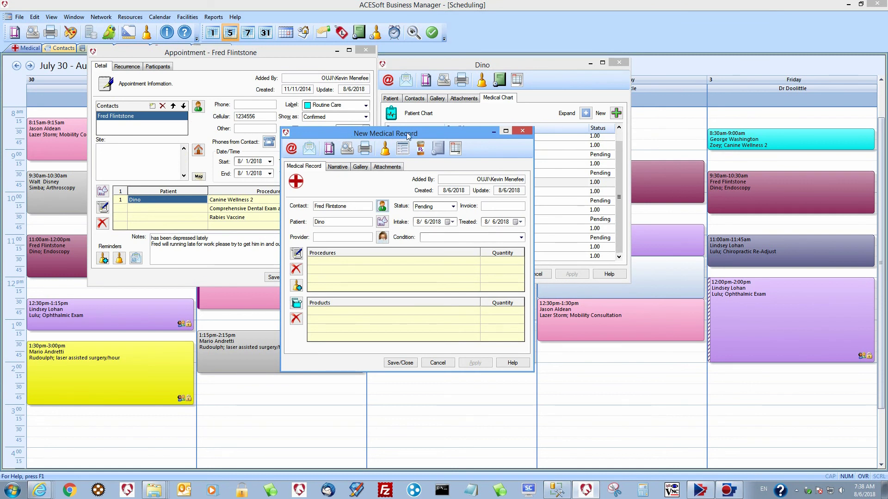
{"action": "left_click", "coordinate": [455, 148]}
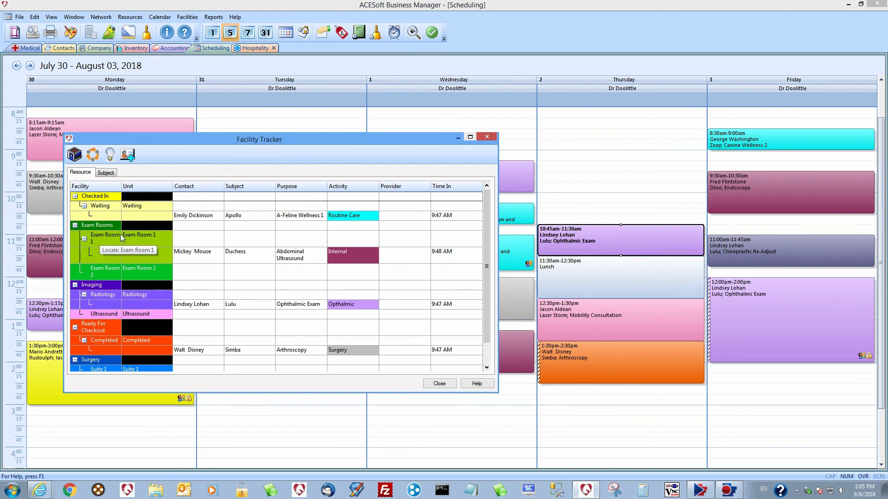
Step: Examine the Facility Tracker's units by resource, including the exam rooms and checkout, and switch to the subject view
{"action": "mouse_move", "coordinate": [157, 252]}
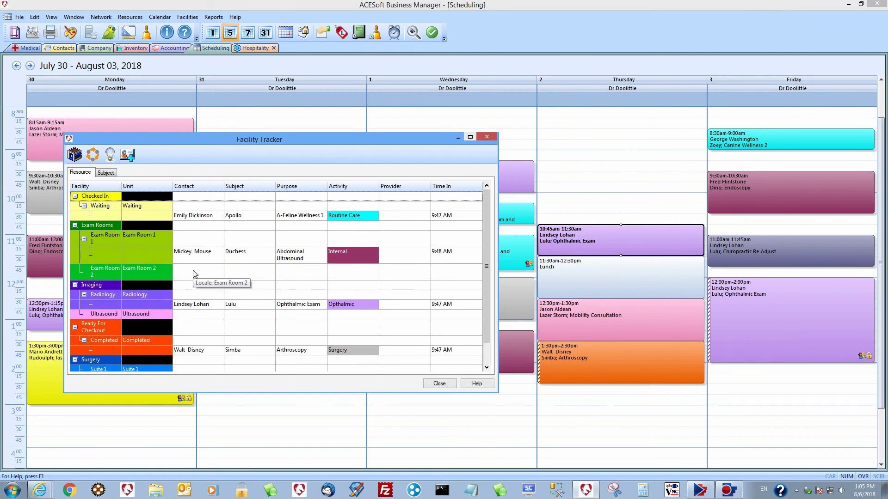
{"action": "mouse_move", "coordinate": [103, 215]}
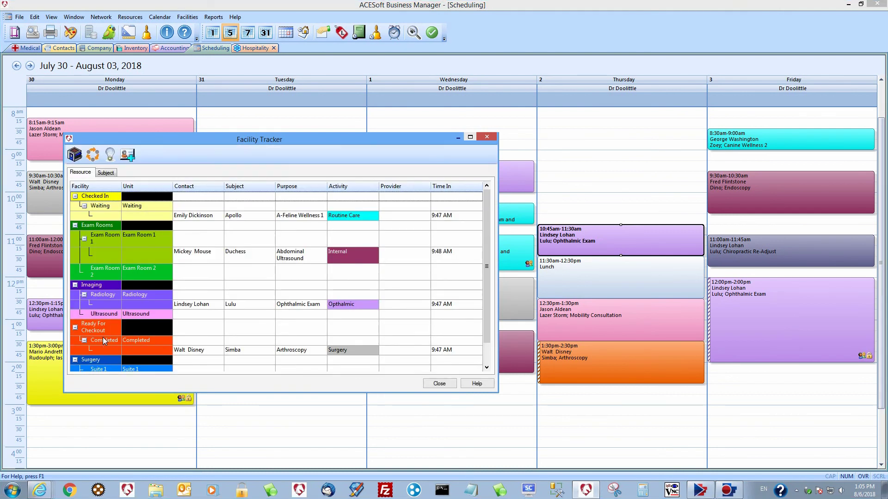
{"action": "left_click", "coordinate": [106, 173]}
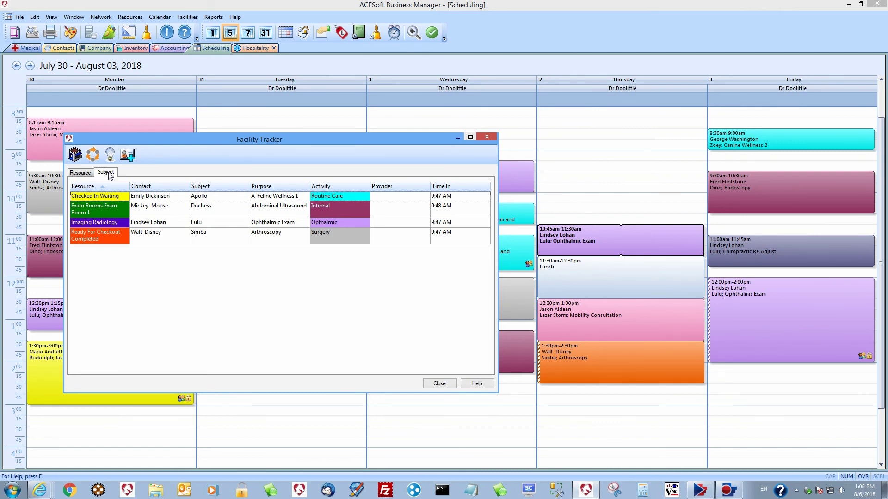
Step: Track Dino's Wednesday routine care appointment from the calendar in the Facility Tracker
{"action": "left_click", "coordinate": [516, 253]}
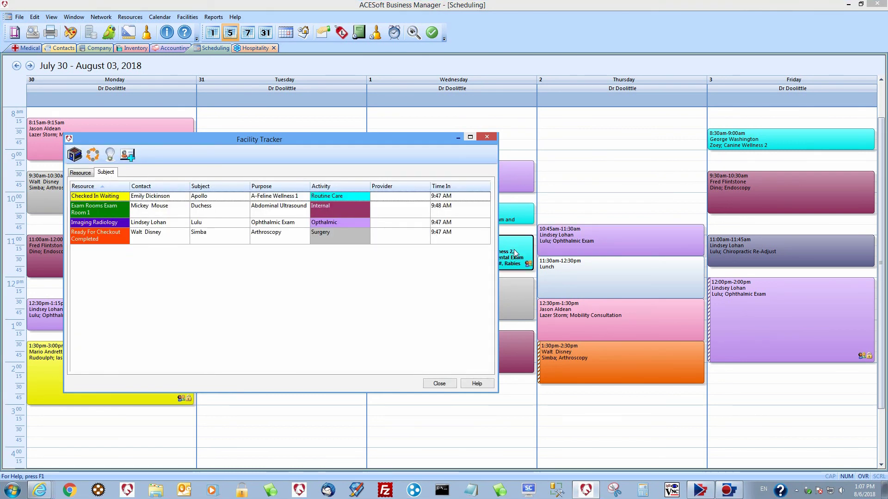
{"action": "right_click", "coordinate": [515, 251]}
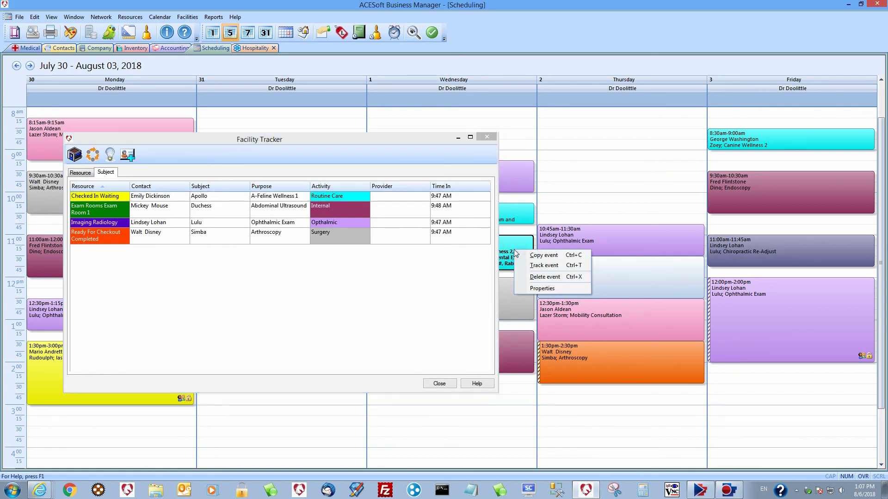
{"action": "left_click", "coordinate": [544, 266]}
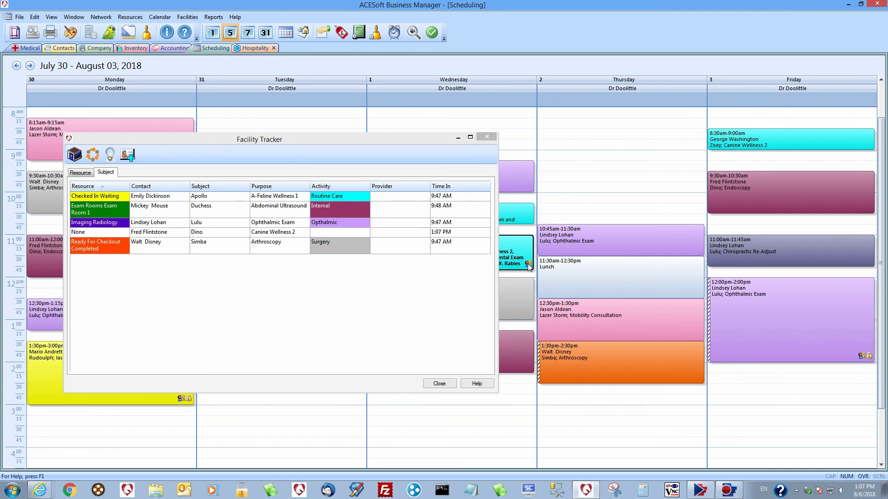
Step: Set Dino's tracker entry to the Checked In Waiting resource with the Routine Care activity and save it
{"action": "double_click", "coordinate": [122, 233]}
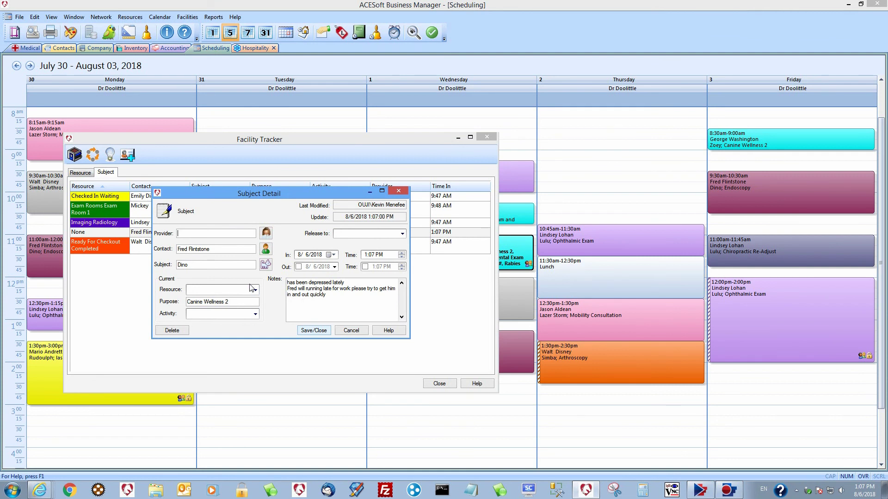
{"action": "left_click", "coordinate": [256, 290]}
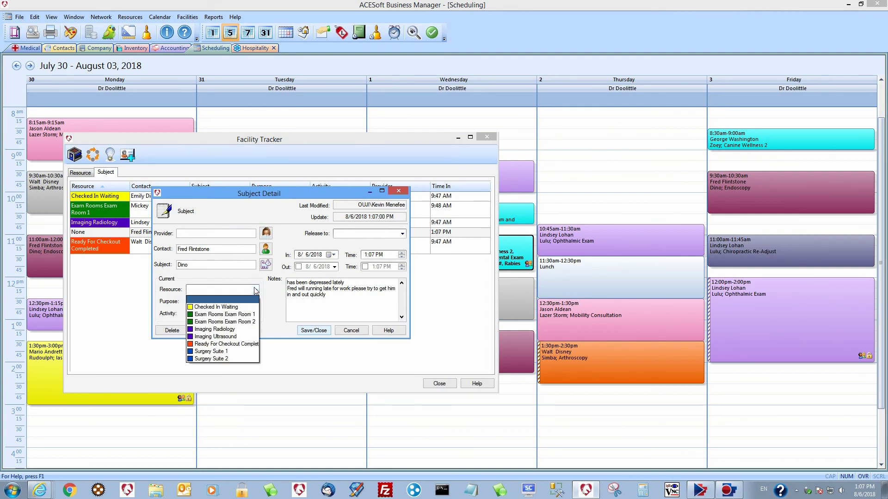
{"action": "left_click", "coordinate": [226, 307]}
{"action": "left_click", "coordinate": [255, 314]}
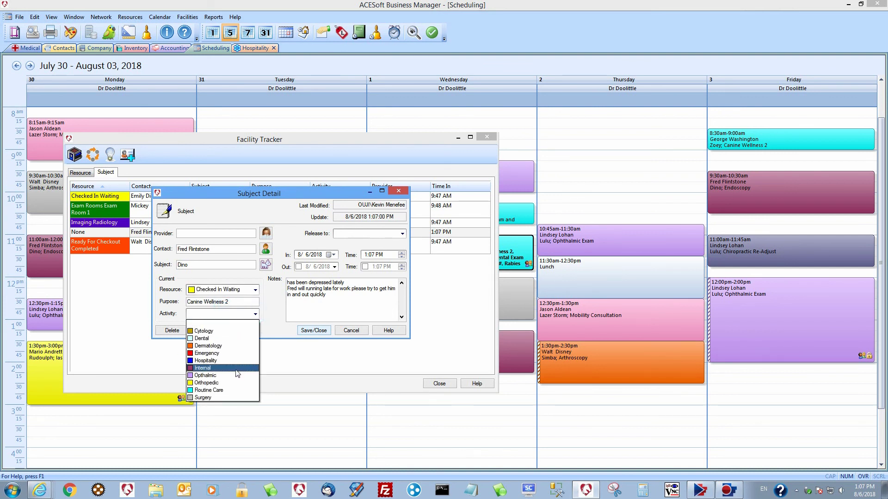
{"action": "left_click", "coordinate": [233, 389]}
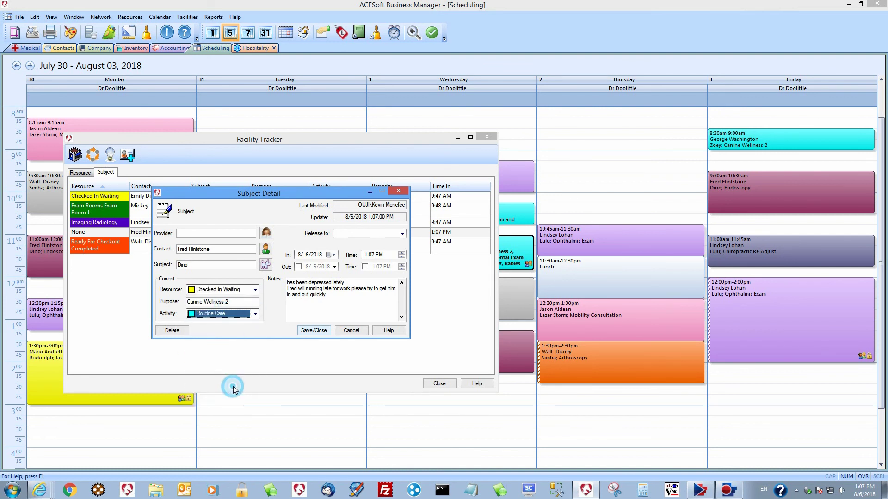
{"action": "left_click", "coordinate": [314, 331]}
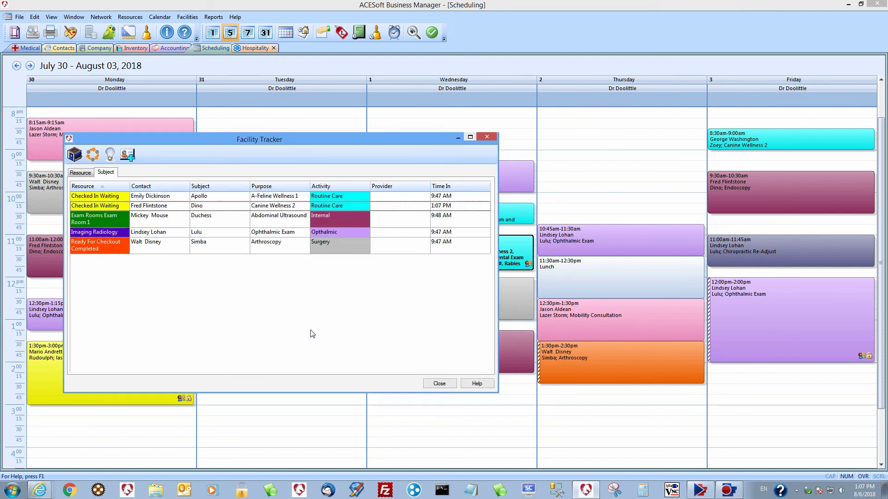
Step: Assign the calendar's doctor as Dino's provider, move the tracker entry to Exam Room 2, and save it
{"action": "double_click", "coordinate": [123, 205]}
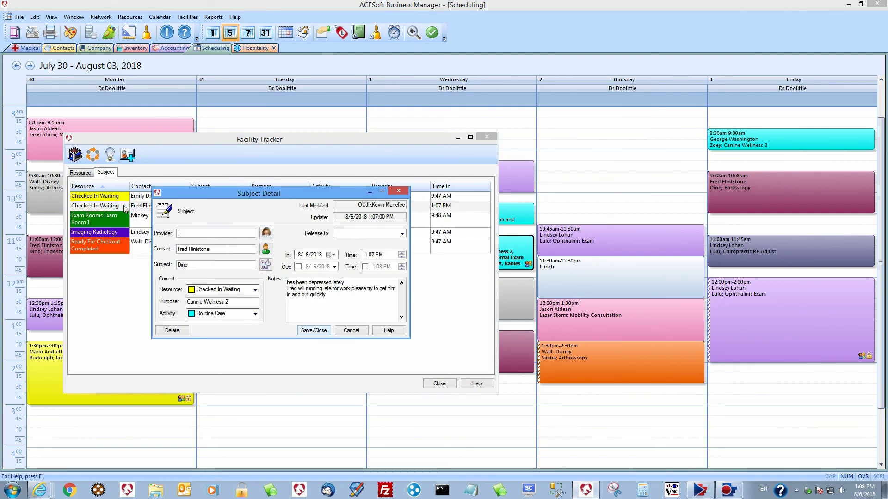
{"action": "left_click", "coordinate": [266, 233]}
{"action": "left_click", "coordinate": [260, 267]}
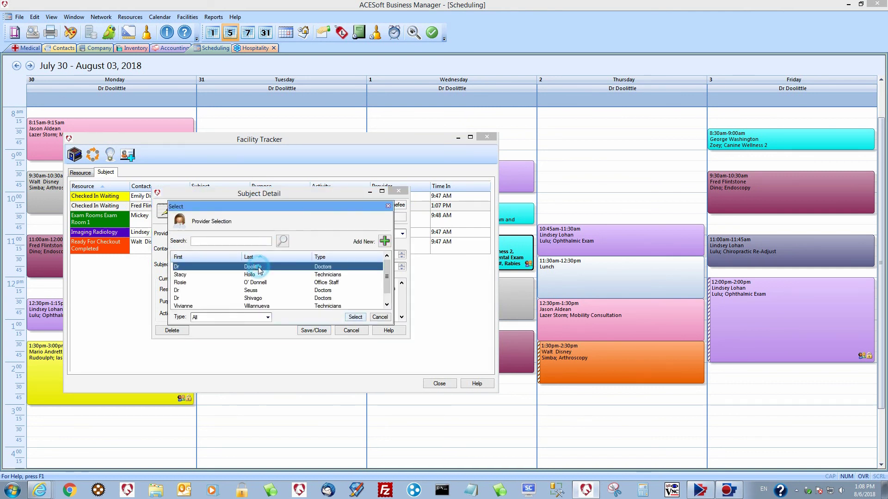
{"action": "left_click", "coordinate": [356, 317]}
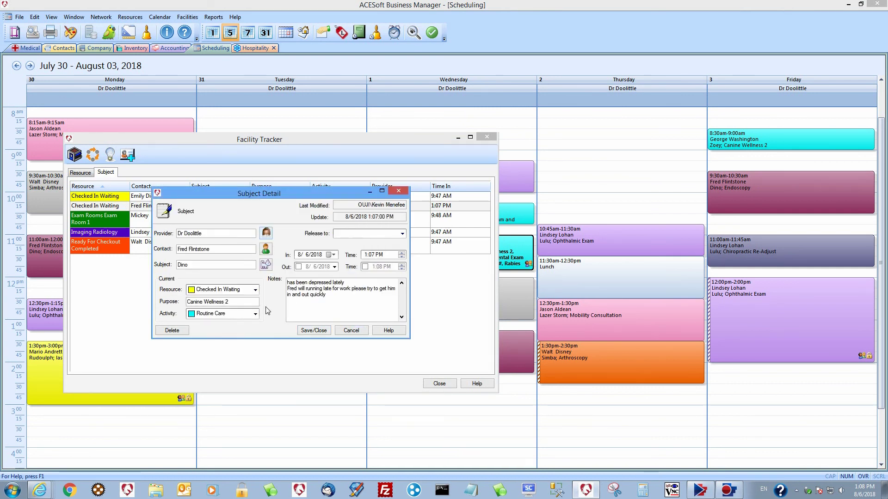
{"action": "left_click", "coordinate": [256, 291]}
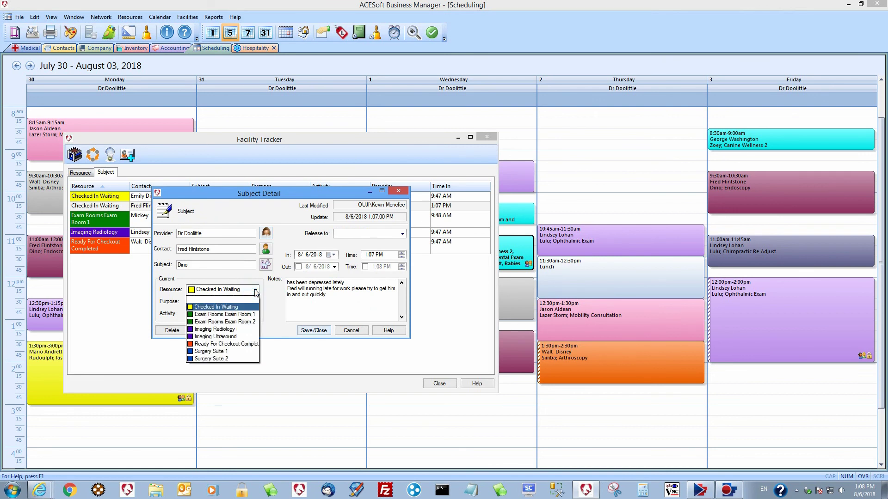
{"action": "left_click", "coordinate": [244, 322]}
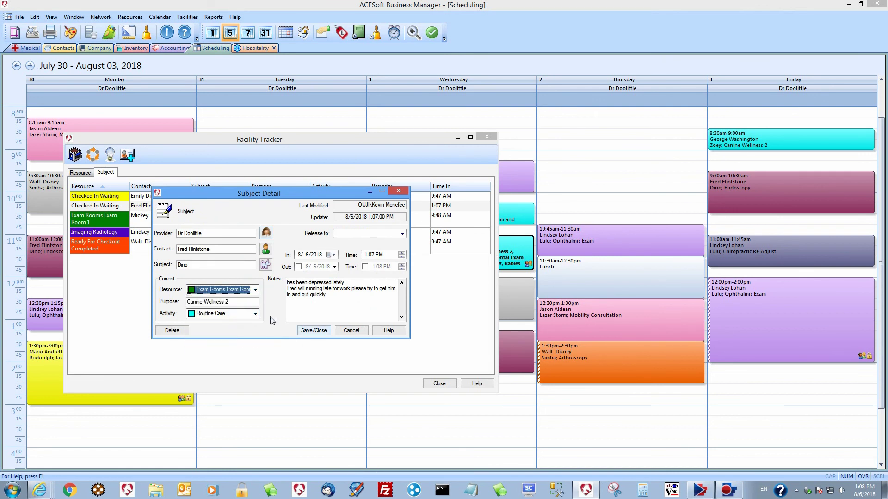
{"action": "left_click", "coordinate": [314, 331]}
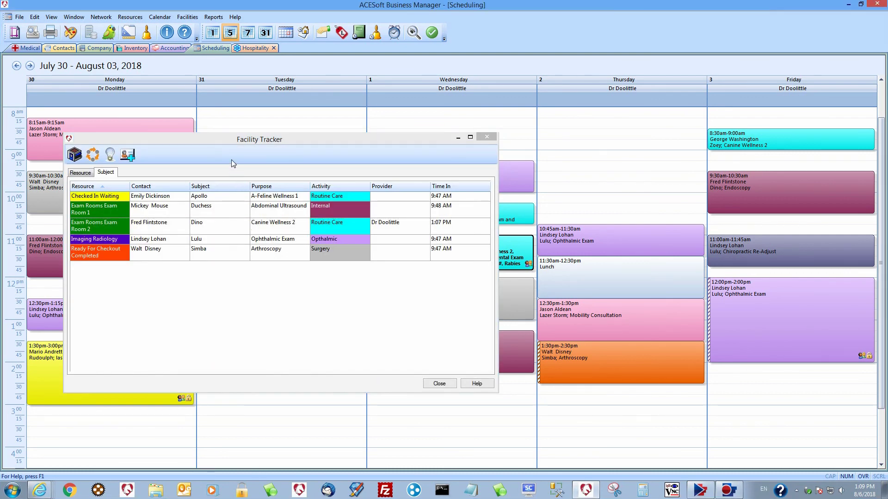
Step: Open Dino's patient record from the tracker entry, and review the fully expanded medical chart and the active reminders
{"action": "left_click", "coordinate": [231, 158]}
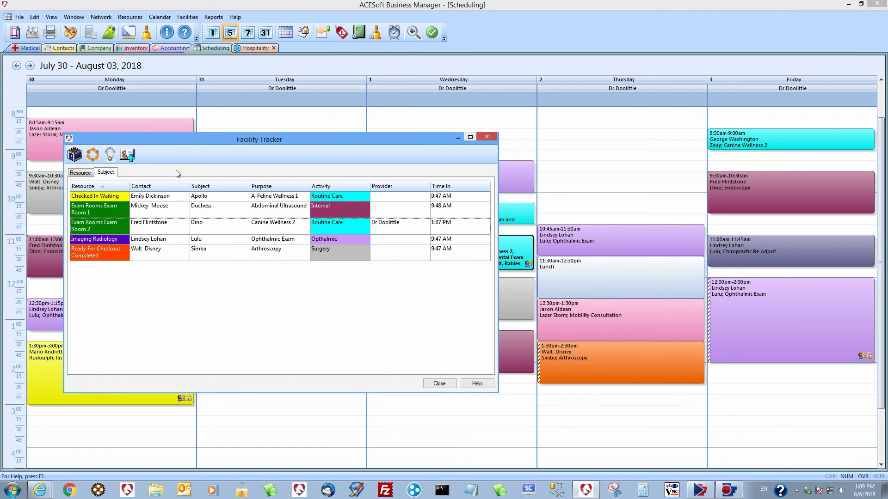
{"action": "double_click", "coordinate": [117, 228]}
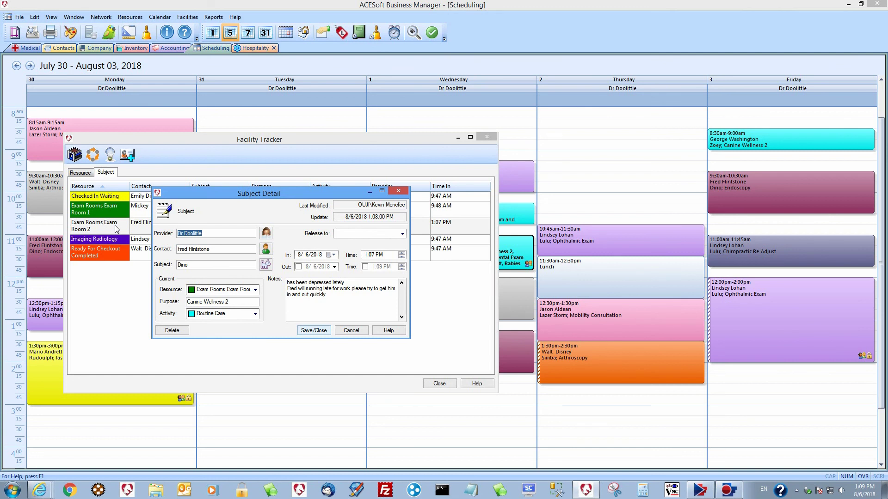
{"action": "double_click", "coordinate": [189, 265]}
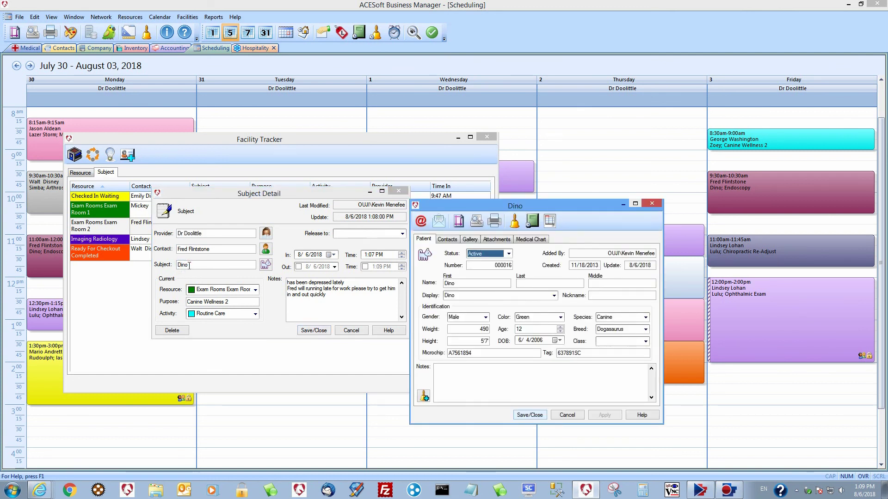
{"action": "left_click", "coordinate": [530, 239]}
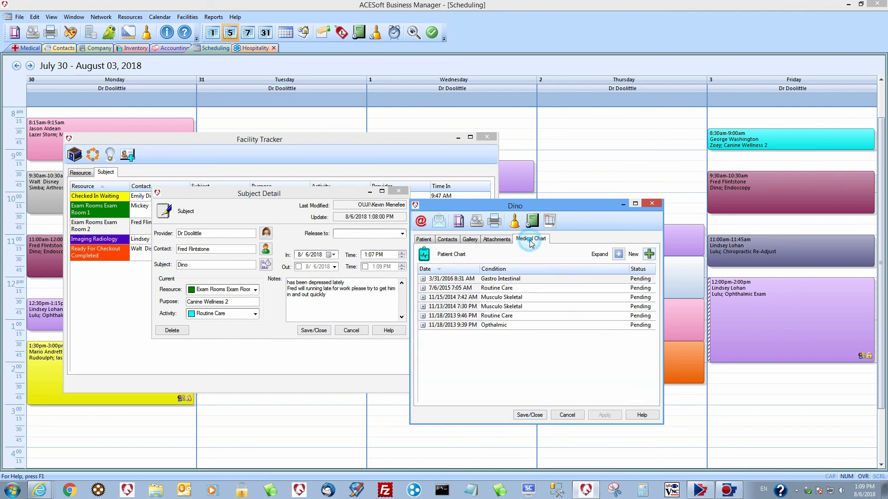
{"action": "left_click", "coordinate": [619, 254]}
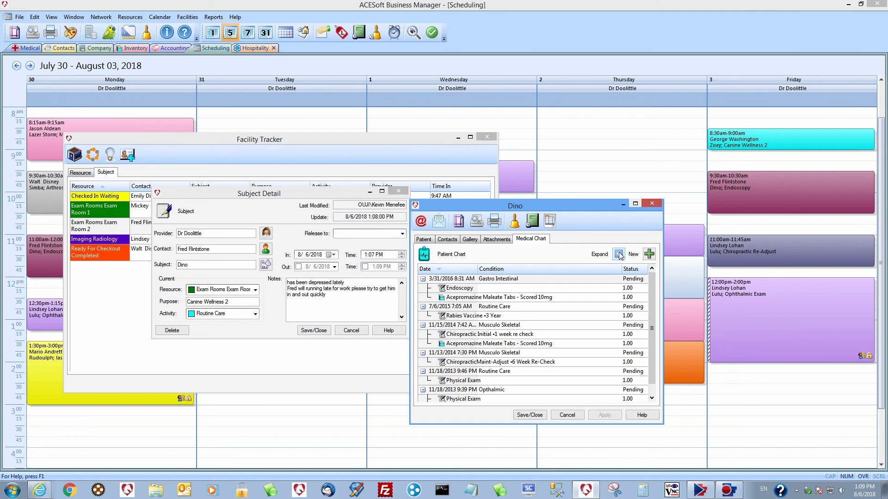
{"action": "left_click", "coordinate": [515, 222]}
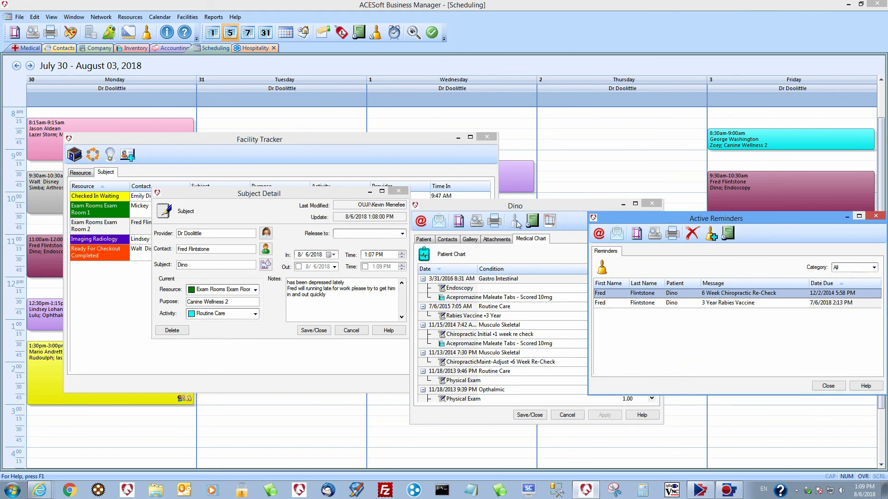
{"action": "left_click", "coordinate": [875, 216]}
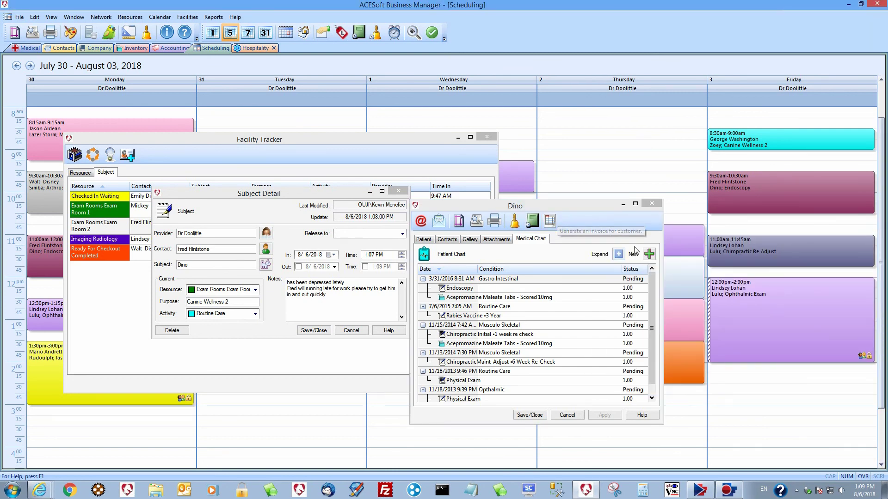
Step: Create a new medical record from Dino's medical chart and place its window over the chart
{"action": "left_click", "coordinate": [649, 255]}
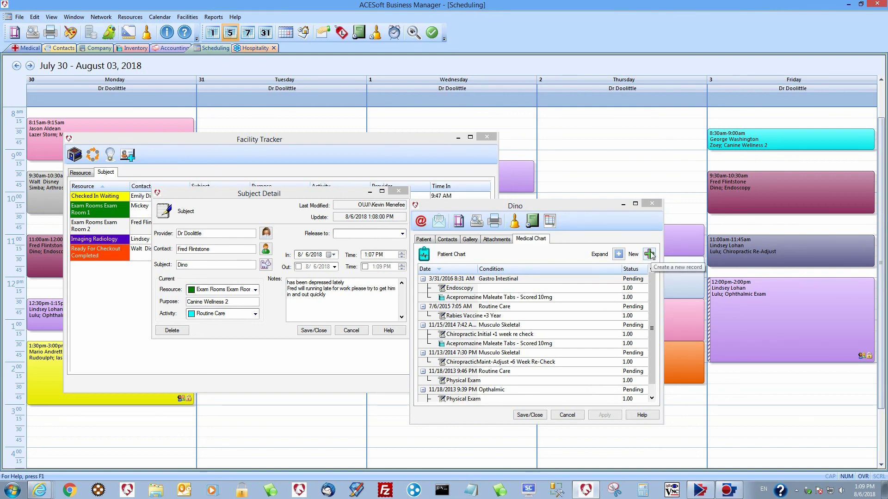
{"action": "left_click_drag", "start_coordinate": [677, 216], "coordinate": [359, 174]}
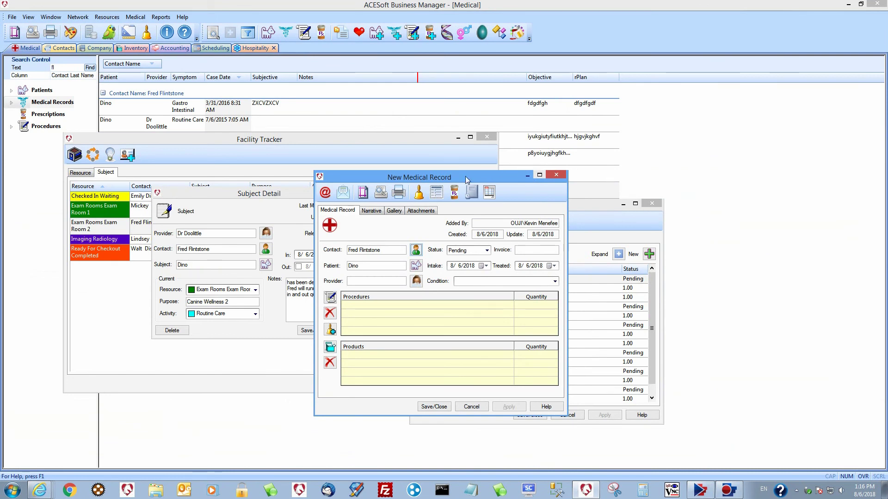
Step: Open Dino's exam history from the new medical record, showing all dates, and review the earlier Canine Physical Exam values
{"action": "left_click", "coordinate": [435, 193]}
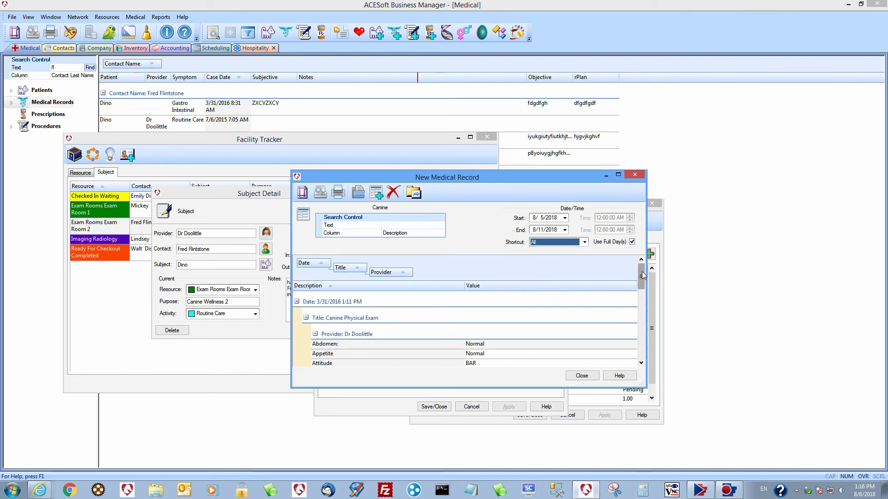
{"action": "left_click_drag", "start_coordinate": [641, 273], "coordinate": [650, 318]}
{"action": "left_click_drag", "start_coordinate": [648, 319], "coordinate": [649, 350]}
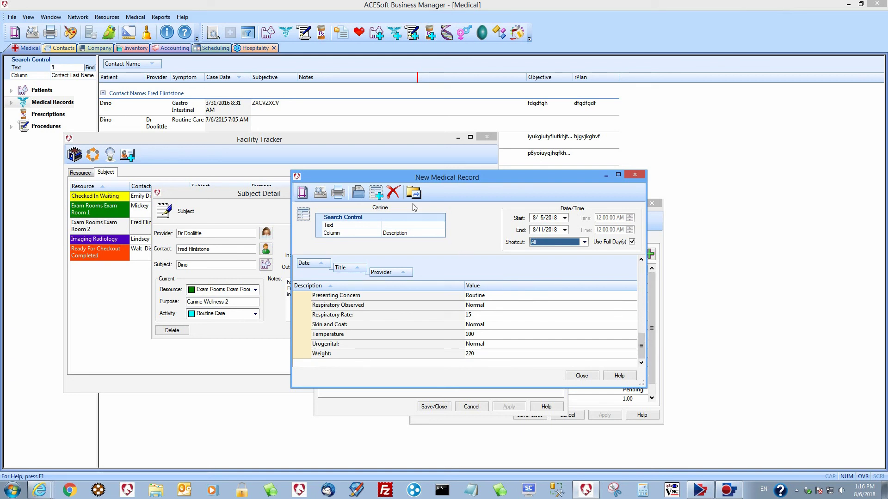
Step: Record a new Canine Physical Exam with presenting concern Routine, attitude QAR, appetite Normal and temperature 100, and save it
{"action": "left_click", "coordinate": [377, 194]}
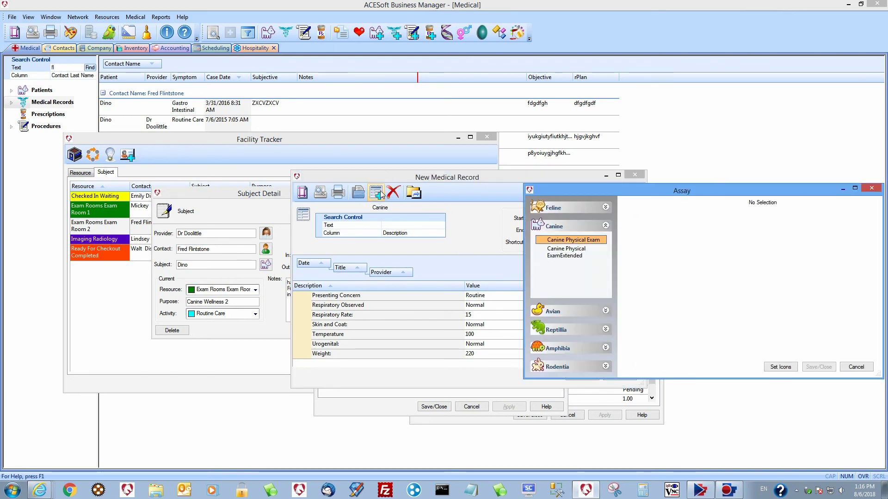
{"action": "left_click", "coordinate": [553, 240]}
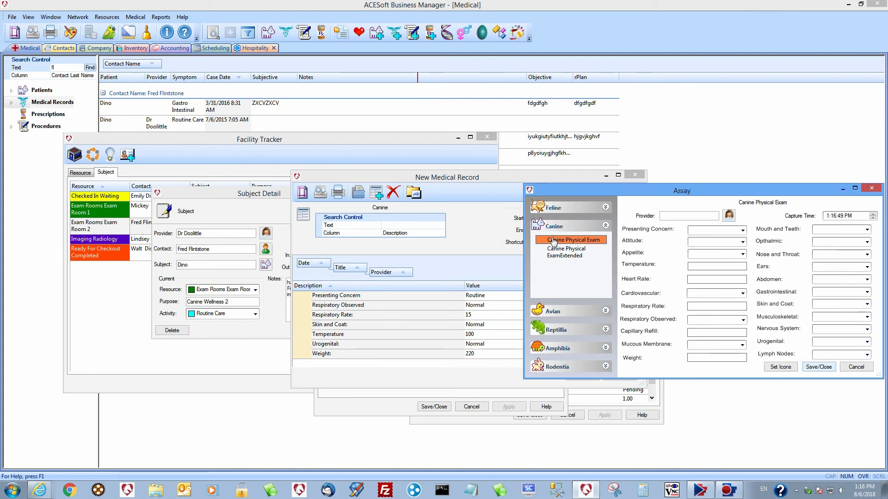
{"action": "left_click", "coordinate": [743, 230]}
{"action": "left_click", "coordinate": [738, 238]}
{"action": "left_click", "coordinate": [741, 242]}
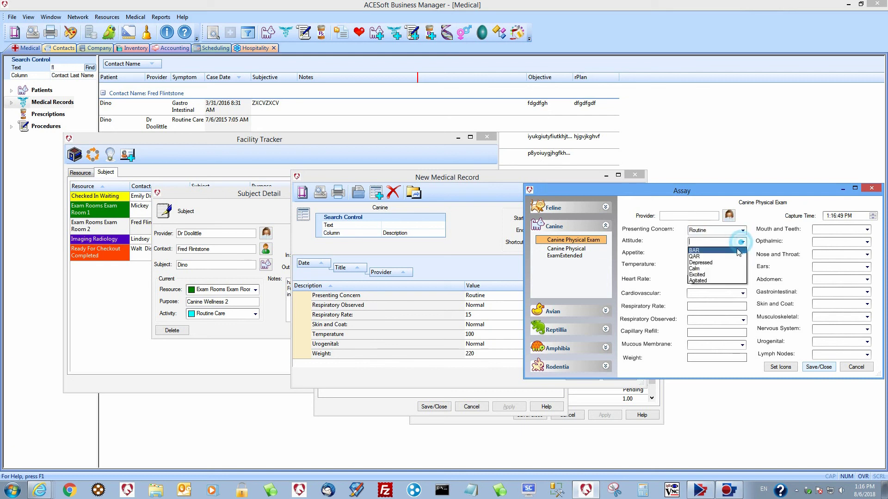
{"action": "left_click", "coordinate": [735, 256]}
{"action": "left_click", "coordinate": [736, 254]}
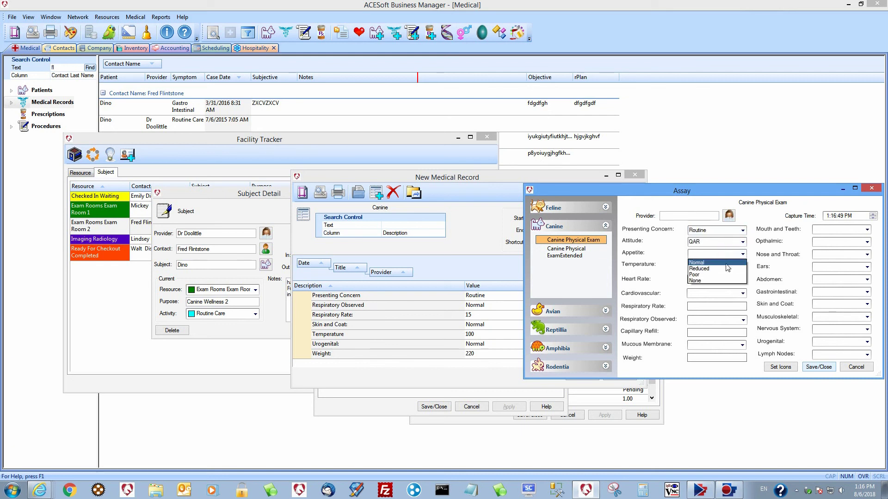
{"action": "left_click", "coordinate": [727, 263]}
{"action": "left_click", "coordinate": [735, 266]}
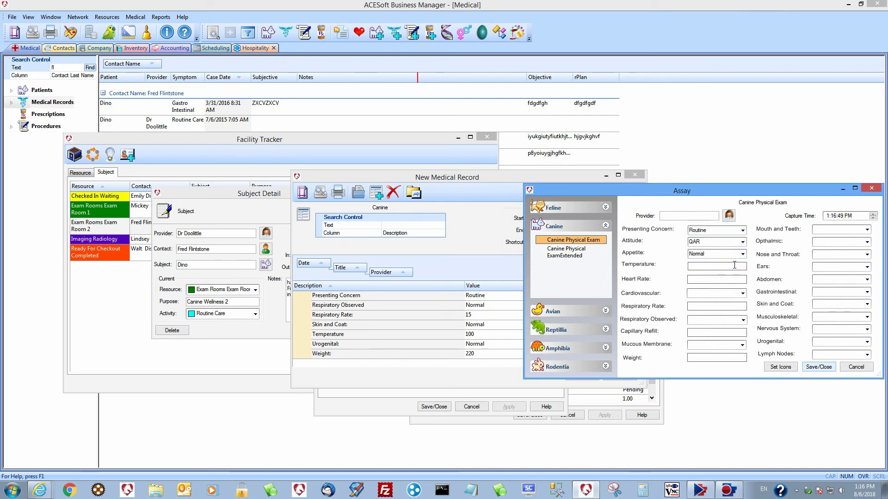
{"action": "type", "text": "100"}
{"action": "left_click", "coordinate": [817, 368]}
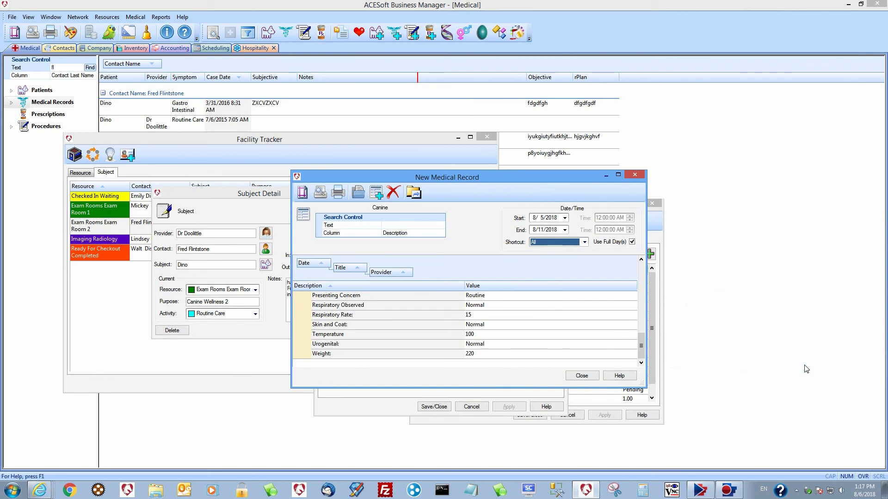
Step: Refresh the exam history, review the newly recorded Canine Physical Exam entries, and close the history
{"action": "left_click", "coordinate": [414, 193]}
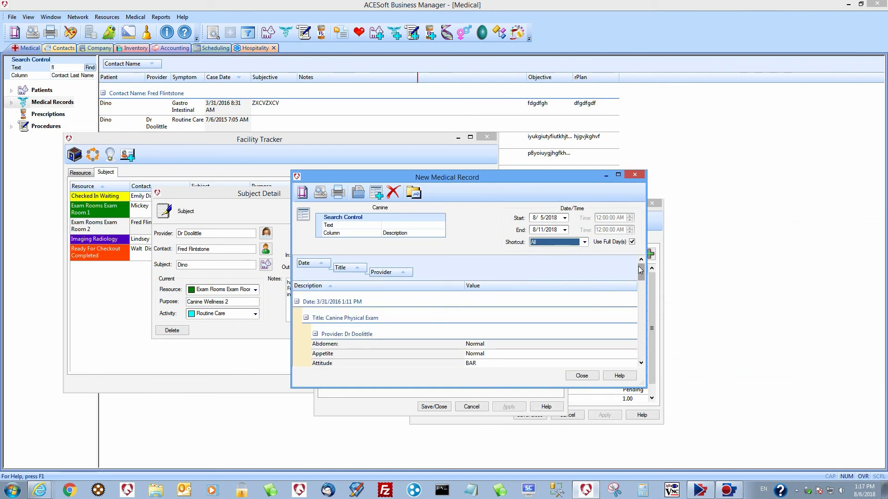
{"action": "left_click_drag", "start_coordinate": [640, 268], "coordinate": [634, 350]}
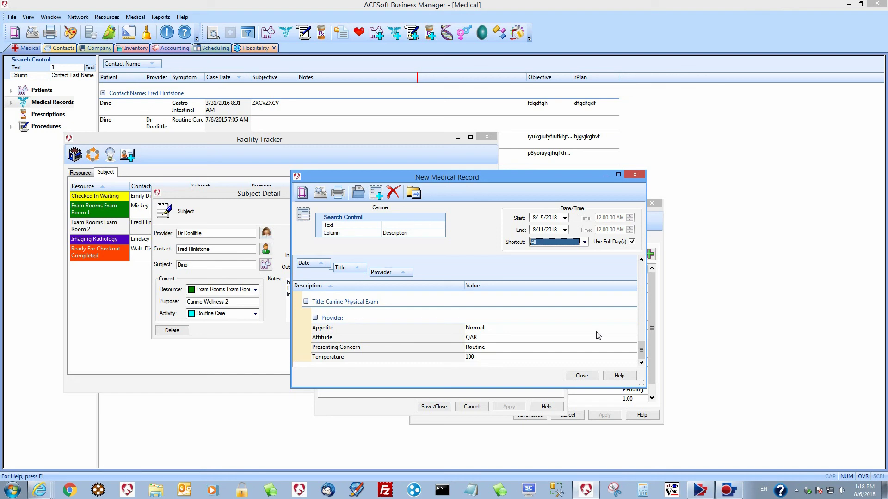
{"action": "left_click", "coordinate": [583, 375]}
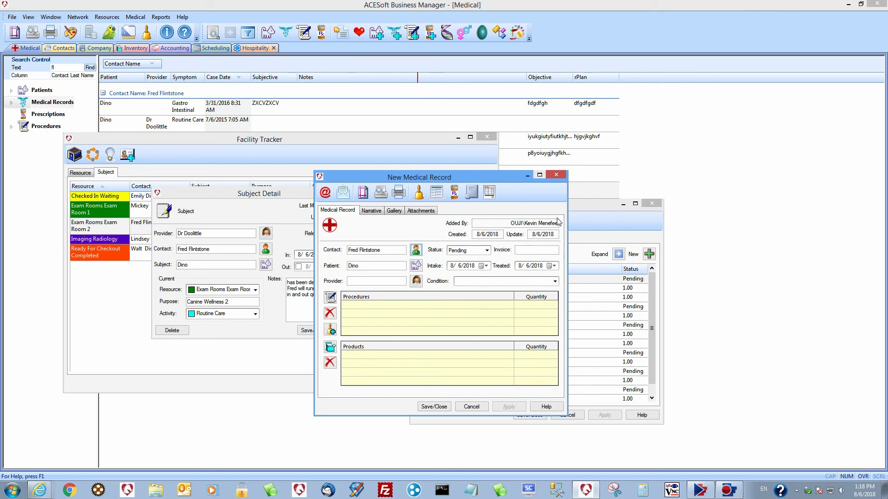
Step: Add the Canine Wellness procedures Physical Exam, DAPv (> 3yrs), Comprehensive Dental Exam and Cleaning, Canine Wellness 2 and Bordatella IN to the medical record
{"action": "left_click", "coordinate": [330, 297]}
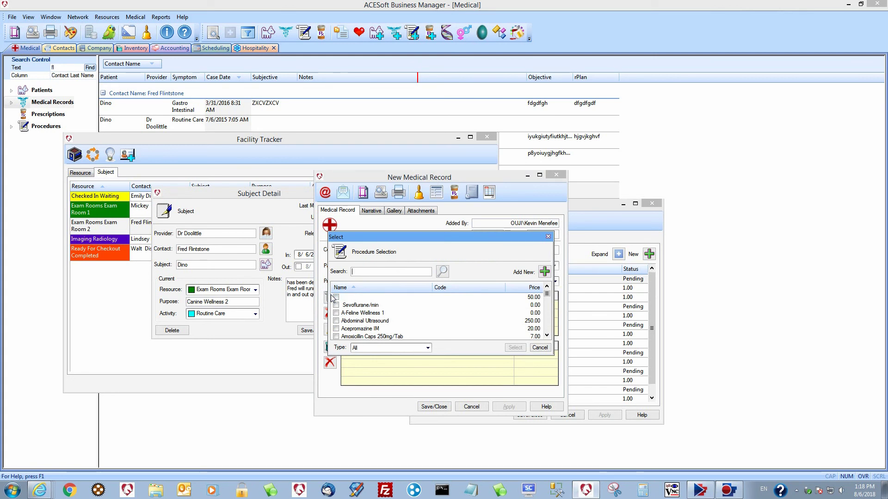
{"action": "left_click", "coordinate": [428, 348]}
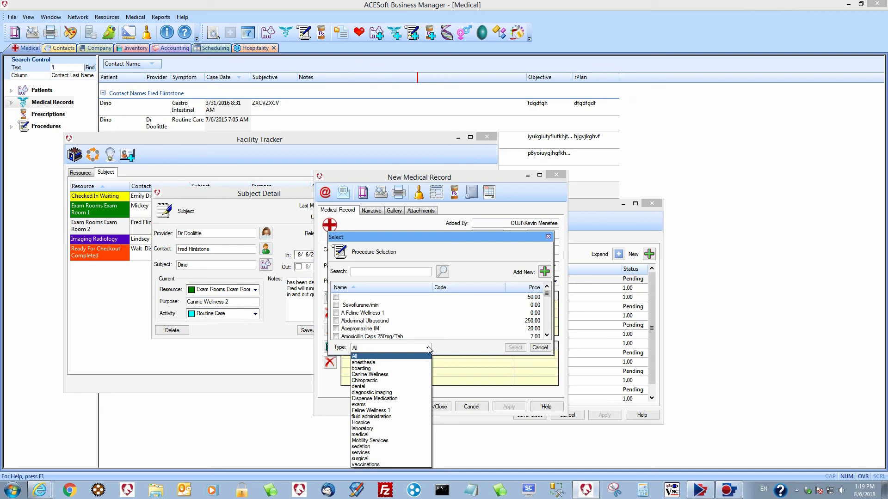
{"action": "left_click", "coordinate": [396, 375]}
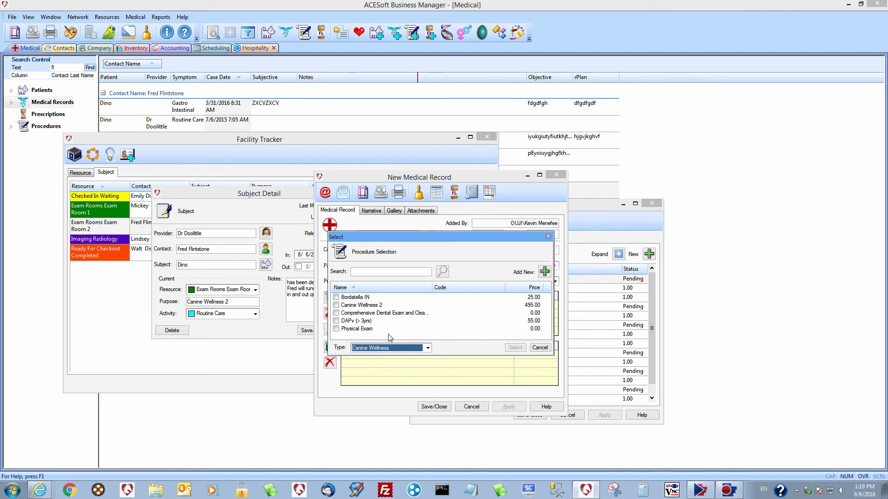
{"action": "left_click", "coordinate": [337, 329]}
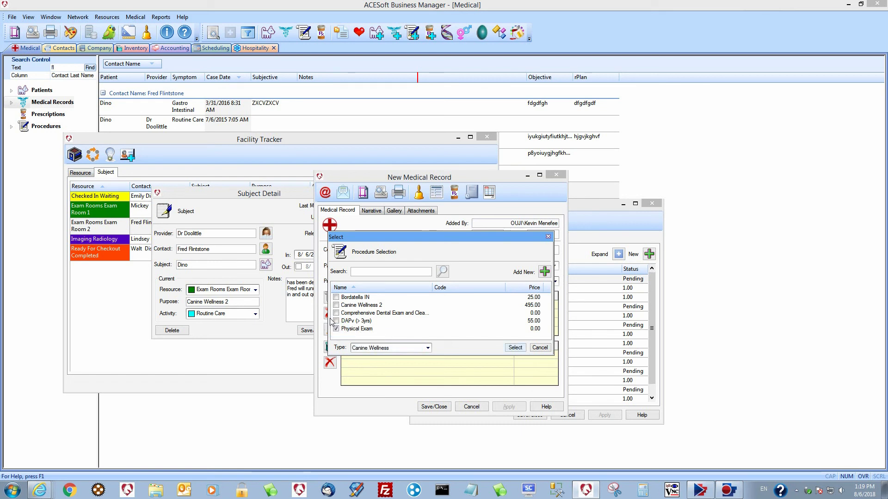
{"action": "left_click", "coordinate": [336, 321]}
{"action": "left_click", "coordinate": [336, 313]}
{"action": "left_click", "coordinate": [336, 306]}
{"action": "left_click", "coordinate": [336, 298]}
{"action": "left_click", "coordinate": [435, 313]}
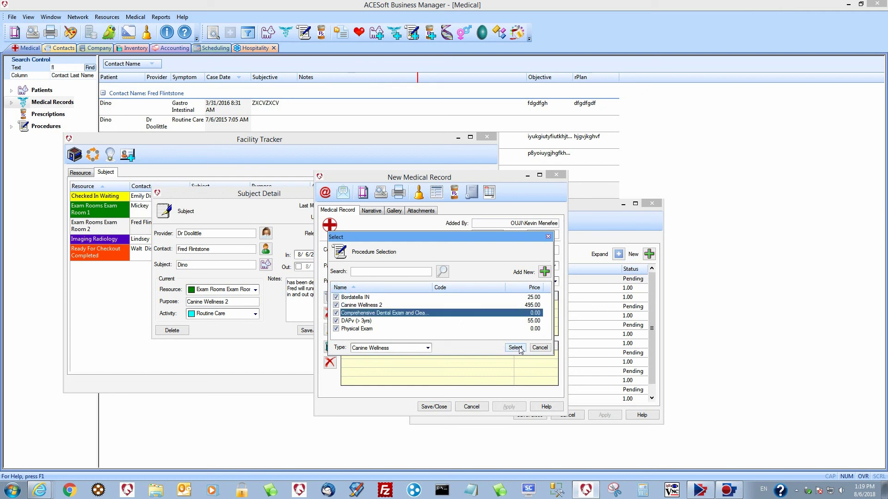
{"action": "left_click", "coordinate": [518, 348]}
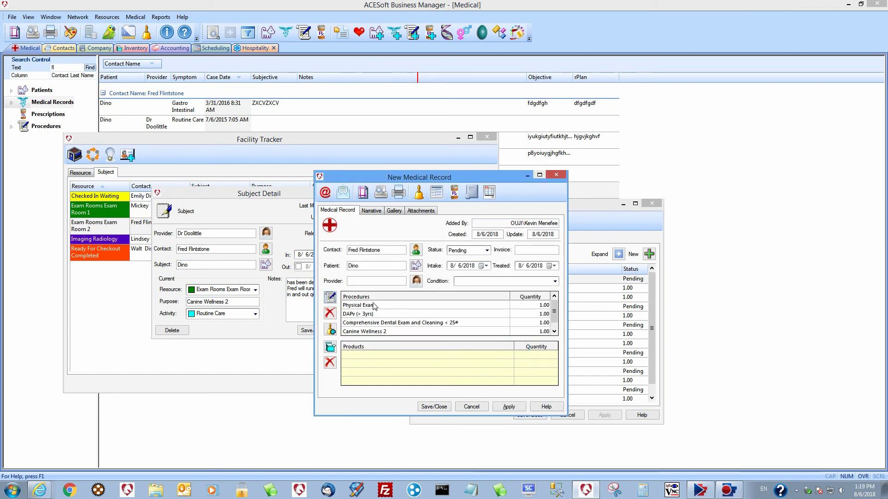
Step: Search the procedures for "ra" and add the 3 Year Rabies Vaccine to the medical record
{"action": "left_click", "coordinate": [330, 299]}
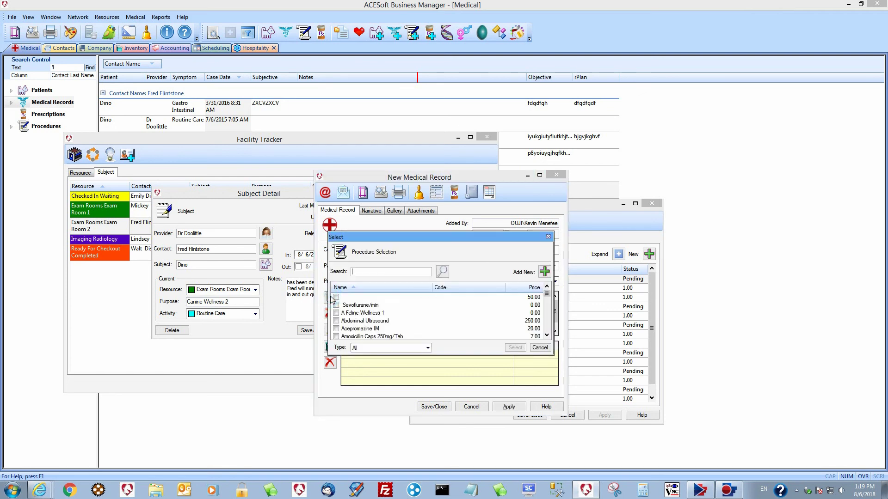
{"action": "type", "text": "ra"}
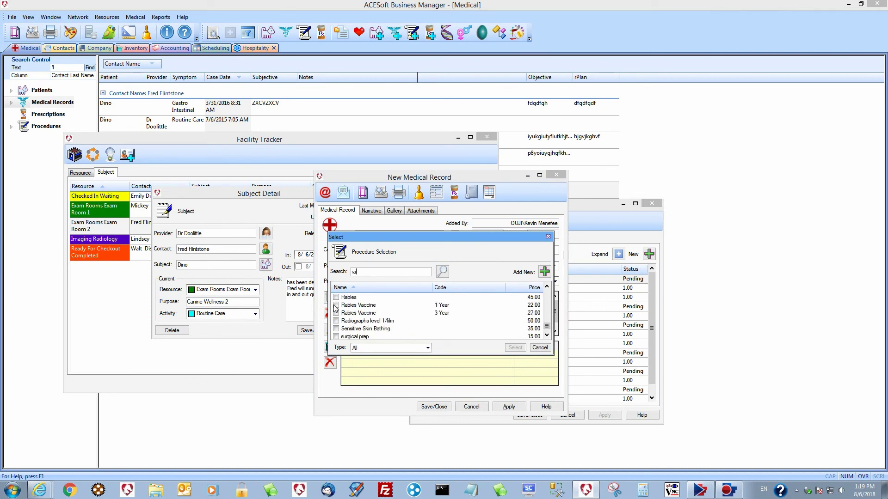
{"action": "left_click", "coordinate": [337, 313]}
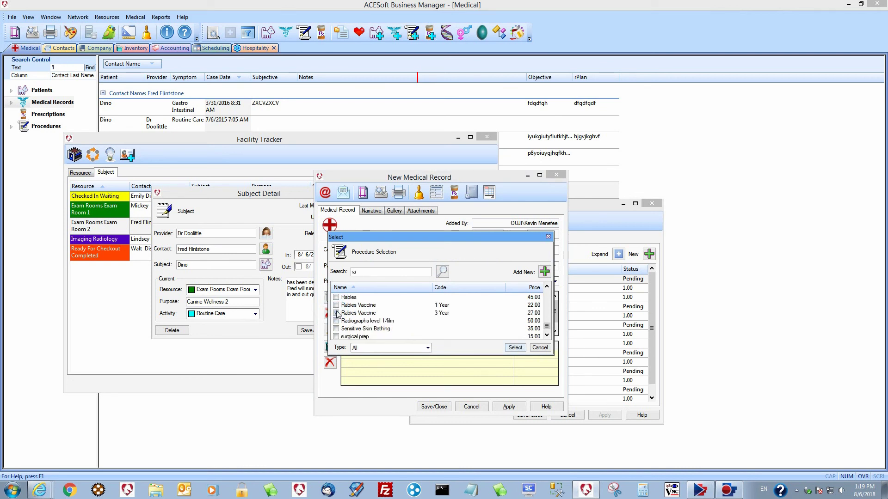
{"action": "left_click", "coordinate": [519, 347]}
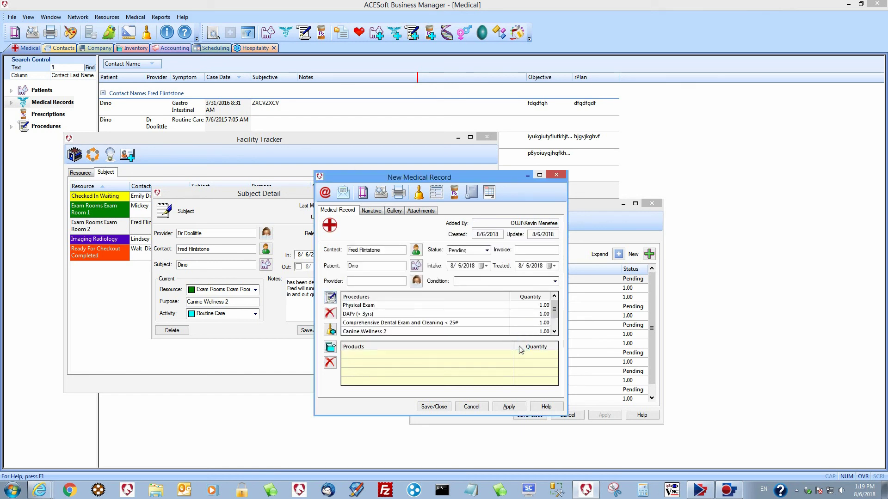
Step: Add the product Amoxicillin Caps 250mg/Tab to the medical record and set its quantity to 15
{"action": "left_click", "coordinate": [331, 347]}
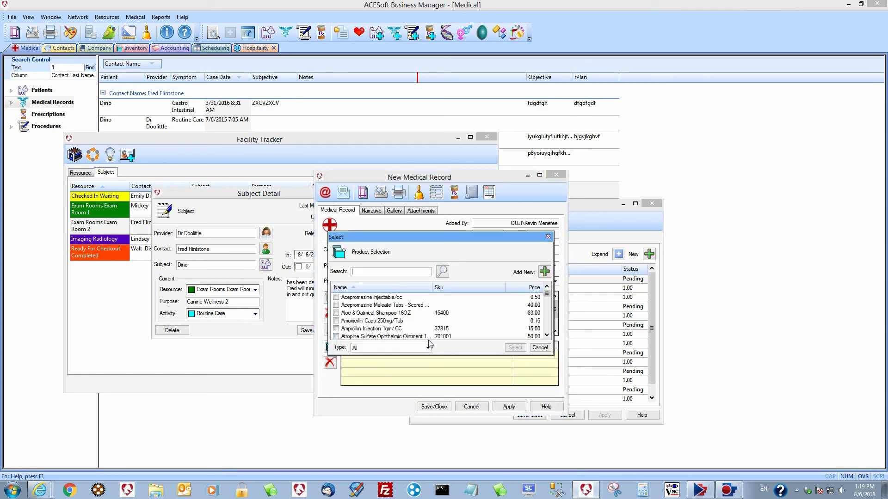
{"action": "left_click", "coordinate": [547, 337]}
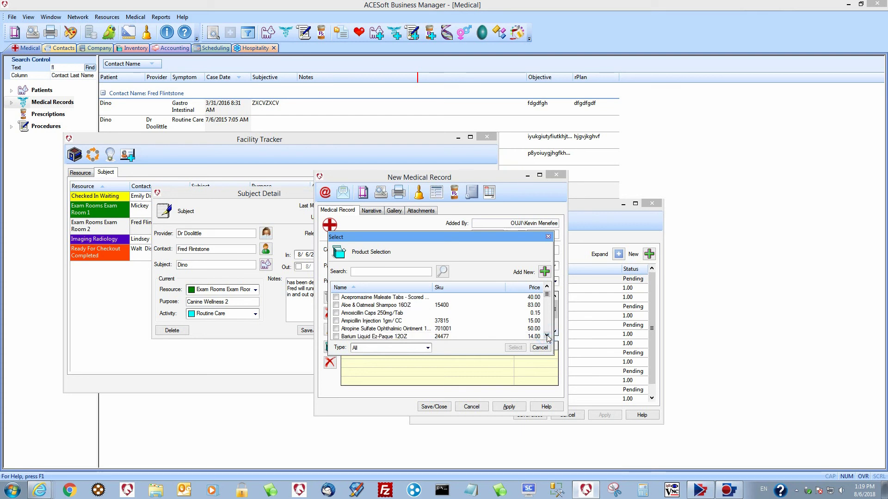
{"action": "left_click", "coordinate": [546, 336]}
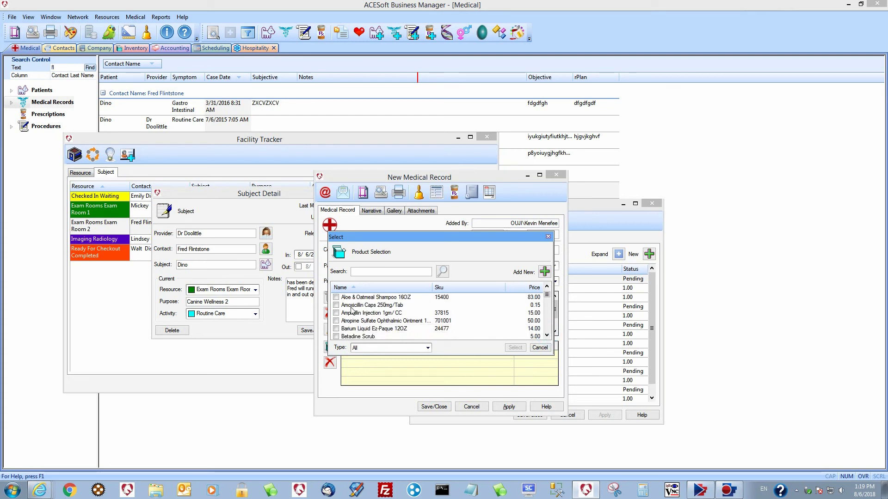
{"action": "left_click", "coordinate": [336, 306]}
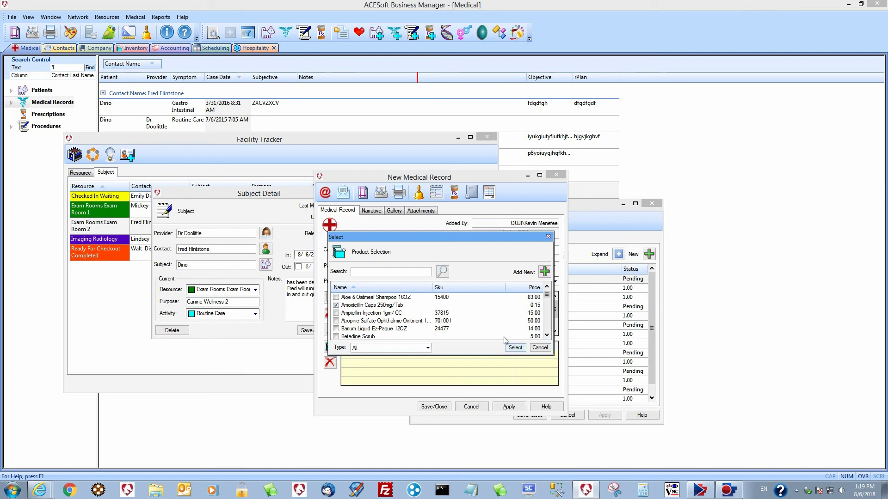
{"action": "left_click", "coordinate": [515, 347]}
{"action": "left_click", "coordinate": [542, 356]}
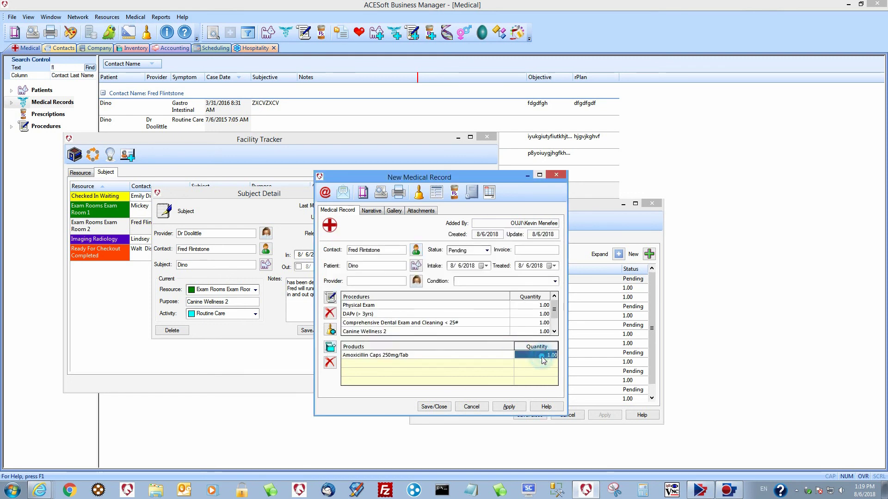
{"action": "type", "text": "15"}
{"action": "key", "text": "Return"}
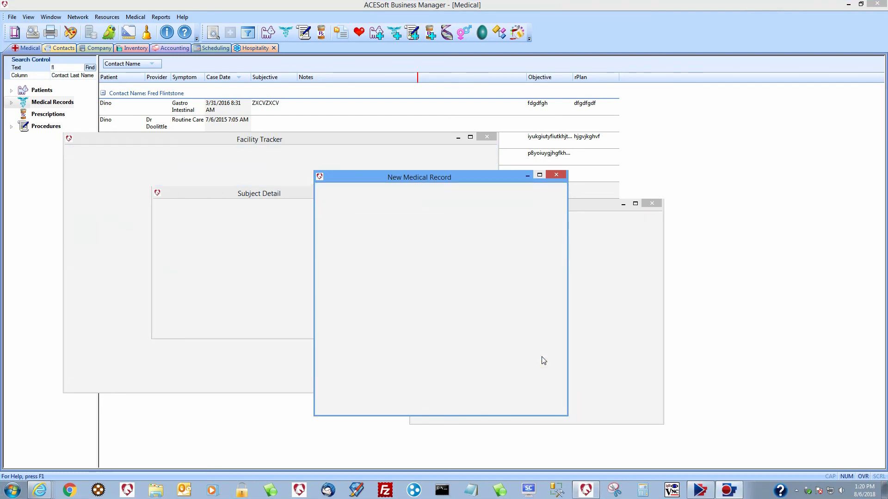
Step: Create a prescription for the Amoxicillin Caps 250mg/Tab product and assign the doctor from Dino's tracker entry as its provider
{"action": "left_click", "coordinate": [407, 355]}
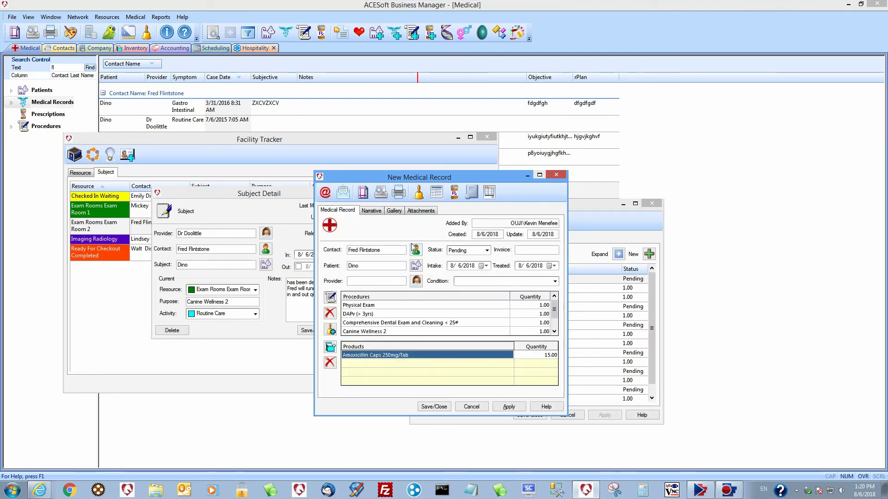
{"action": "left_click", "coordinate": [454, 193]}
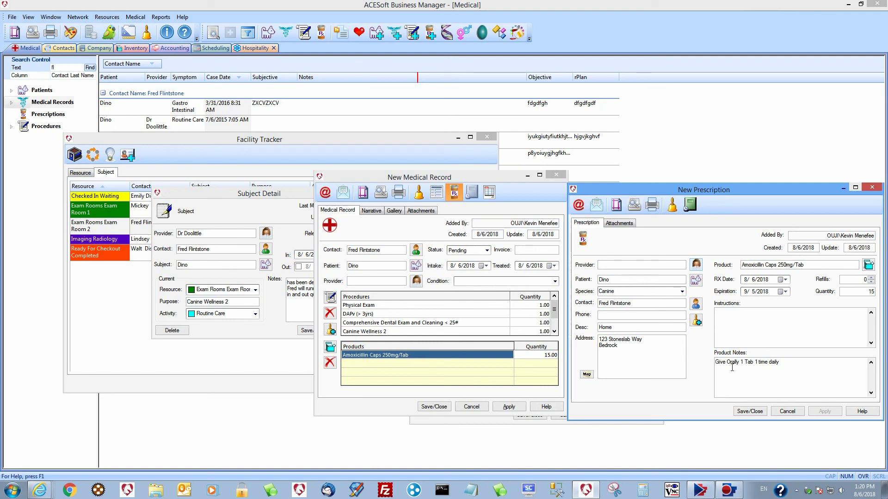
{"action": "left_click", "coordinate": [697, 265]}
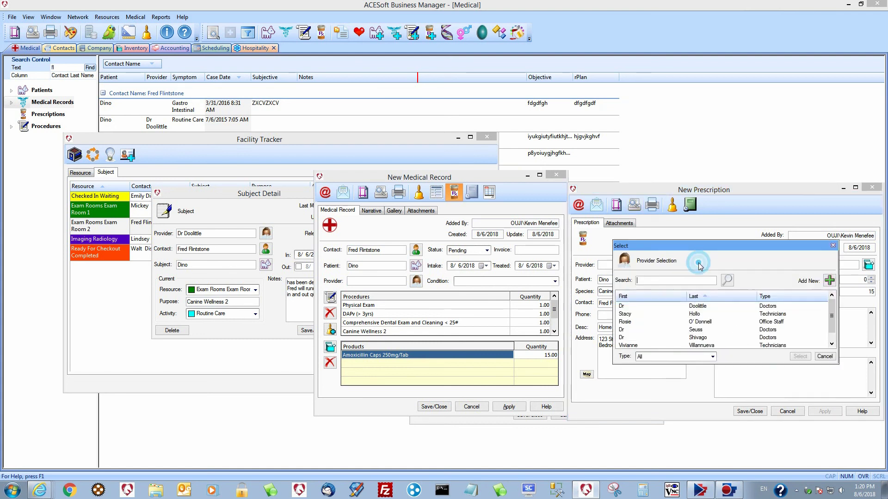
{"action": "left_click", "coordinate": [700, 307]}
{"action": "left_click", "coordinate": [805, 357]}
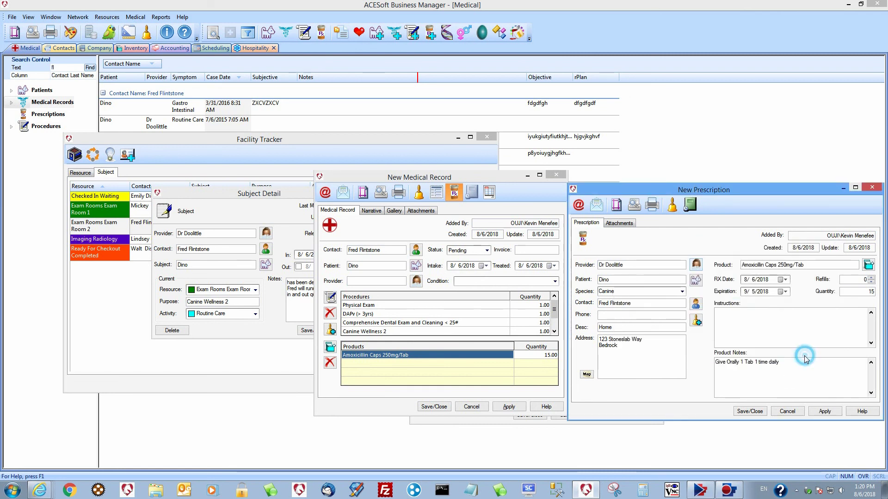
Step: Preview the printed label of the Amoxicillin prescription, and close both the preview and the prescription window
{"action": "left_click", "coordinate": [634, 211]}
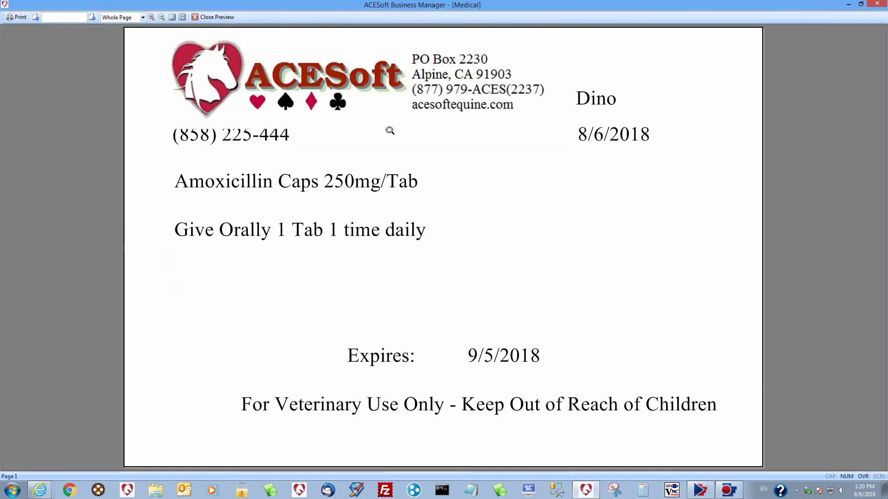
{"action": "left_click", "coordinate": [213, 17]}
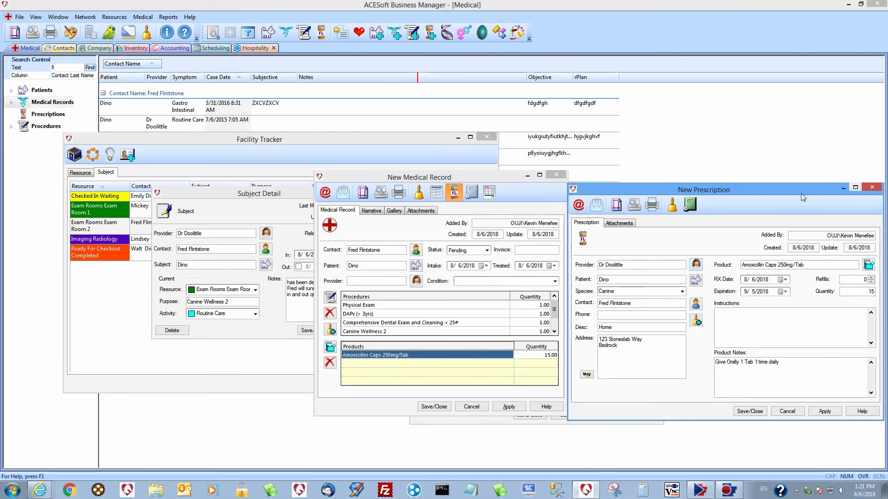
{"action": "left_click", "coordinate": [875, 188]}
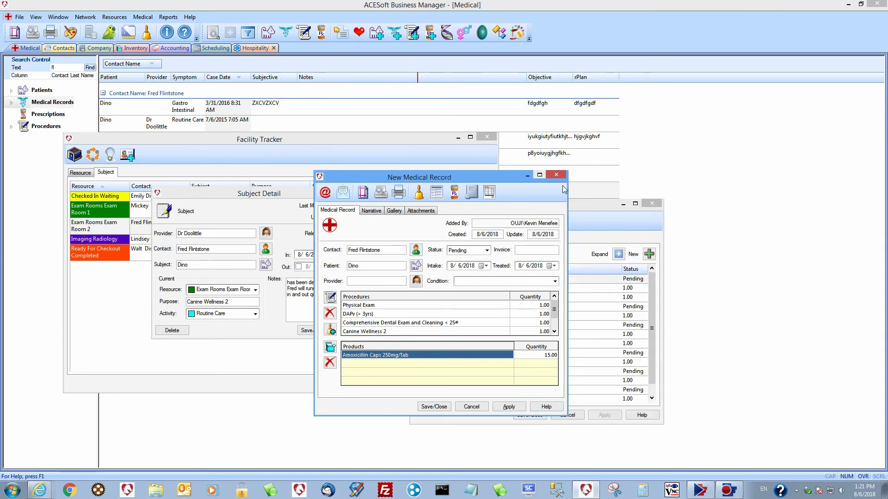
Step: Fill in the history, examined, assessment and plan notes of the medical record's narrative, apply them, and view the record's reminders
{"action": "left_click", "coordinate": [371, 210]}
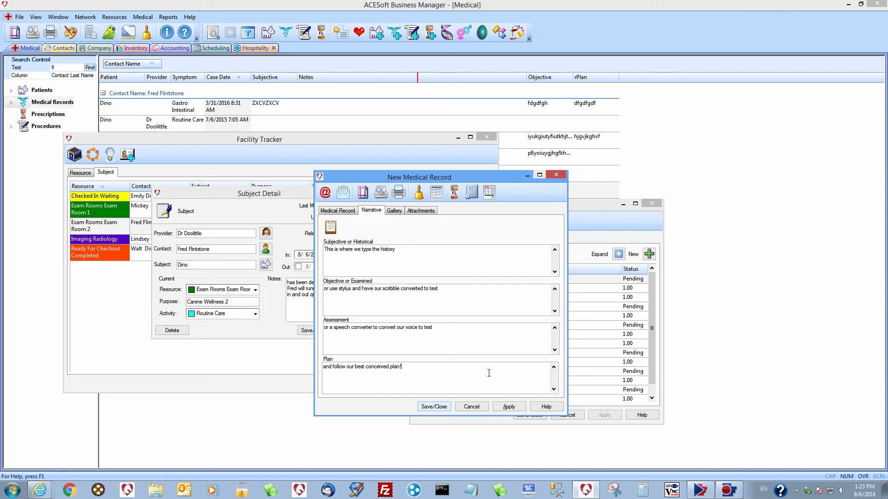
{"action": "left_click", "coordinate": [508, 407]}
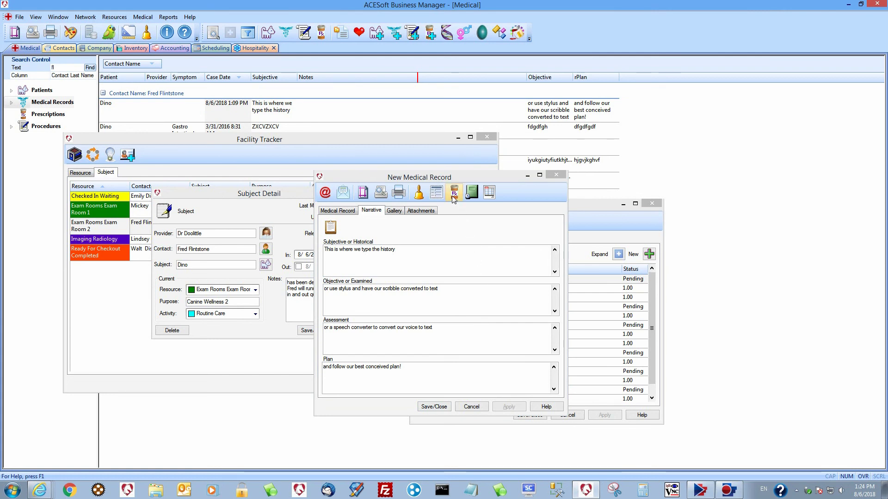
{"action": "left_click", "coordinate": [420, 195]}
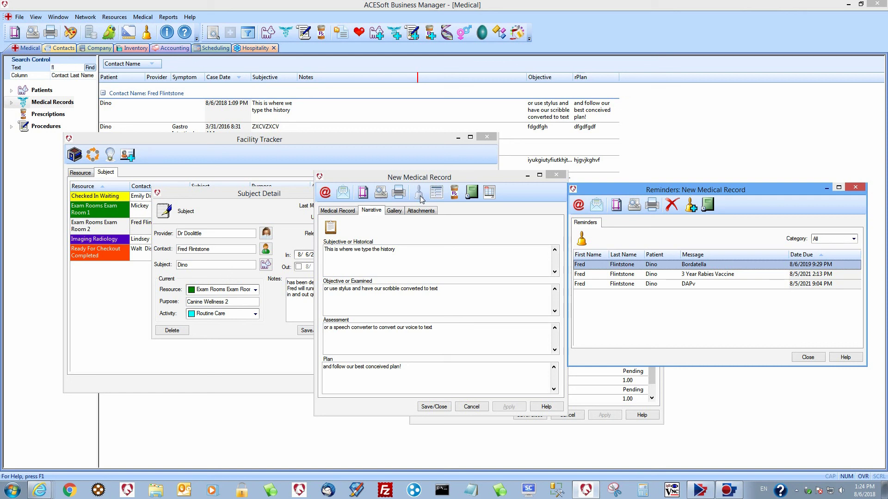
{"action": "left_click", "coordinate": [856, 185]}
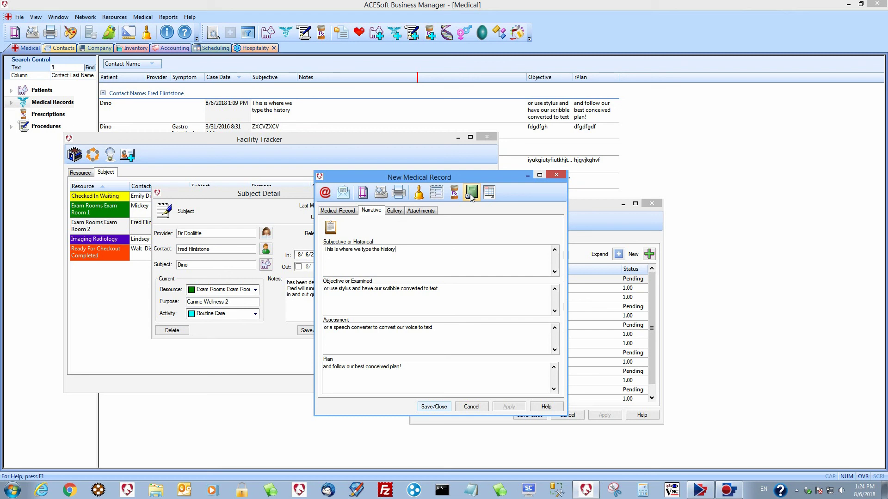
Step: Open the AfterCareInstr report from the medical record
{"action": "left_click", "coordinate": [471, 198]}
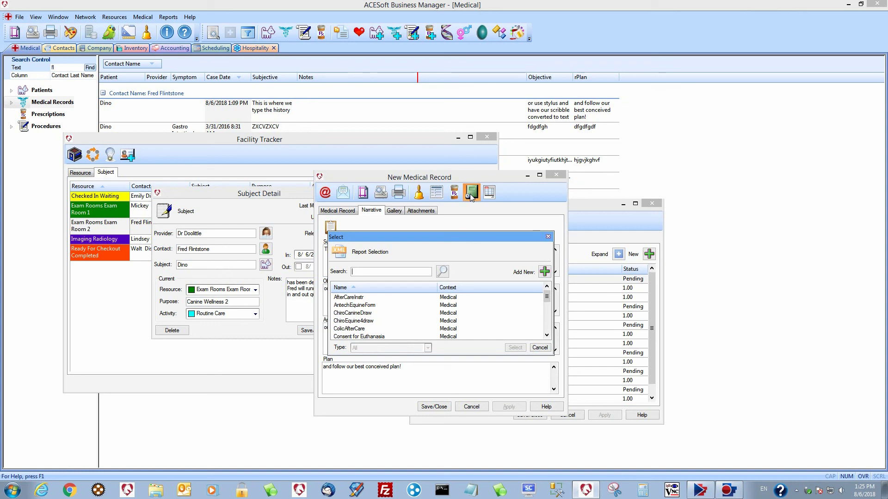
{"action": "left_click", "coordinate": [348, 298]}
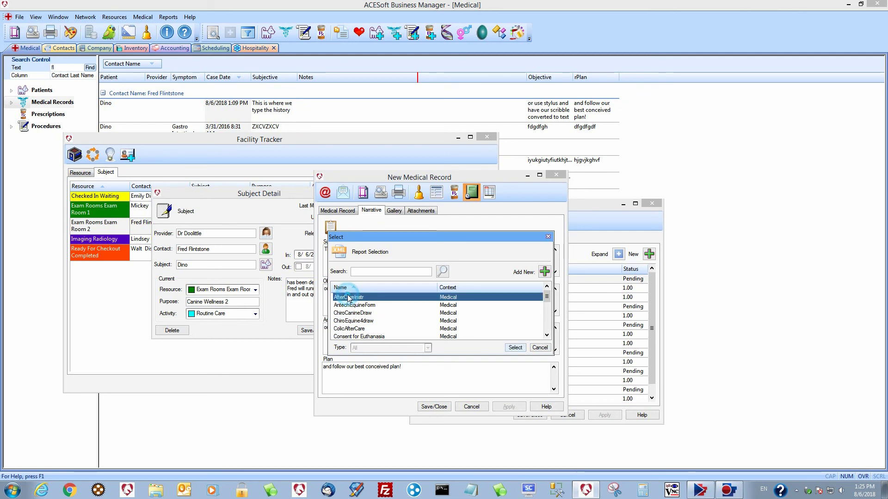
{"action": "left_click", "coordinate": [515, 348]}
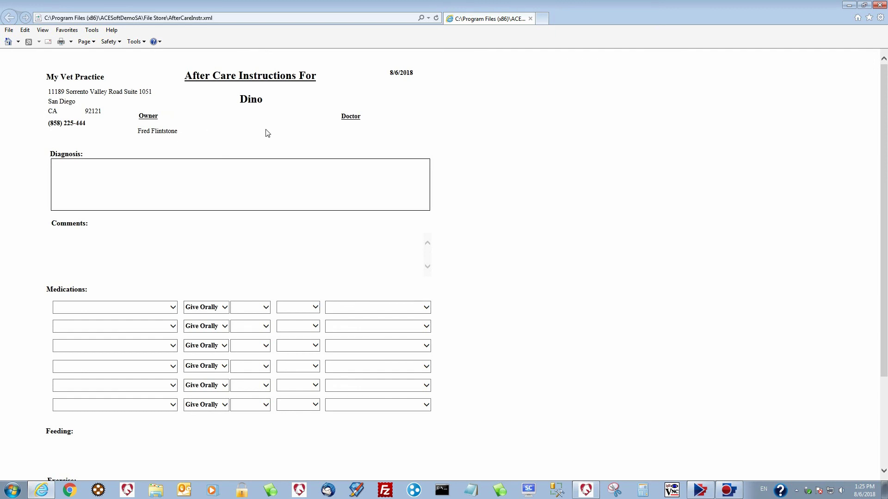
Step: Handwrite "Draw" in the Diagnosis area of the after care form and enter "type yu here" as the comments
{"action": "left_click", "coordinate": [117, 168]}
{"action": "left_click", "coordinate": [68, 168]}
{"action": "mouse_move", "coordinate": [68, 168]}
{"action": "left_mouse_down"}
{"action": "mouse_move", "coordinate": [71, 178]}
{"action": "mouse_move", "coordinate": [133, 169]}
{"action": "left_mouse_up"}
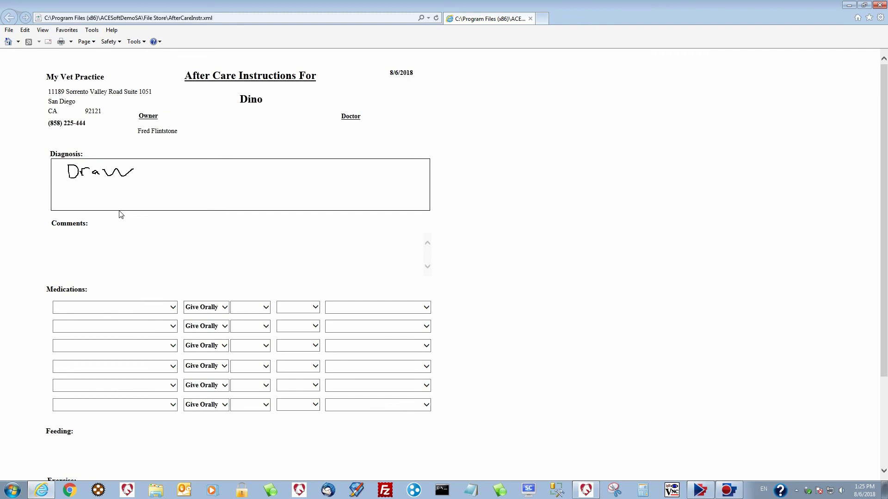
{"action": "left_click", "coordinate": [82, 232]}
{"action": "left_click", "coordinate": [81, 236]}
{"action": "type", "text": "type yu here"}
Step: Fill in the first medication line with Cefazolin 500mg, Give IM, 1, Capsule, Every 2 Hours
{"action": "left_click", "coordinate": [175, 306]}
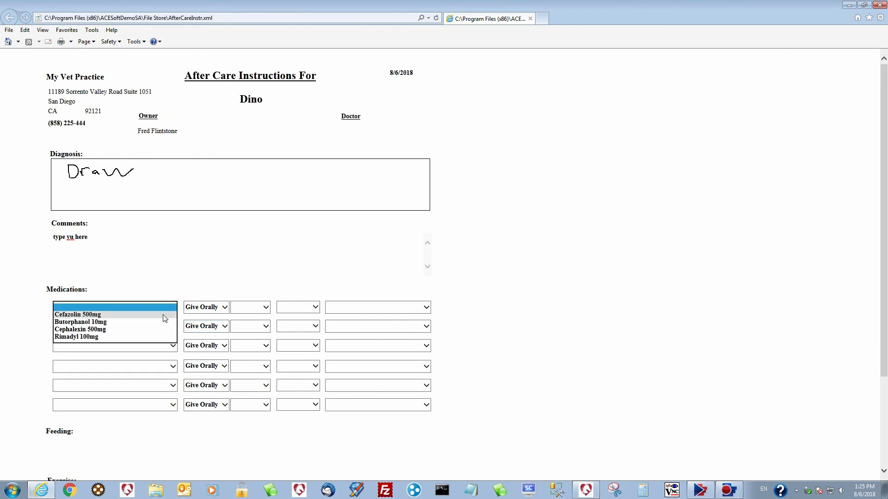
{"action": "left_click", "coordinate": [166, 315]}
{"action": "left_click", "coordinate": [225, 308]}
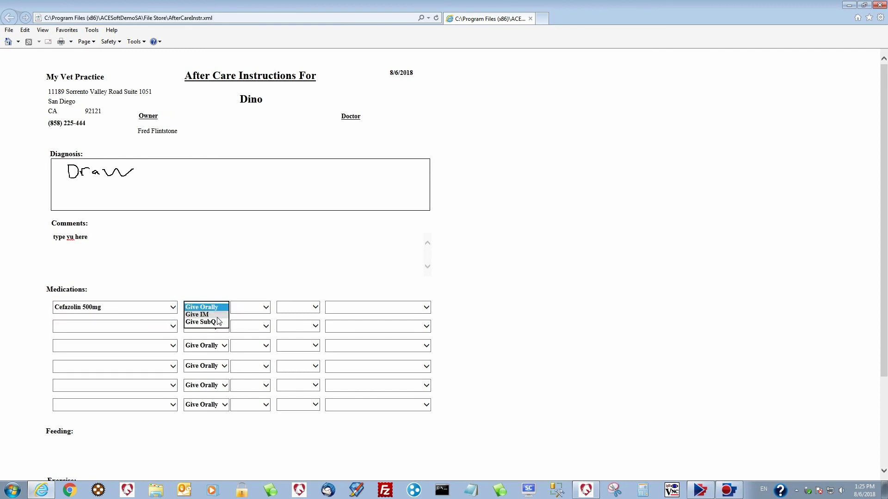
{"action": "left_click", "coordinate": [215, 314]}
{"action": "left_click", "coordinate": [265, 307]}
{"action": "left_click", "coordinate": [263, 322]}
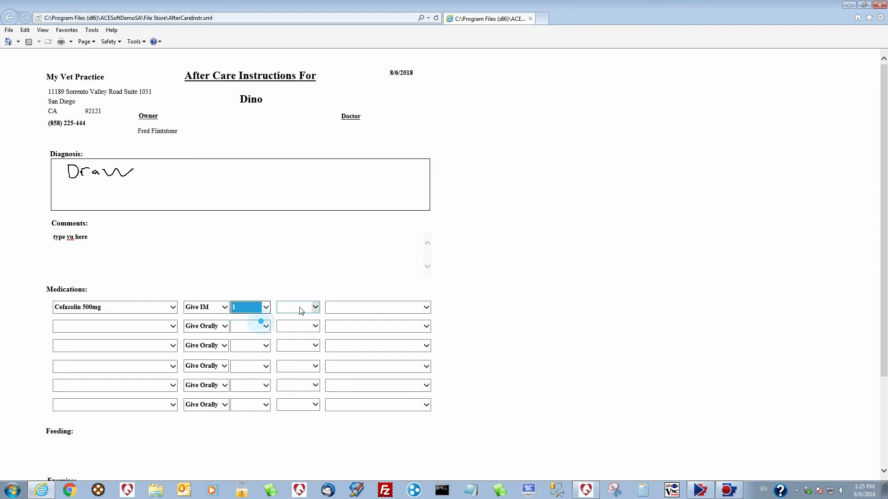
{"action": "left_click", "coordinate": [315, 307]}
{"action": "left_click", "coordinate": [312, 317]}
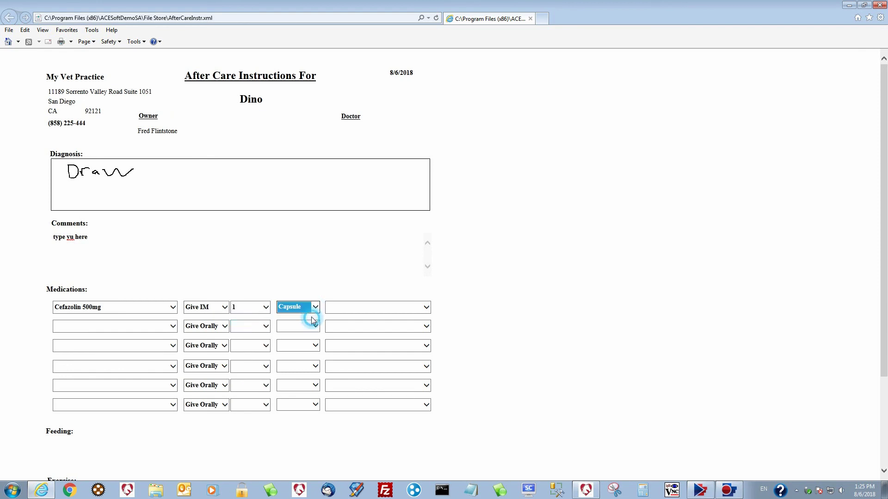
{"action": "left_click", "coordinate": [425, 307]}
{"action": "left_click", "coordinate": [421, 322]}
Step: Set the exercise instruction to Normal Exercise routine, scribble a freehand note under Feeding, and minimize the after care form
{"action": "scroll", "coordinate": [553, 340], "scroll_direction": "down", "scroll_amount": 3}
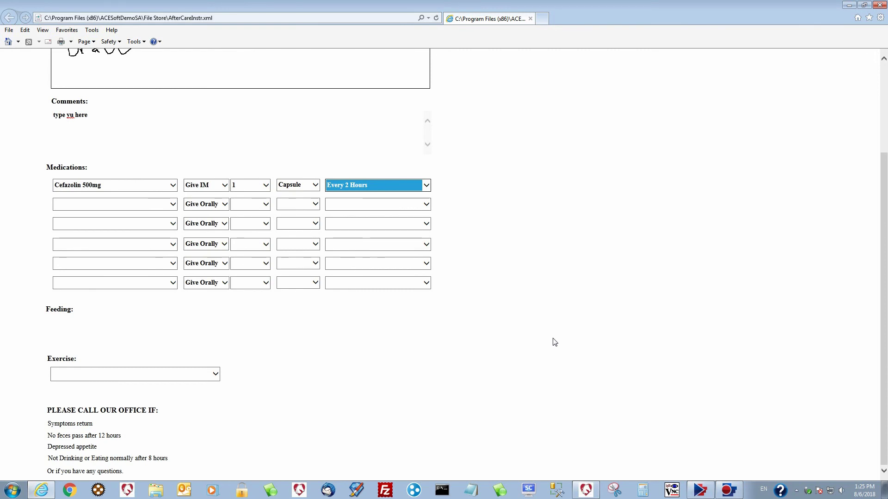
{"action": "left_click", "coordinate": [218, 375]}
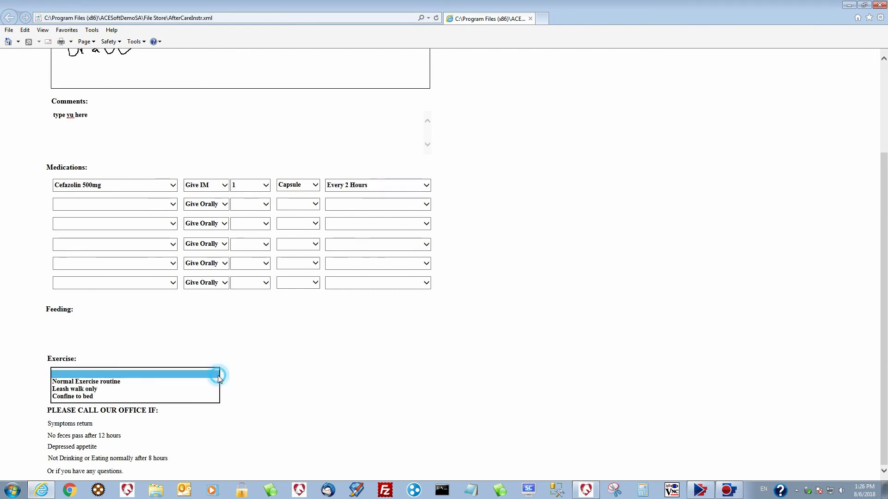
{"action": "left_click", "coordinate": [205, 382]}
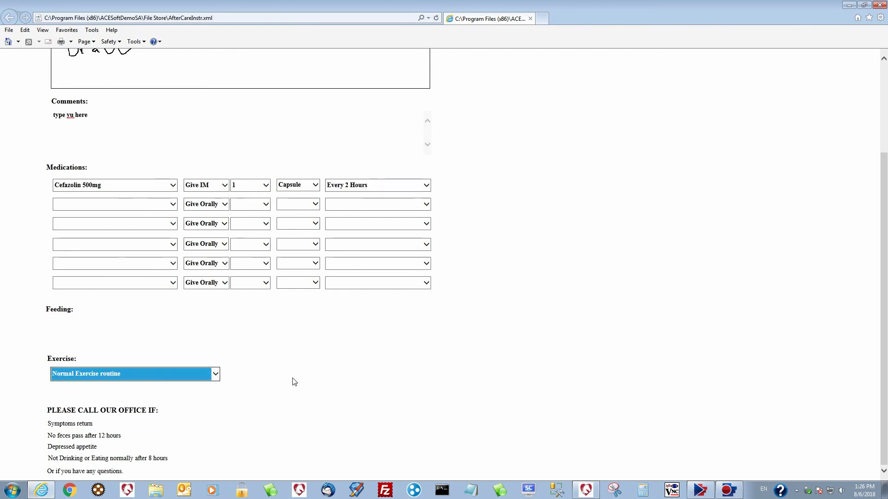
{"action": "left_click", "coordinate": [86, 331]}
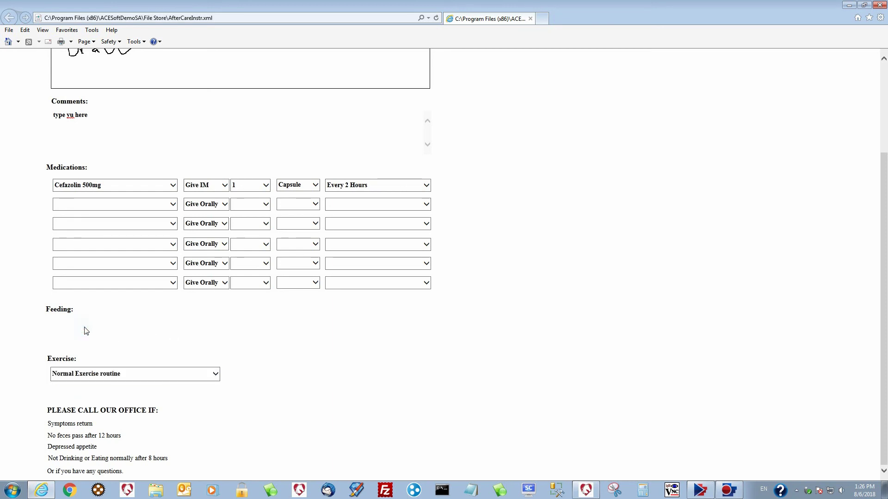
{"action": "mouse_move", "coordinate": [71, 317]}
{"action": "left_mouse_down"}
{"action": "mouse_move", "coordinate": [104, 326]}
{"action": "mouse_move", "coordinate": [135, 315]}
{"action": "left_mouse_up"}
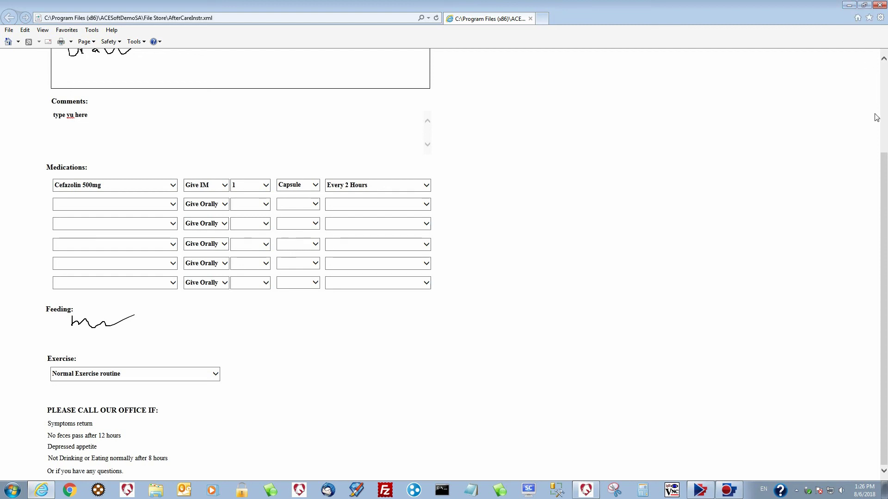
{"action": "left_click_drag", "start_coordinate": [883, 156], "coordinate": [886, 70]}
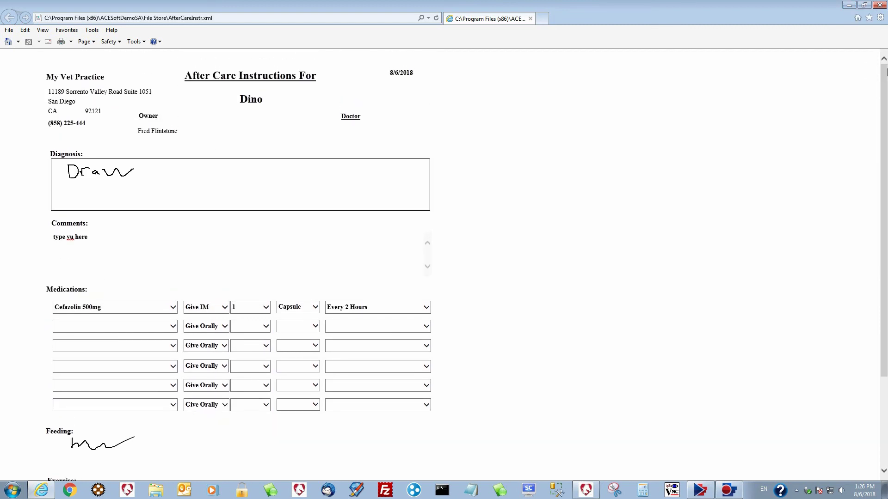
{"action": "left_click", "coordinate": [850, 7]}
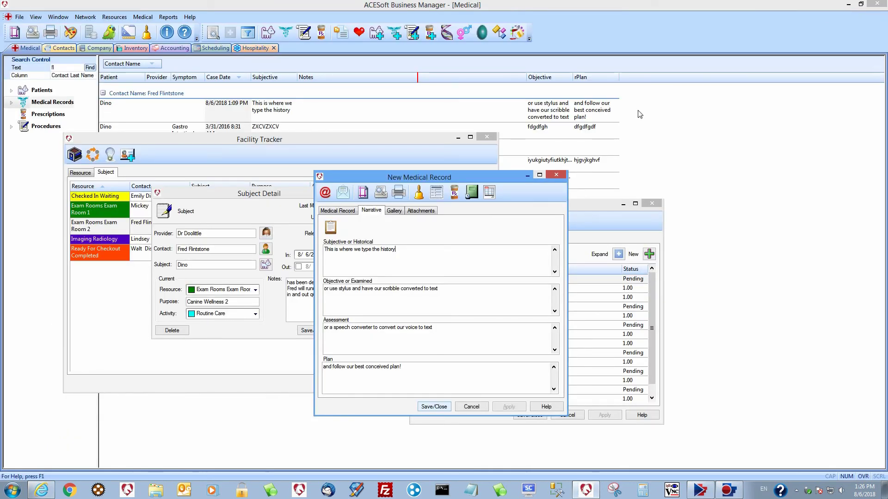
Step: Open the ChiroCanineDraw report from the medical record
{"action": "left_click", "coordinate": [472, 191]}
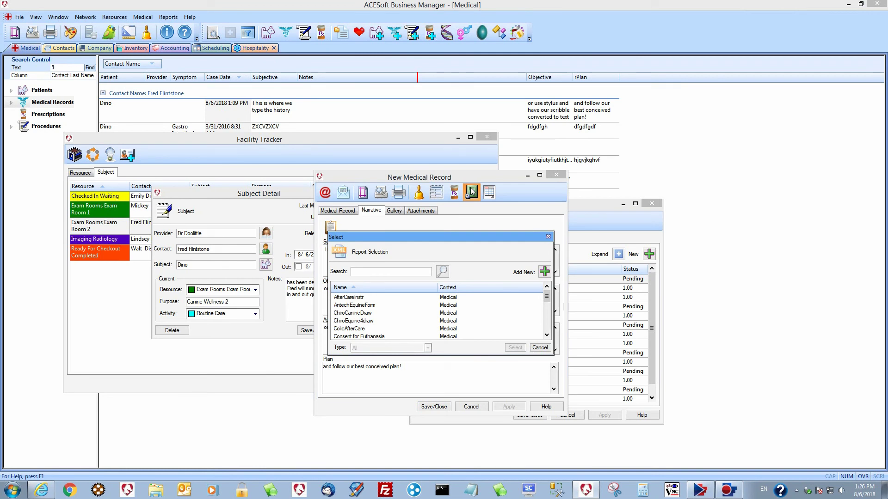
{"action": "left_click", "coordinate": [363, 313]}
{"action": "left_click", "coordinate": [435, 320]}
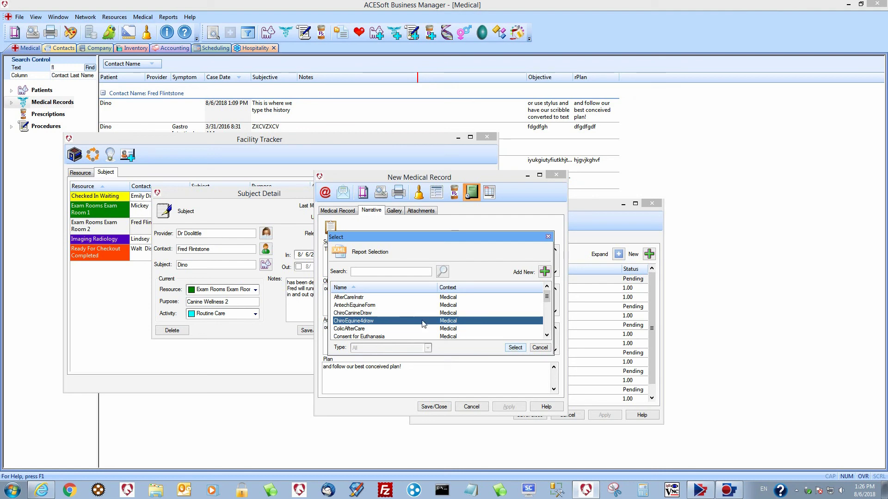
{"action": "left_click", "coordinate": [438, 314]}
{"action": "left_click", "coordinate": [514, 348]}
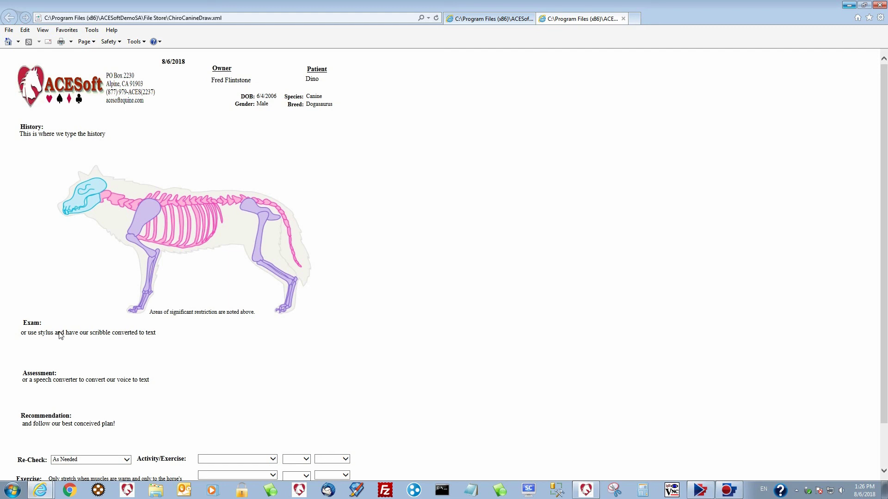
Step: Set the re-check to 1 Week and the first activity line to Hand Walk Only for 3 Days
{"action": "scroll", "coordinate": [60, 336], "scroll_direction": "down", "scroll_amount": 1}
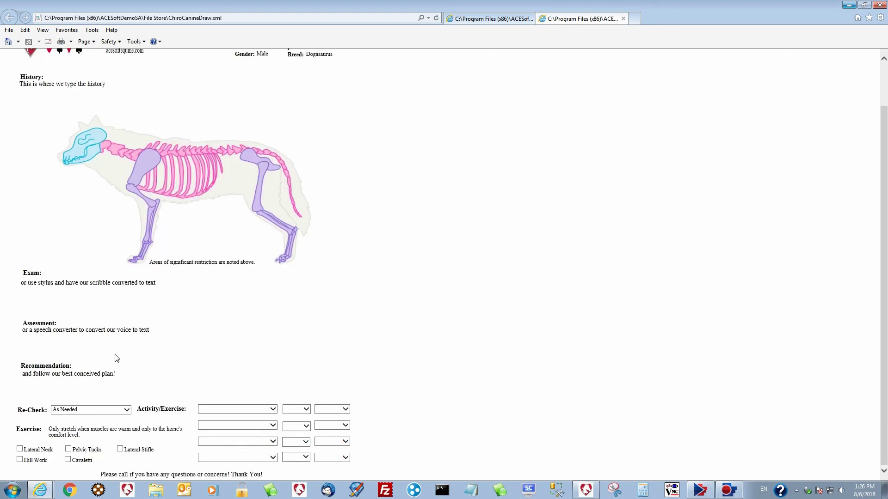
{"action": "left_click", "coordinate": [126, 410]}
{"action": "left_click", "coordinate": [84, 416]}
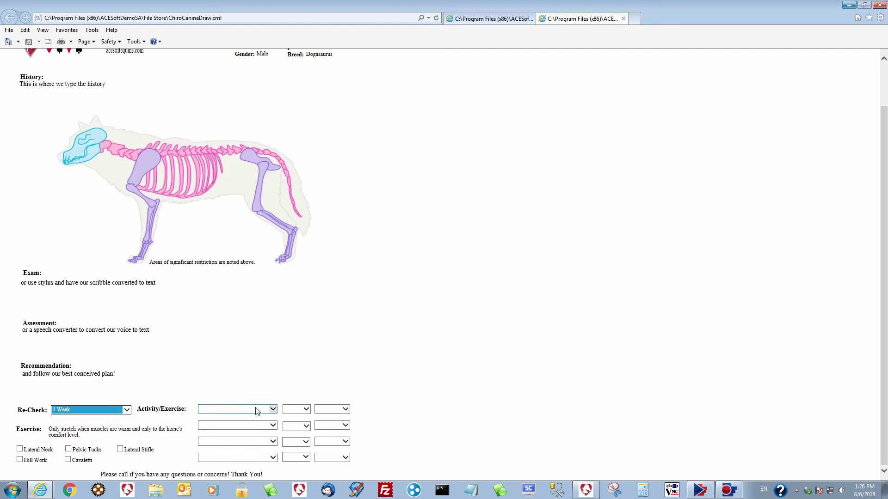
{"action": "left_click", "coordinate": [276, 410]}
{"action": "left_click", "coordinate": [277, 422]}
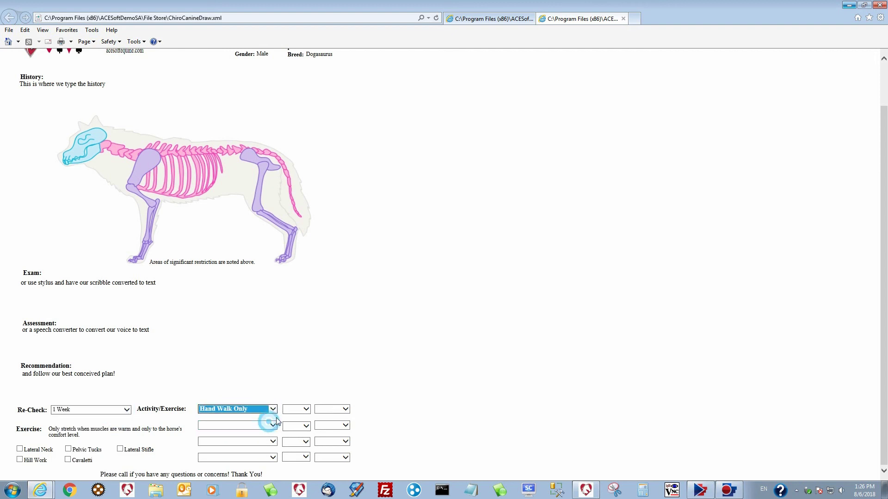
{"action": "left_click", "coordinate": [305, 410]}
{"action": "left_click", "coordinate": [298, 413]}
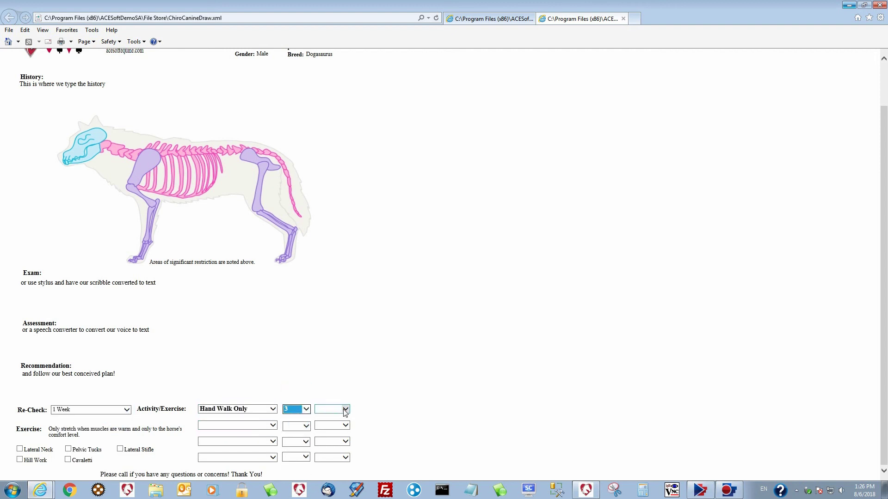
{"action": "left_click", "coordinate": [344, 410]}
{"action": "left_click", "coordinate": [326, 417]}
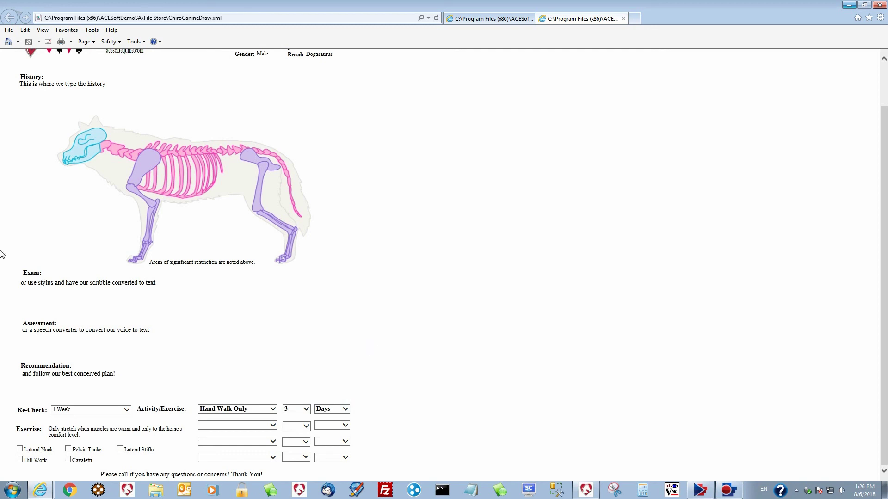
Step: Circle the dog's head on the skeleton diagram, draw a short annotation line beside it, and minimize the form
{"action": "mouse_move", "coordinate": [91, 108]}
{"action": "left_mouse_down"}
{"action": "mouse_move", "coordinate": [73, 113]}
{"action": "mouse_move", "coordinate": [54, 160]}
{"action": "mouse_move", "coordinate": [105, 173]}
{"action": "mouse_move", "coordinate": [114, 122]}
{"action": "mouse_move", "coordinate": [81, 107]}
{"action": "mouse_move", "coordinate": [159, 117]}
{"action": "left_mouse_up"}
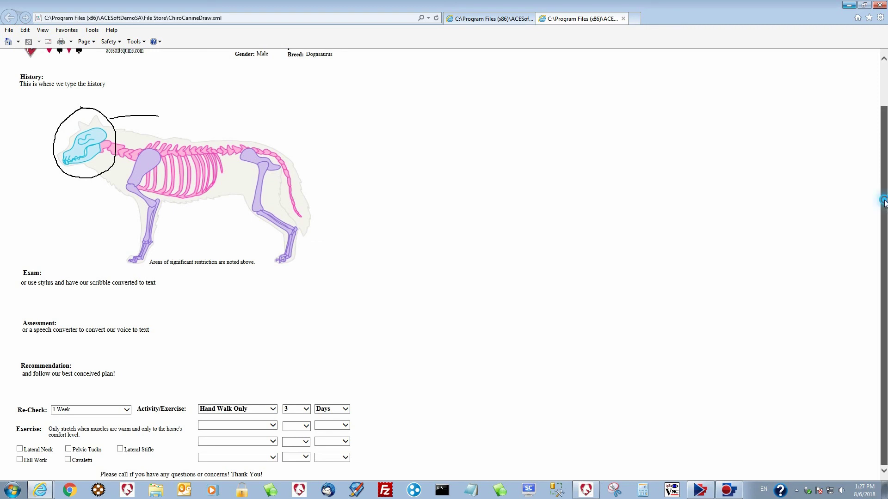
{"action": "left_click_drag", "start_coordinate": [882, 191], "coordinate": [886, 150]}
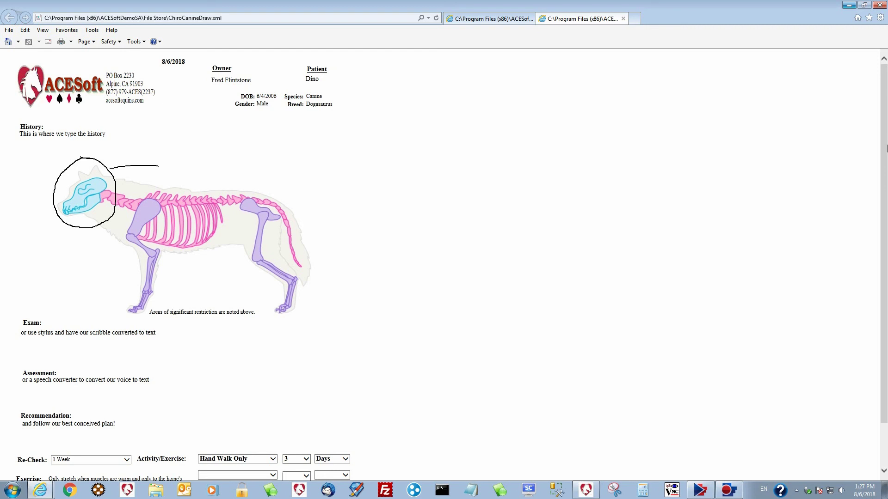
{"action": "left_click", "coordinate": [842, 7]}
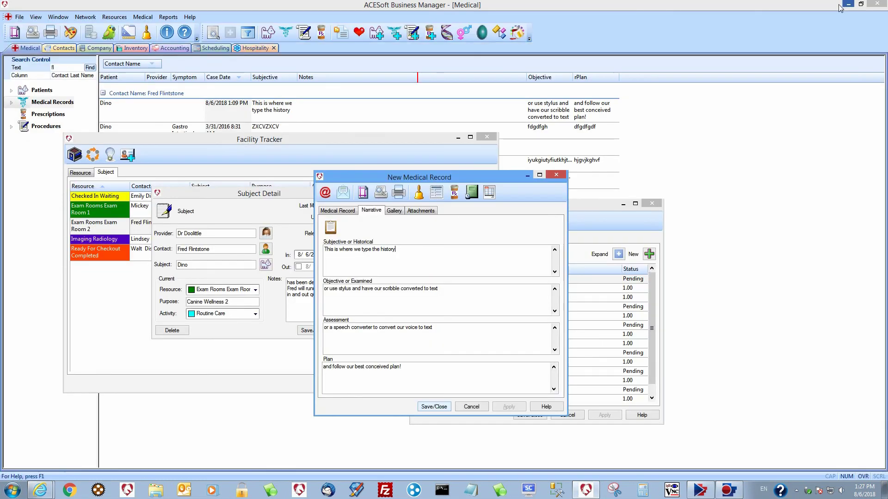
Step: Open the RabiesCertificate report from the medical record and set its vaccine to RabVac 3
{"action": "left_click", "coordinate": [476, 196]}
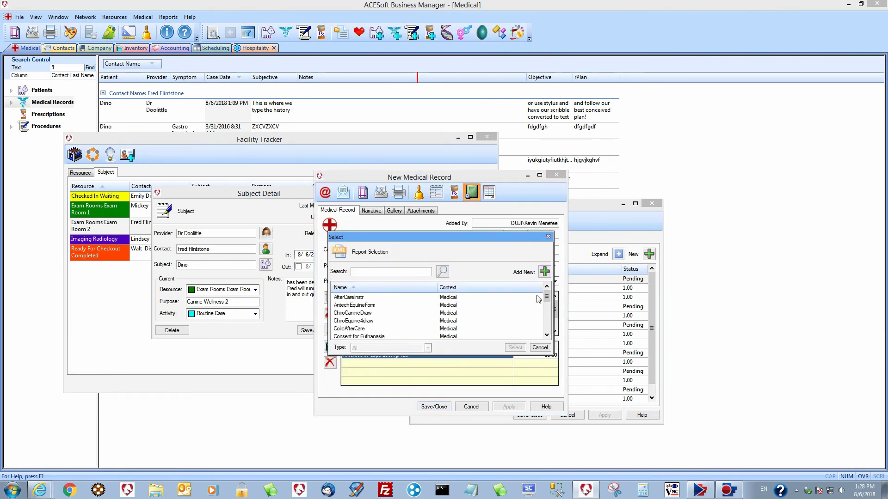
{"action": "scroll", "coordinate": [549, 304], "scroll_direction": "down", "scroll_amount": 1}
{"action": "left_click_drag", "start_coordinate": [549, 305], "coordinate": [549, 322]}
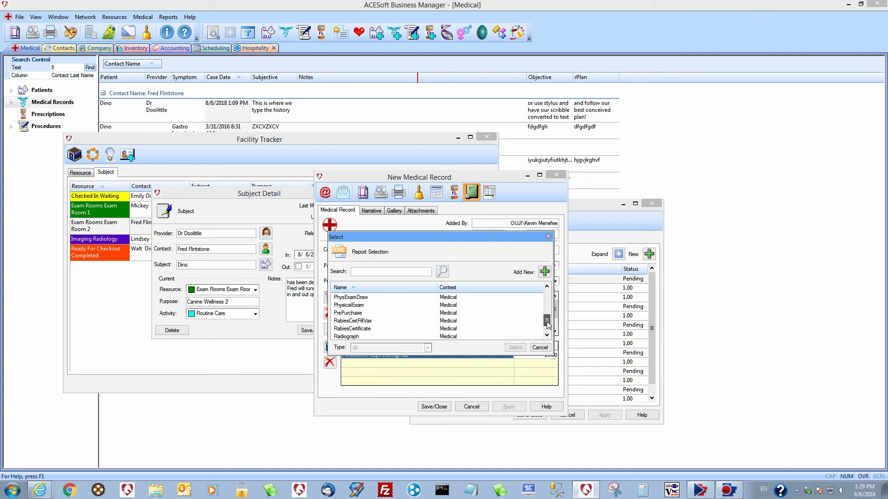
{"action": "left_click", "coordinate": [454, 330]}
{"action": "left_click", "coordinate": [512, 349]}
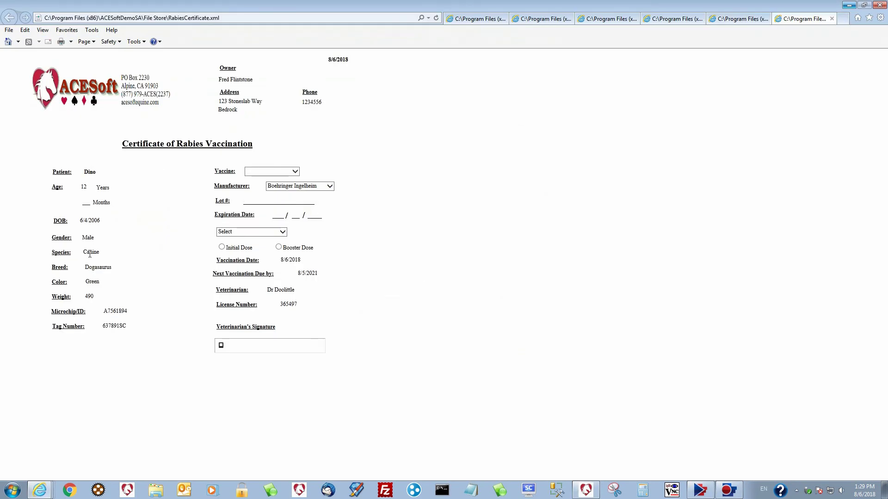
{"action": "left_click", "coordinate": [294, 172]}
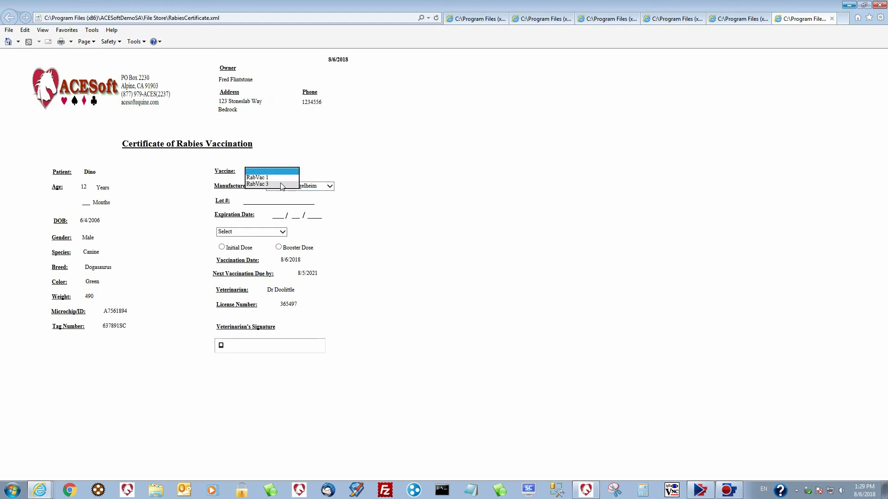
{"action": "left_click", "coordinate": [281, 184]}
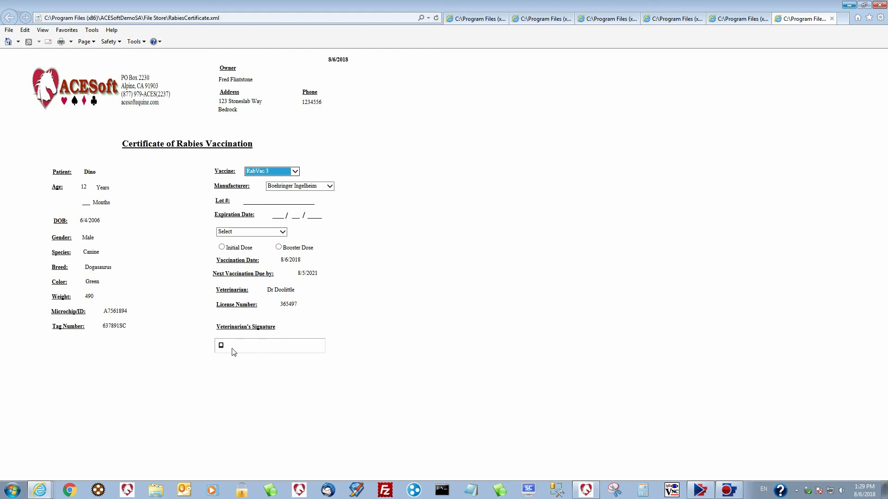
Step: Sign the rabies certificate in the veterinarian's signature field and switch back to the medical record in ACESoft Business Manager
{"action": "left_click_drag", "start_coordinate": [234, 344], "coordinate": [255, 354]}
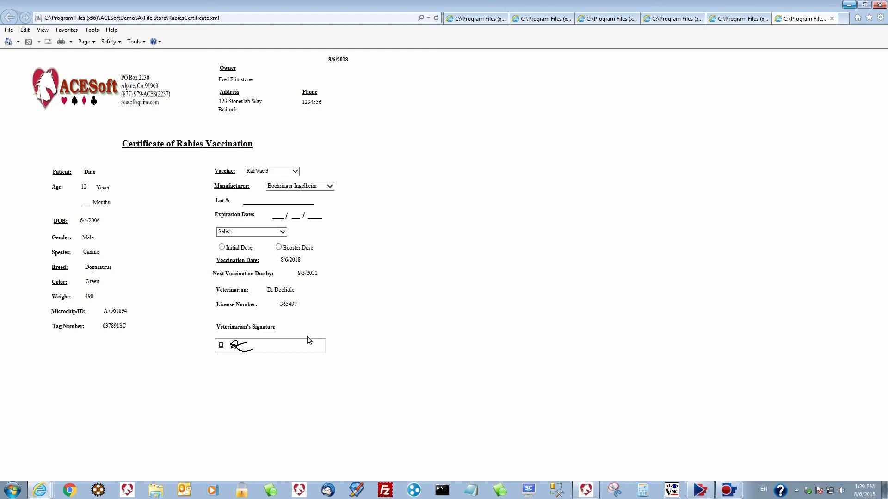
{"action": "left_click", "coordinate": [585, 491]}
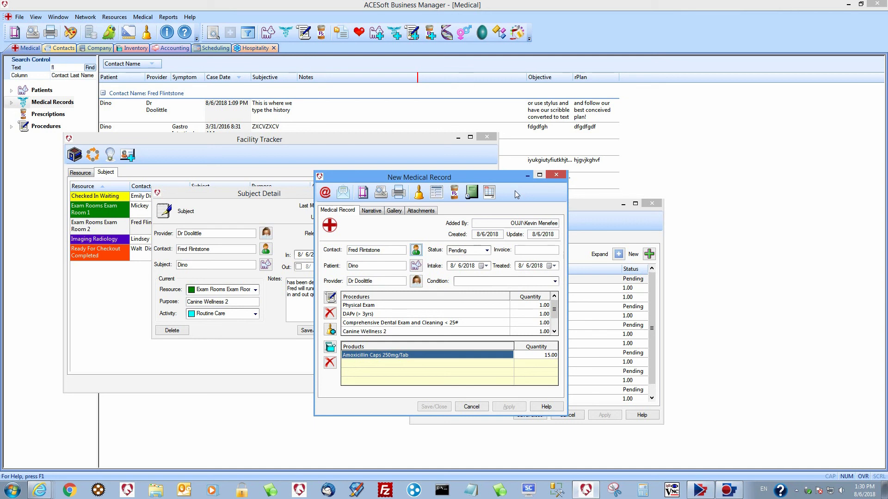
Step: Generate an invoice from Dino's 8/6/2018 medical record and open it
{"action": "left_click", "coordinate": [491, 192]}
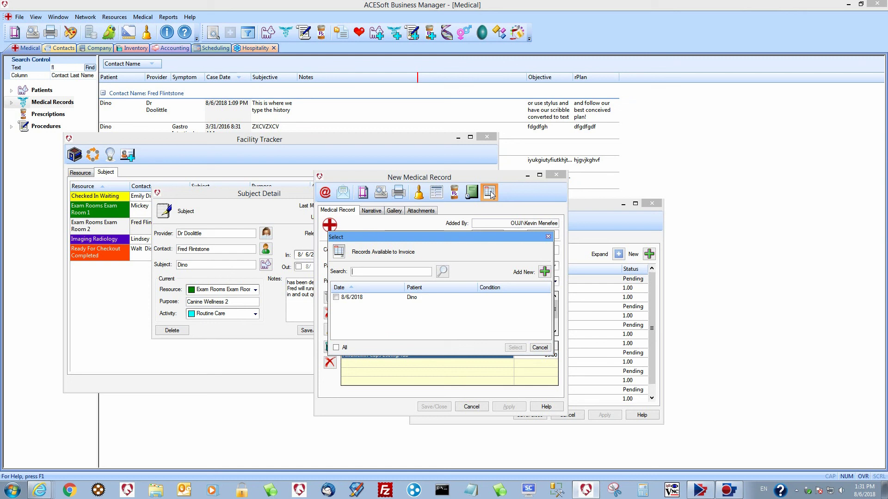
{"action": "left_click", "coordinate": [336, 297]}
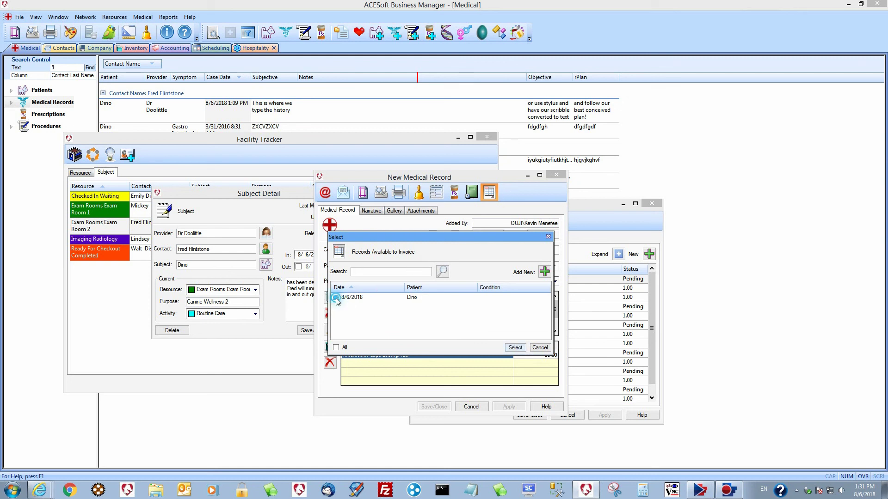
{"action": "left_click", "coordinate": [514, 346]}
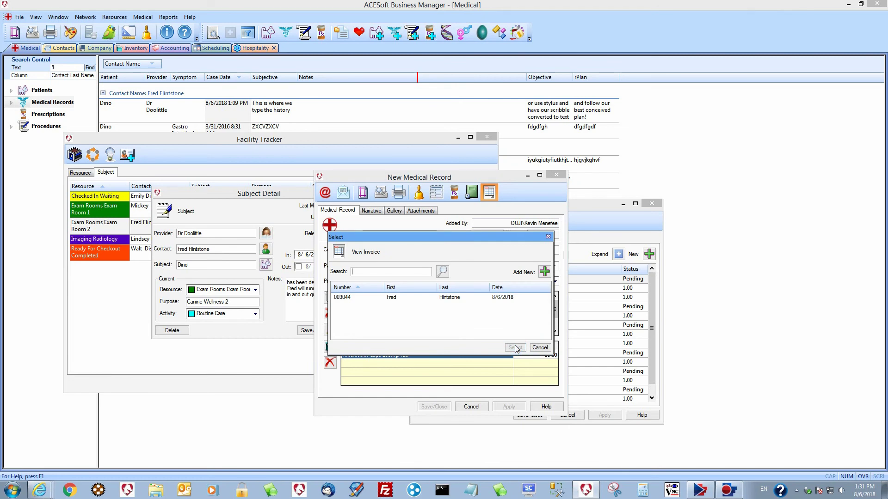
{"action": "double_click", "coordinate": [449, 298]}
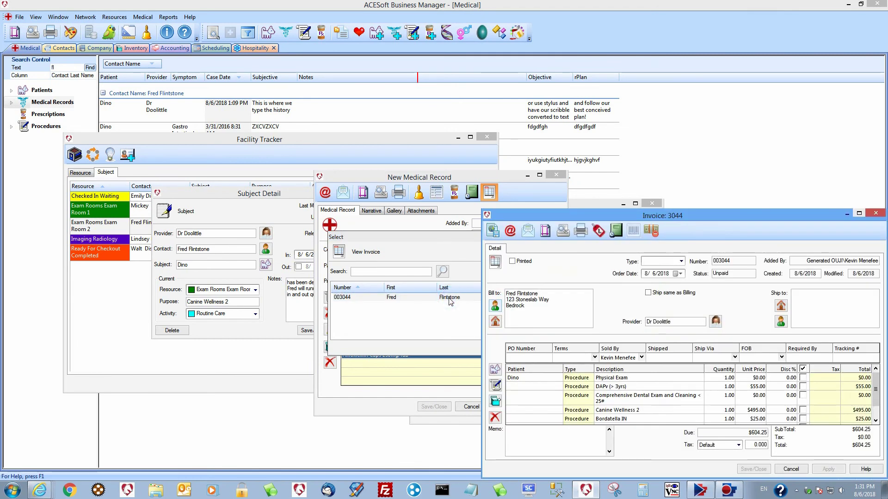
{"action": "left_click_drag", "start_coordinate": [496, 216], "coordinate": [448, 180]}
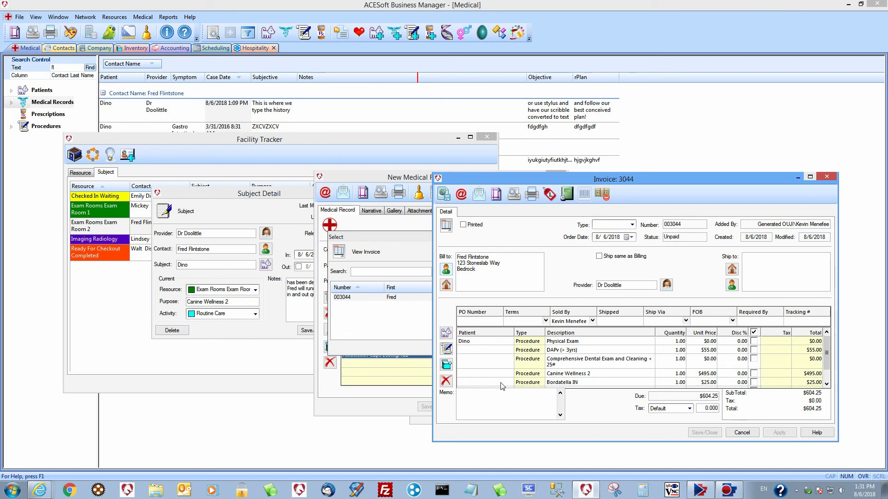
Step: Examine the print preview of Dino's invoice, and close the preview and the invoice
{"action": "left_click", "coordinate": [515, 196]}
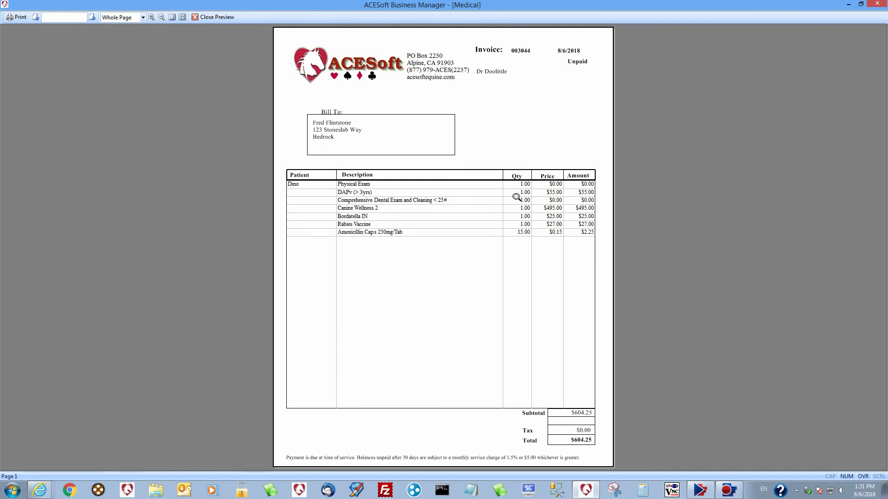
{"action": "left_click", "coordinate": [218, 19]}
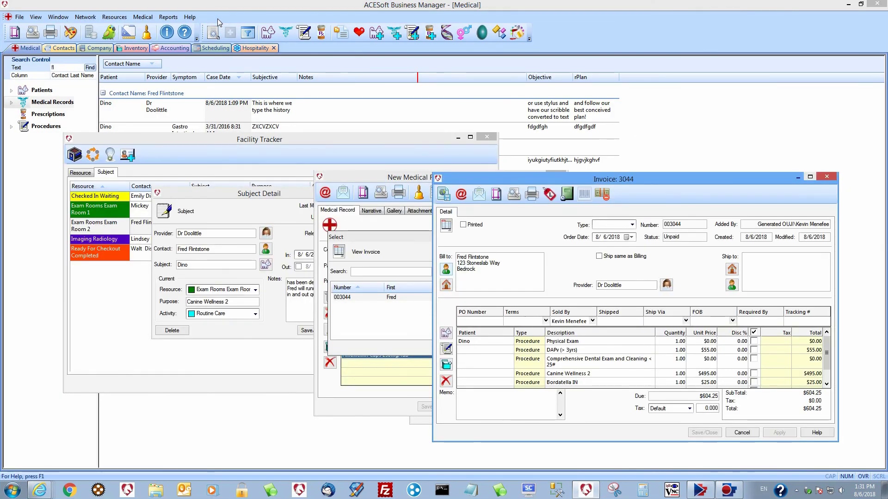
{"action": "left_click", "coordinate": [741, 432]}
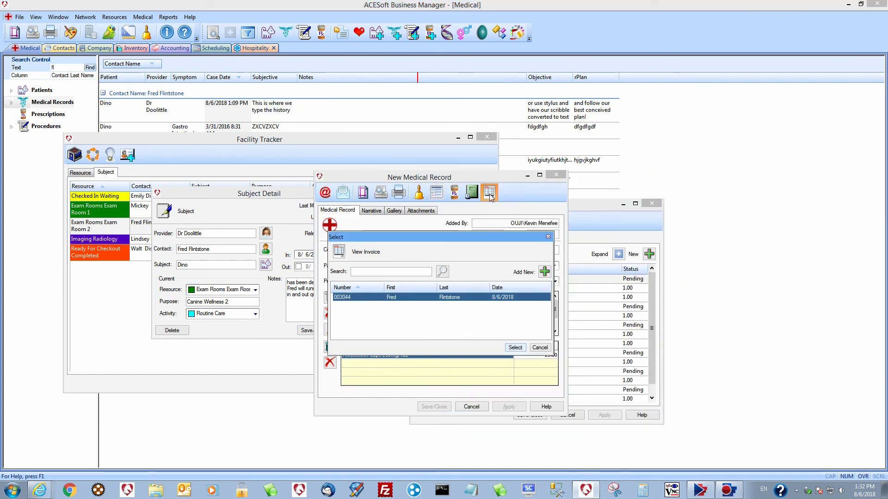
Step: Close the record windows and save Dino's Facility Tracker entry with the resource Ready For Checkout Completed
{"action": "left_click", "coordinate": [579, 205]}
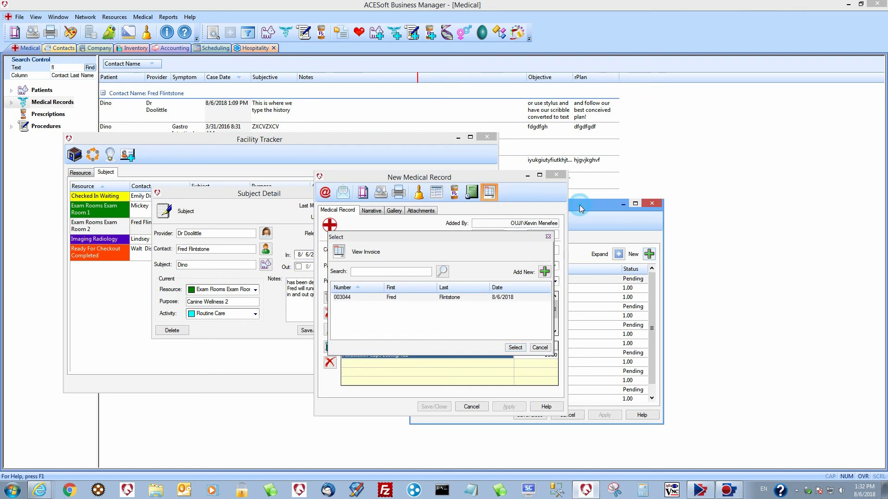
{"action": "left_click", "coordinate": [652, 204]}
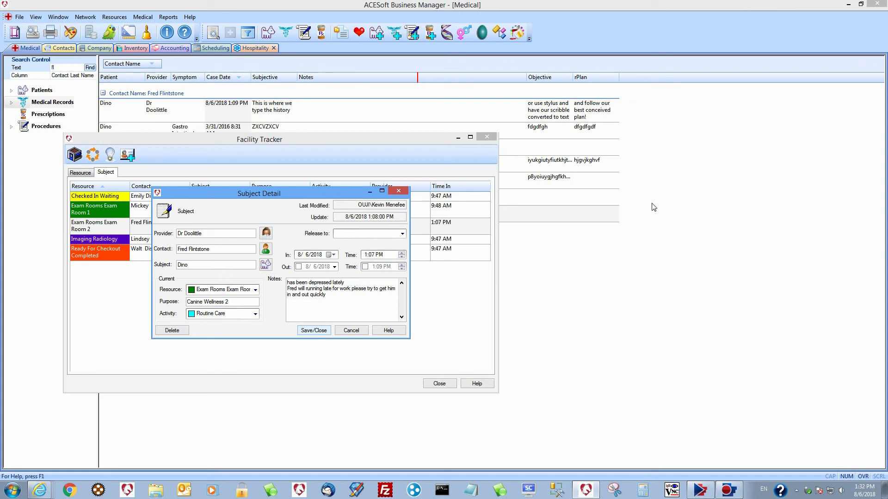
{"action": "left_click", "coordinate": [256, 292]}
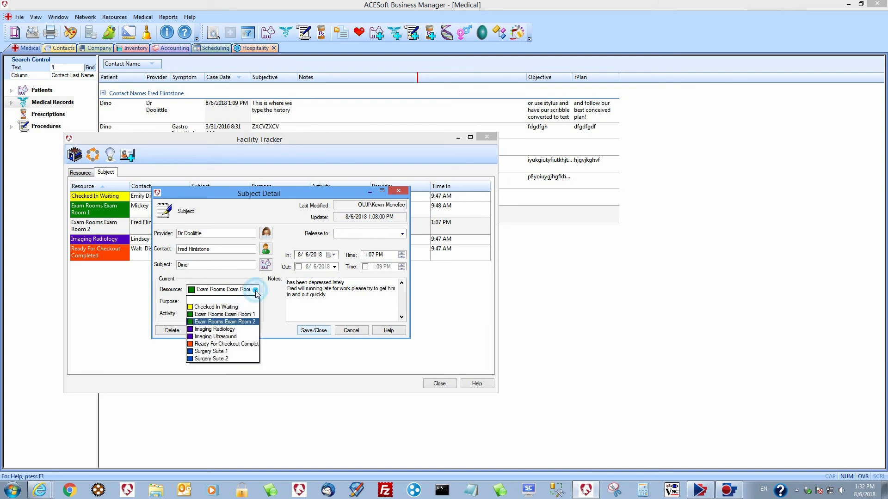
{"action": "left_click", "coordinate": [243, 344]}
{"action": "left_click", "coordinate": [314, 331]}
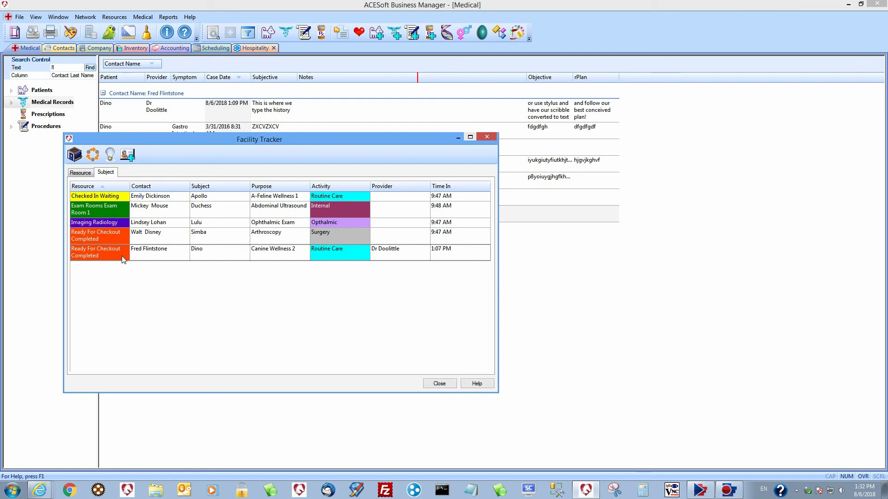
Step: Open the contact record of Dino's owner from the Facility Tracker and start receiving a payment from its financial information
{"action": "mouse_move", "coordinate": [128, 255]}
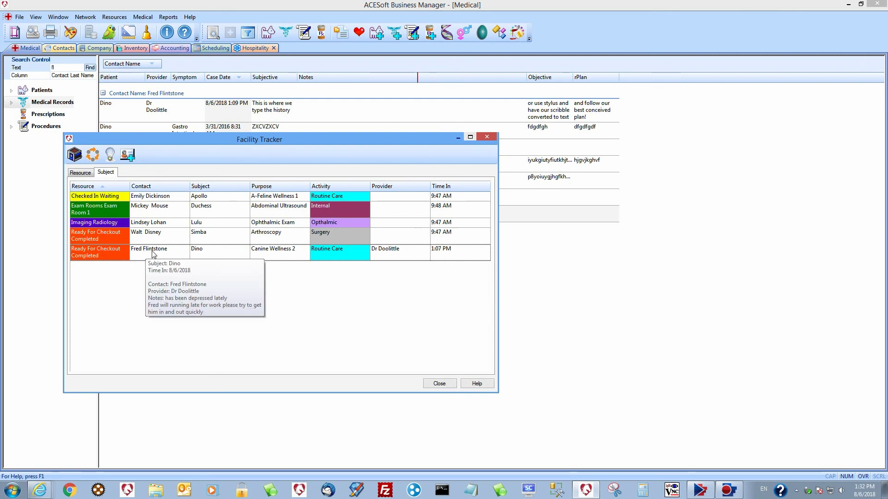
{"action": "double_click", "coordinate": [180, 253]}
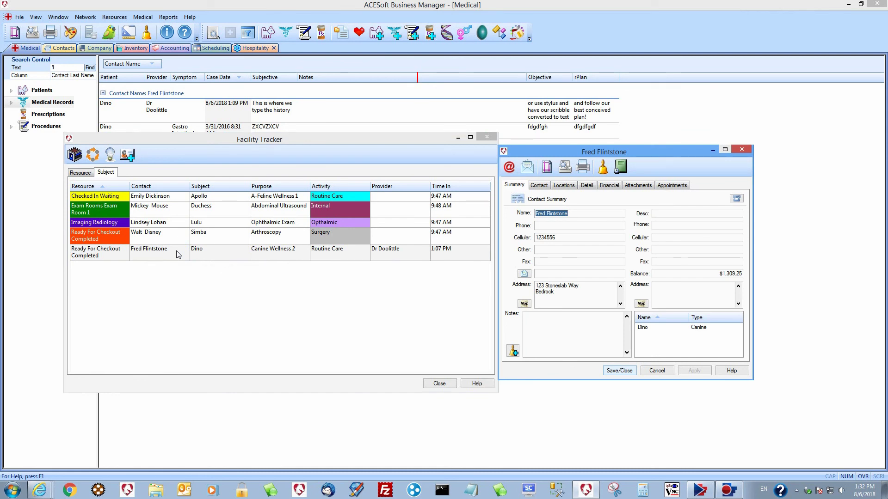
{"action": "left_click", "coordinate": [605, 187]}
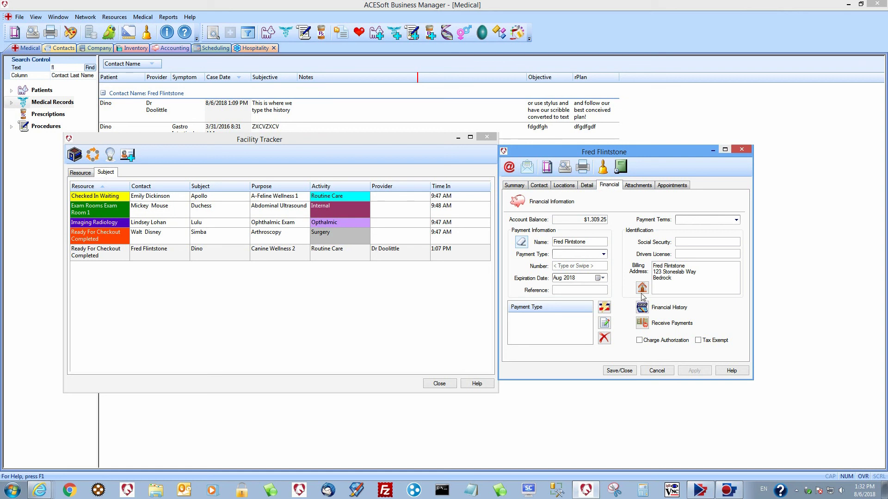
{"action": "left_click", "coordinate": [643, 322]}
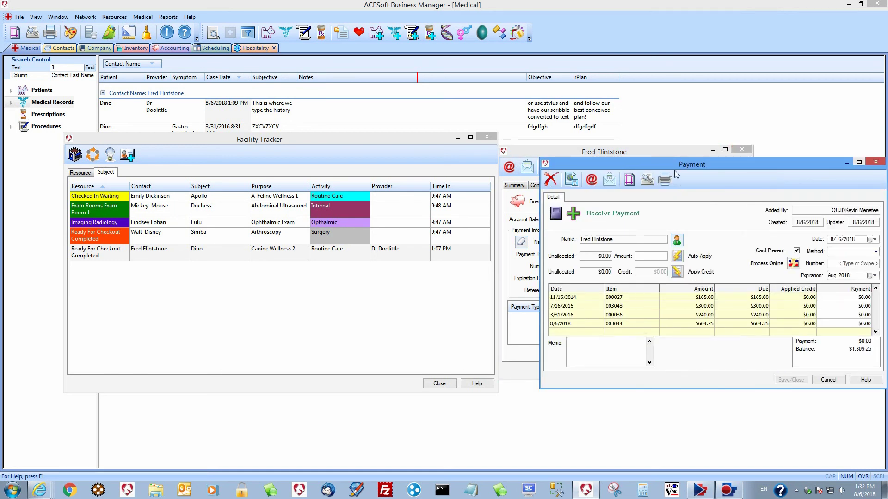
{"action": "left_click_drag", "start_coordinate": [676, 165], "coordinate": [599, 164]}
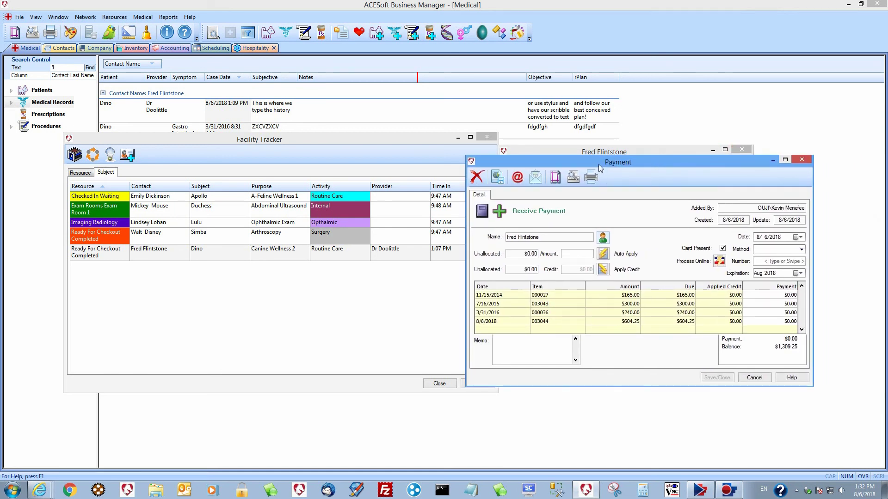
Step: Open the 8/6/2018 invoice from the payment's item list to examine it, and close it
{"action": "left_click", "coordinate": [492, 323]}
{"action": "double_click", "coordinate": [506, 324]}
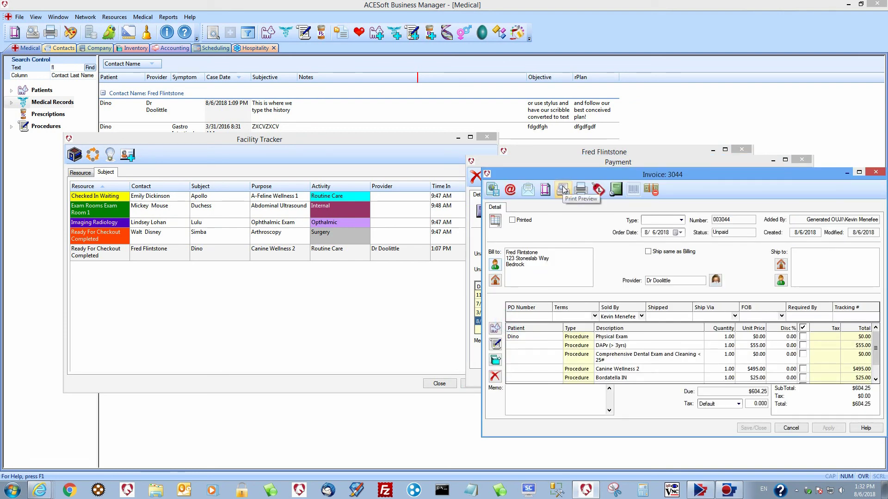
{"action": "left_click", "coordinate": [877, 173]}
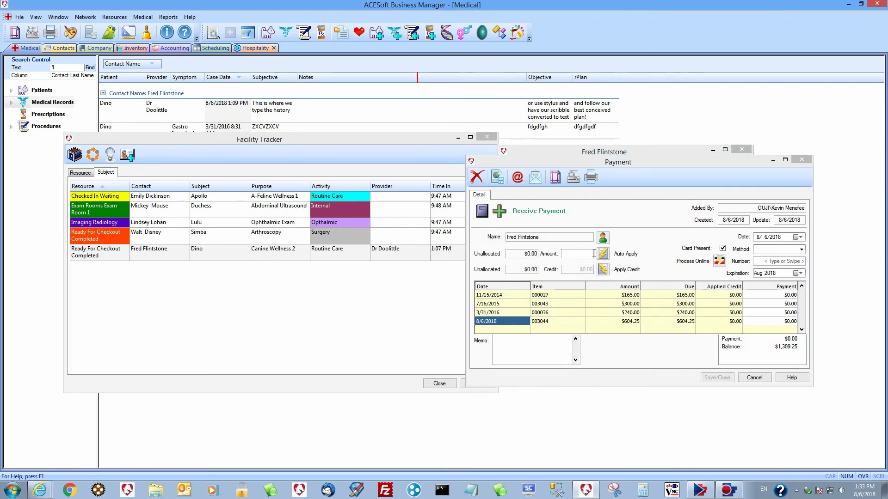
Step: Auto-apply a payment to all of the owner's outstanding invoices, and save both the payment and the contact record
{"action": "left_click", "coordinate": [604, 254]}
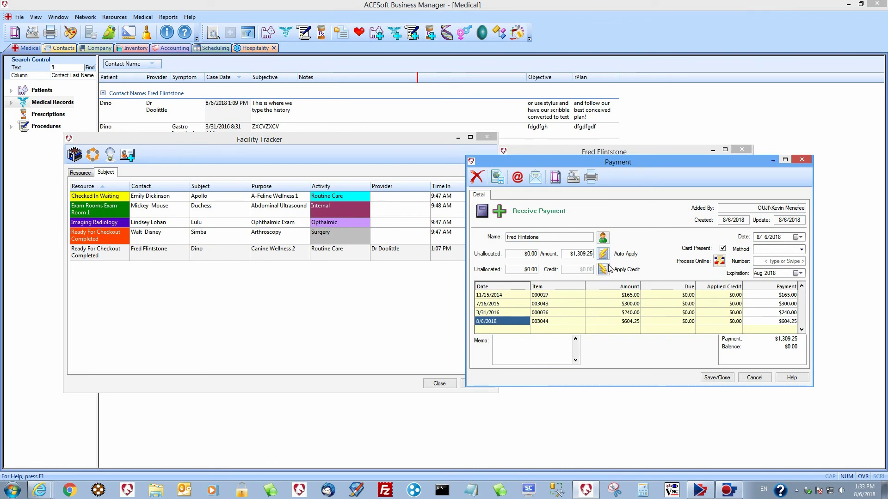
{"action": "left_click", "coordinate": [801, 250]}
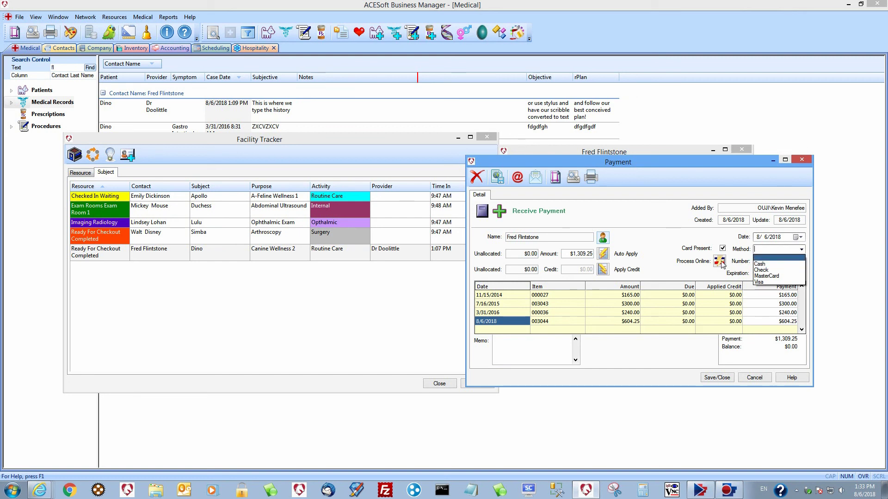
{"action": "left_click", "coordinate": [712, 379]}
{"action": "left_click", "coordinate": [712, 379]}
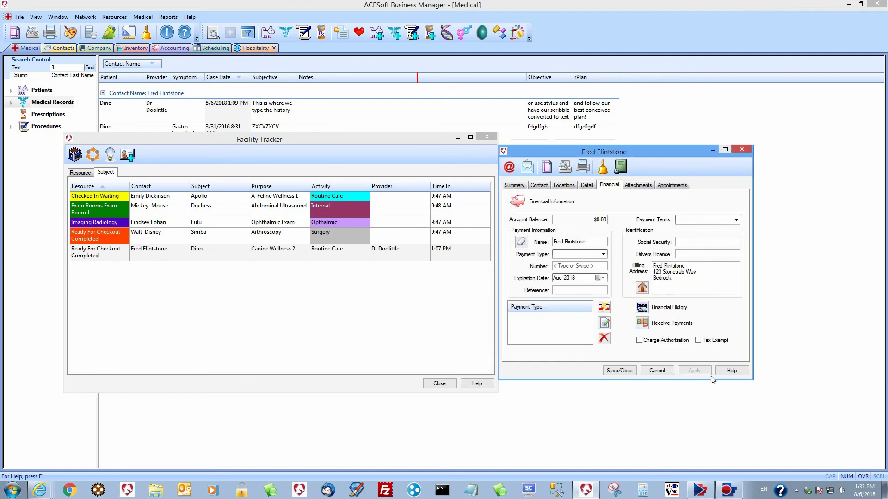
{"action": "left_click", "coordinate": [619, 371]}
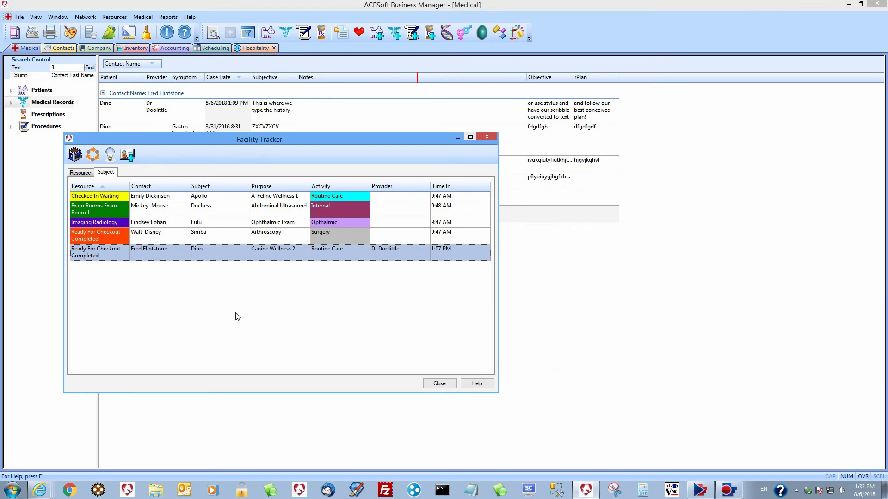
Step: Release Dino from the Facility Tracker to Hospitality and save the subject entry
{"action": "left_click", "coordinate": [120, 254]}
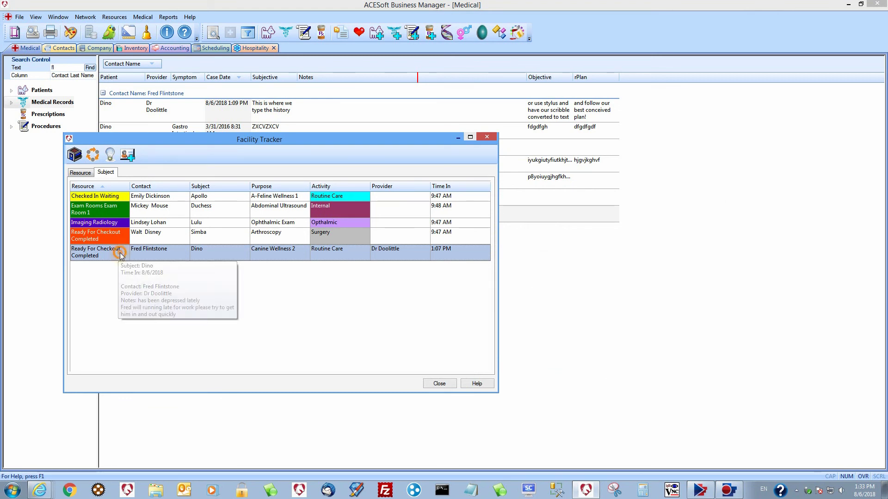
{"action": "right_click", "coordinate": [120, 254]}
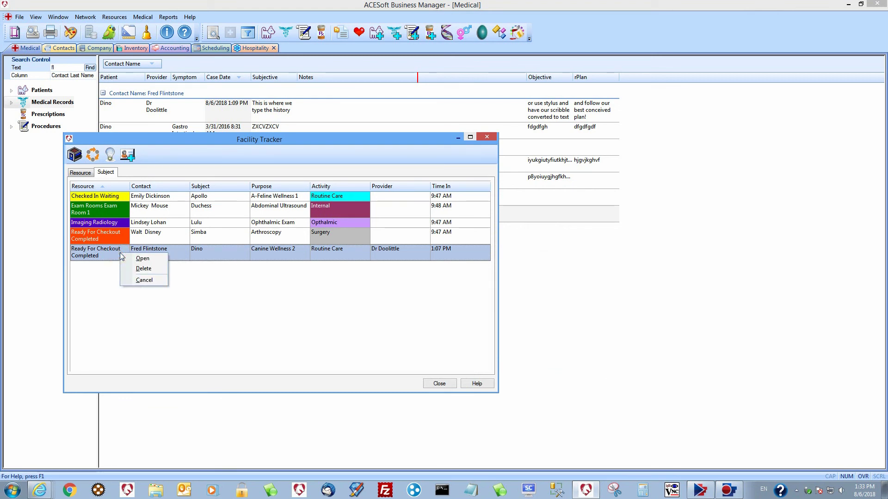
{"action": "double_click", "coordinate": [116, 251]}
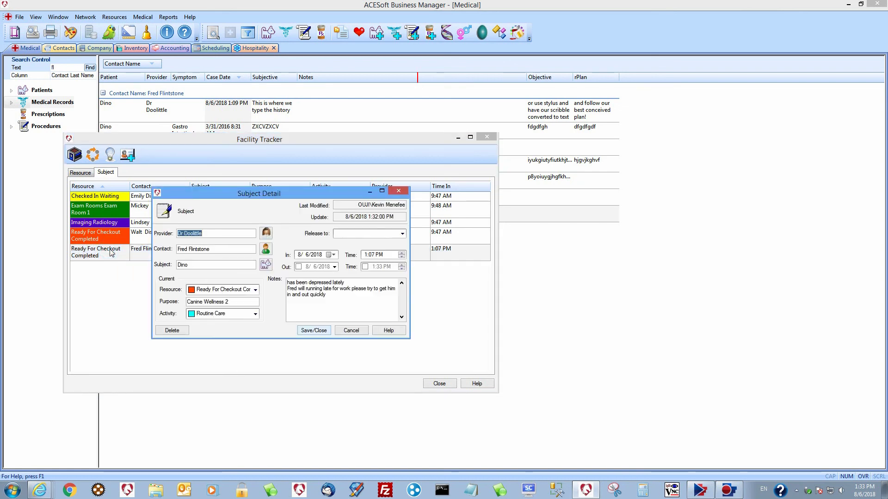
{"action": "left_click", "coordinate": [403, 235]}
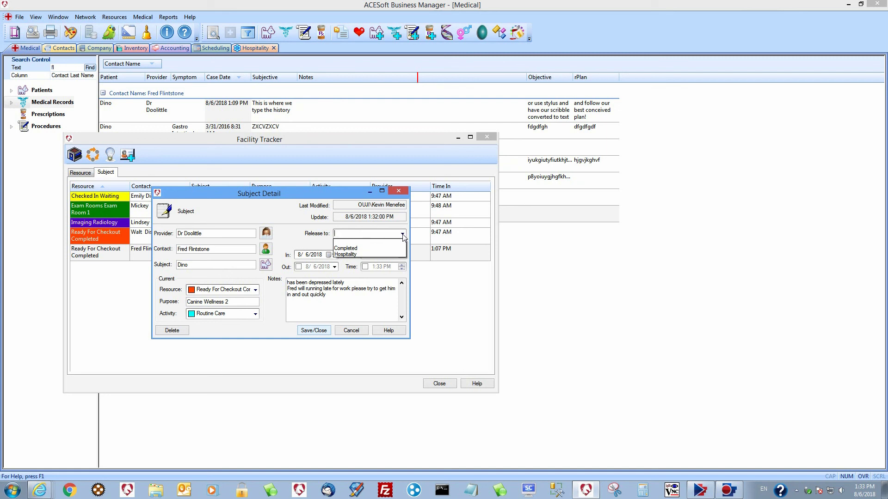
{"action": "left_click", "coordinate": [355, 254]}
{"action": "left_click", "coordinate": [314, 331]}
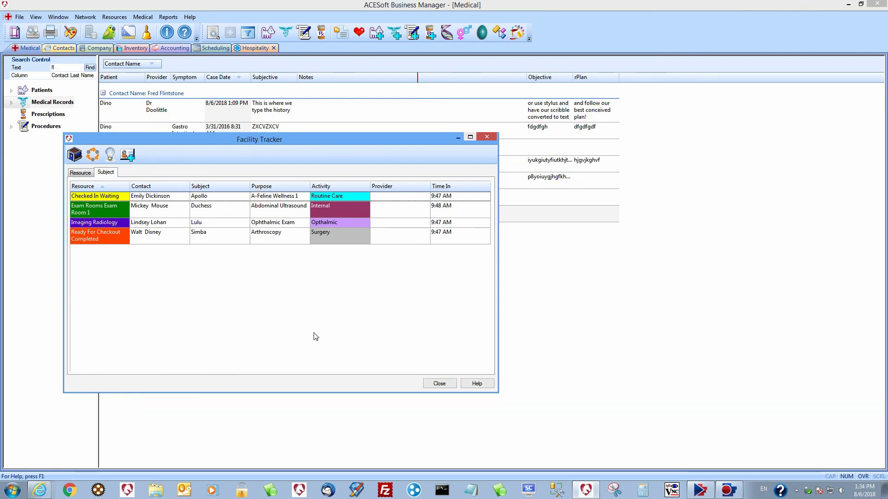
Step: Minimize the Facility Tracker, go through Scheduling to the Hospitality chart, and open Dino's guest detail
{"action": "left_click", "coordinate": [457, 140]}
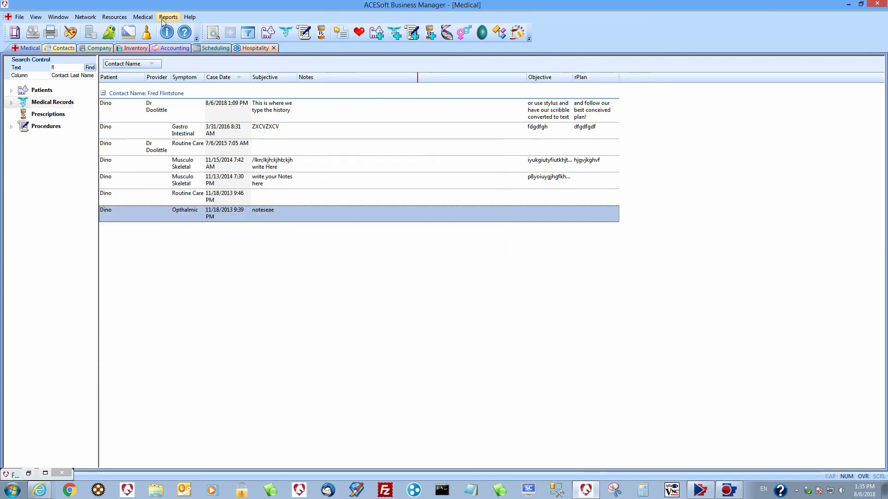
{"action": "left_click", "coordinate": [215, 48]}
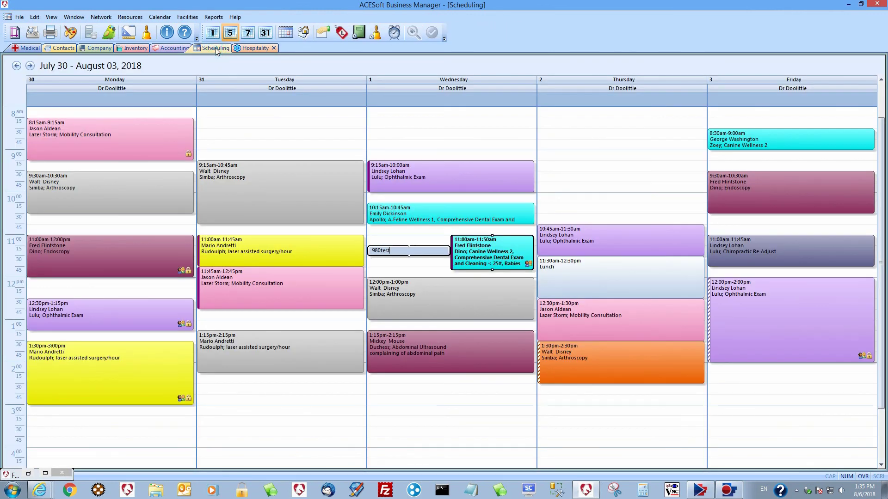
{"action": "left_click", "coordinate": [194, 18]}
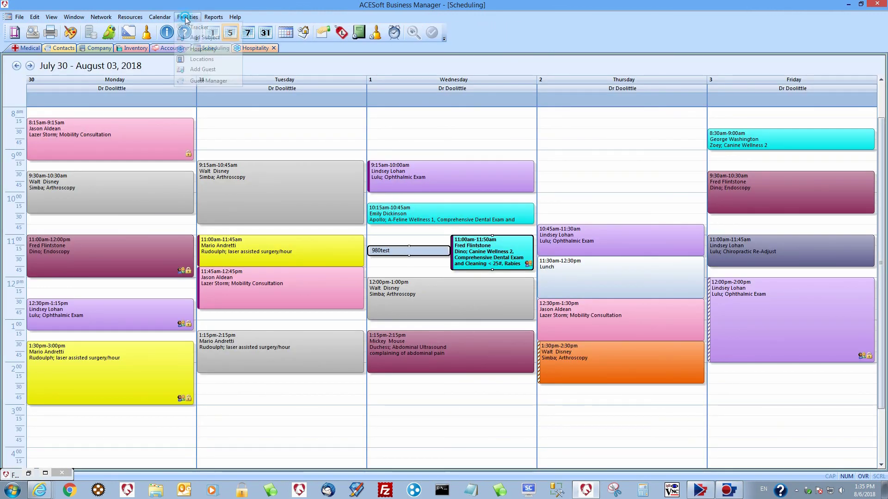
{"action": "left_click", "coordinate": [195, 51]}
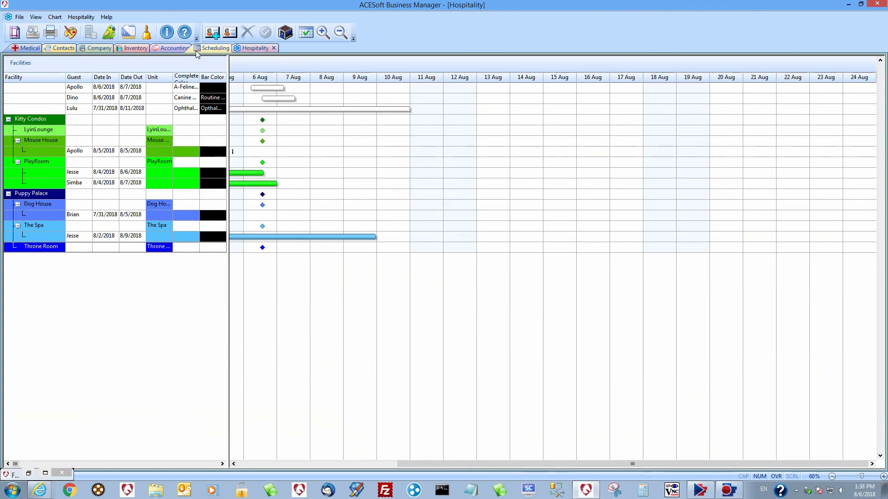
{"action": "double_click", "coordinate": [55, 103]}
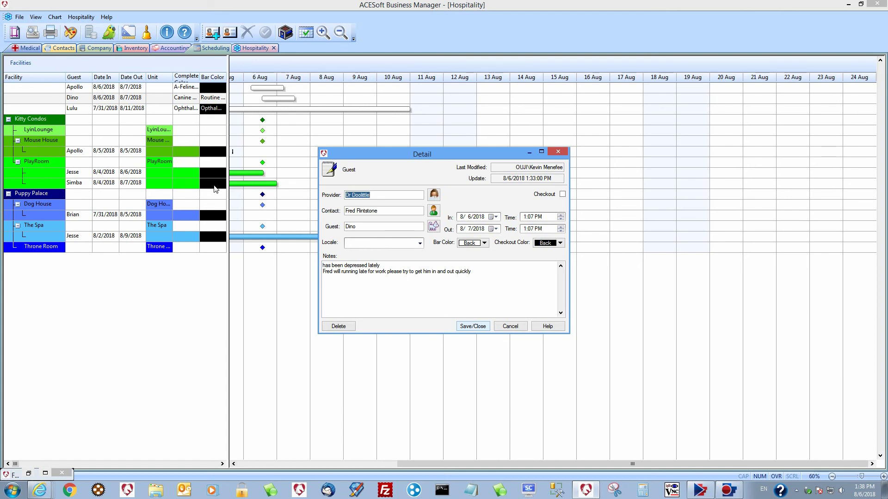
Step: Assign Dino's stay to the Puppy Palace Throne Room locale and save the guest detail
{"action": "left_click", "coordinate": [419, 244]}
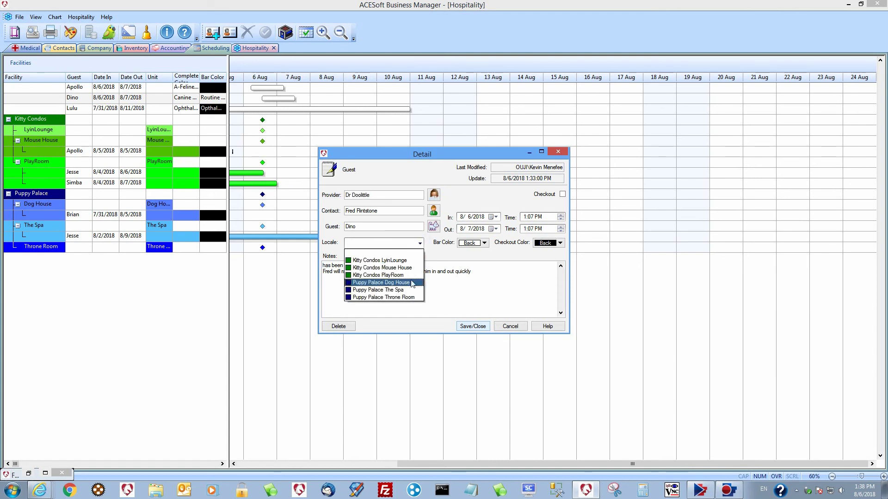
{"action": "left_click", "coordinate": [412, 298]}
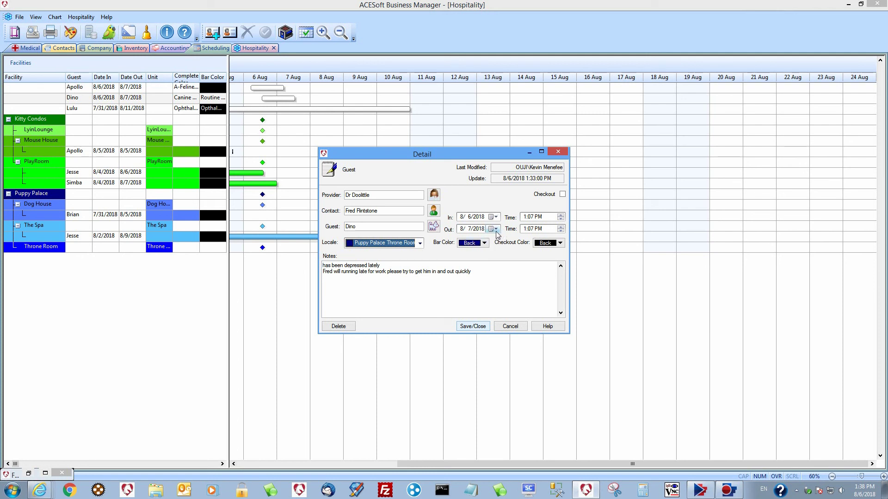
{"action": "left_click", "coordinate": [471, 327]}
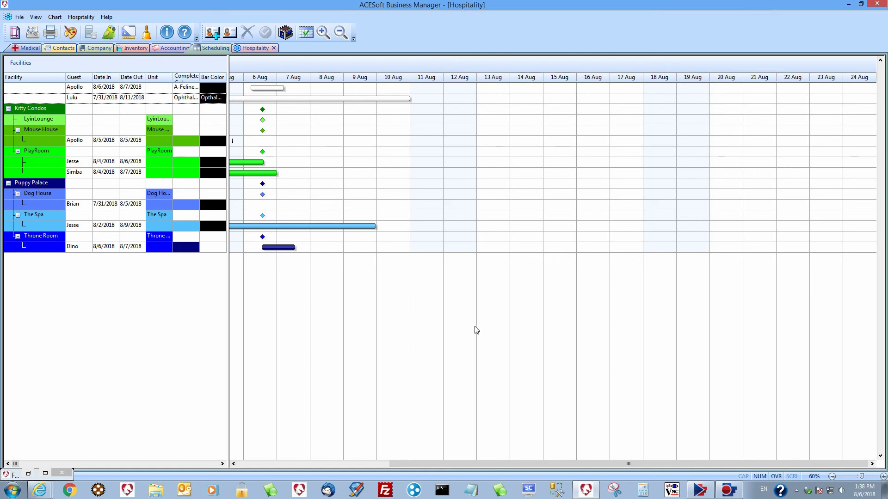
Step: Examine the guest stays on the Hospitality chart at hourly and daily time scales, ending on the daily view of early August 2018
{"action": "left_click", "coordinate": [322, 33]}
{"action": "left_click", "coordinate": [322, 33]}
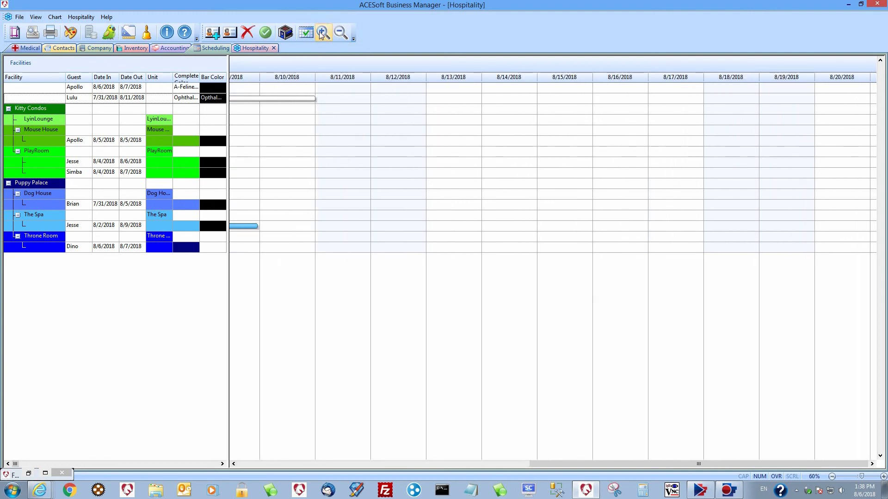
{"action": "left_click", "coordinate": [323, 33]}
{"action": "left_click", "coordinate": [322, 33]}
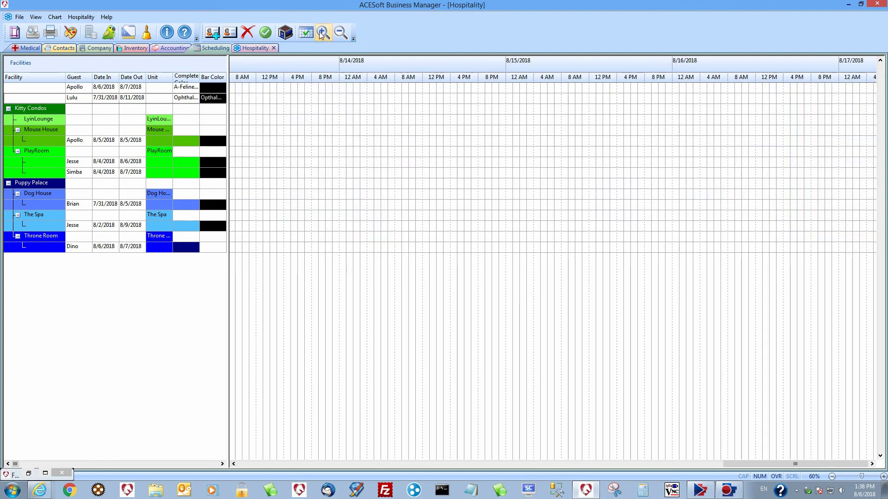
{"action": "left_click", "coordinate": [340, 33]}
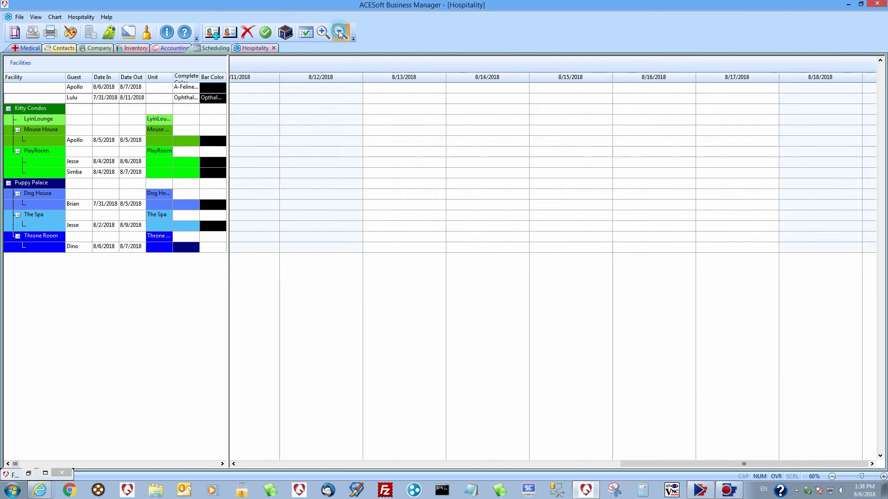
{"action": "left_click", "coordinate": [340, 32]}
{"action": "left_click", "coordinate": [340, 33]}
{"action": "left_click", "coordinate": [341, 33]}
{"action": "left_click", "coordinate": [340, 33]}
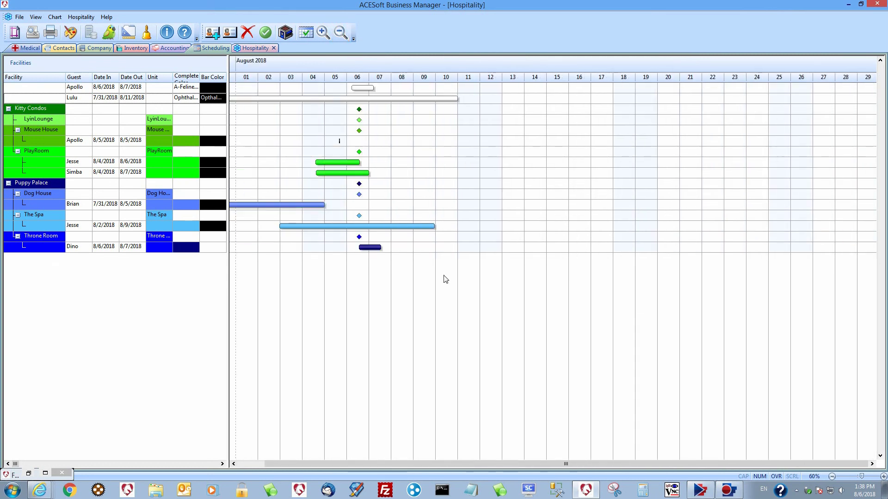
{"action": "left_click_drag", "start_coordinate": [513, 467], "coordinate": [499, 466]}
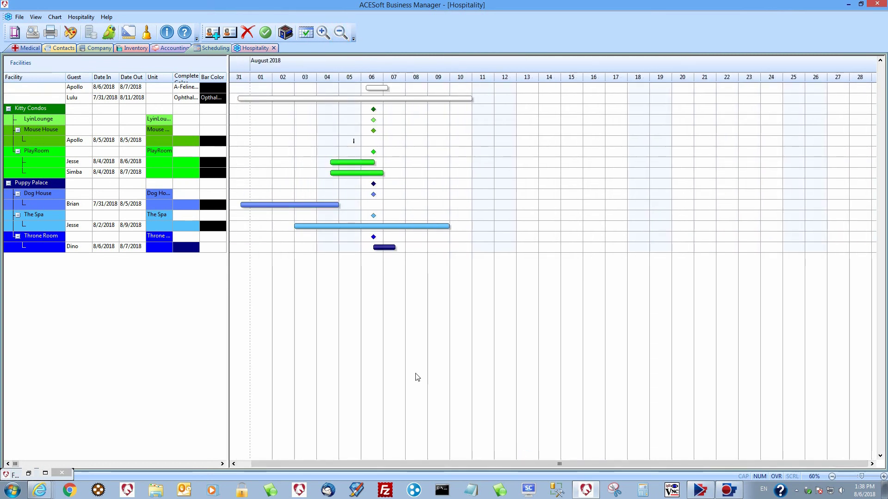
{"action": "left_click_drag", "start_coordinate": [394, 460], "coordinate": [351, 461]}
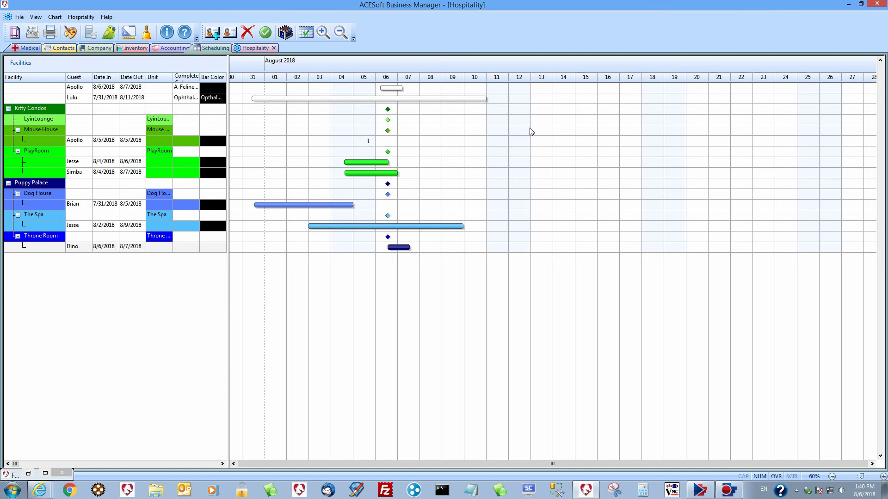
Step: Go to the client list in Contacts, review the columns available for display, and close the column chooser
{"action": "left_click", "coordinate": [58, 50]}
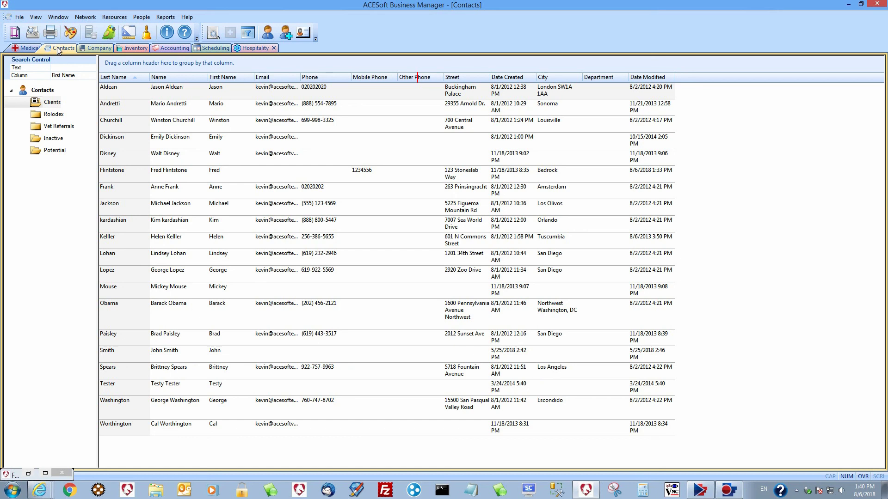
{"action": "right_click", "coordinate": [233, 77]}
{"action": "left_click", "coordinate": [240, 86]}
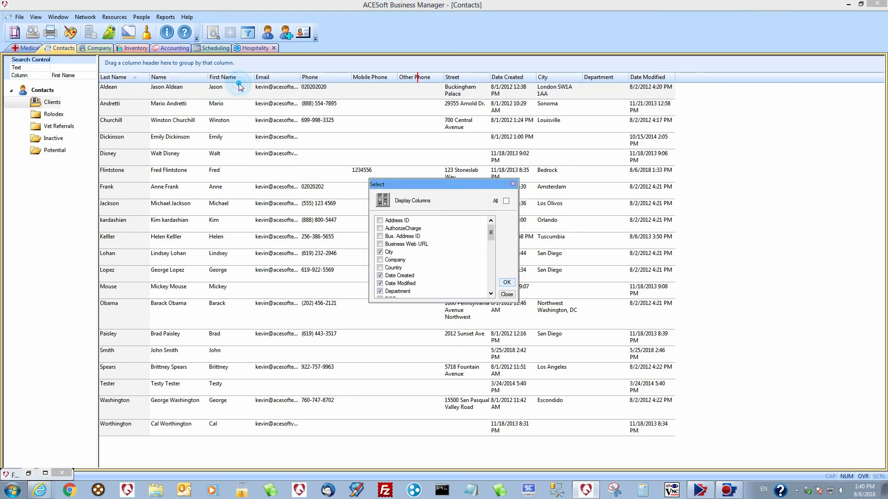
{"action": "left_click_drag", "start_coordinate": [491, 231], "coordinate": [498, 278]}
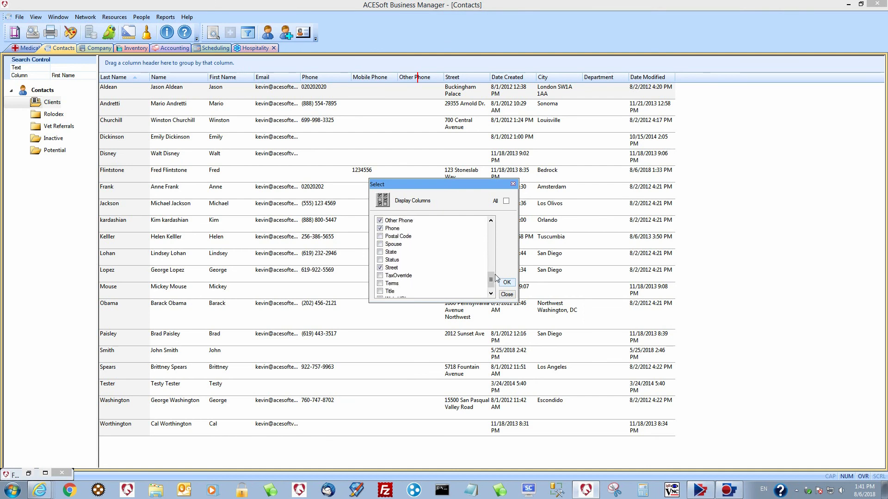
{"action": "left_click", "coordinate": [513, 184]}
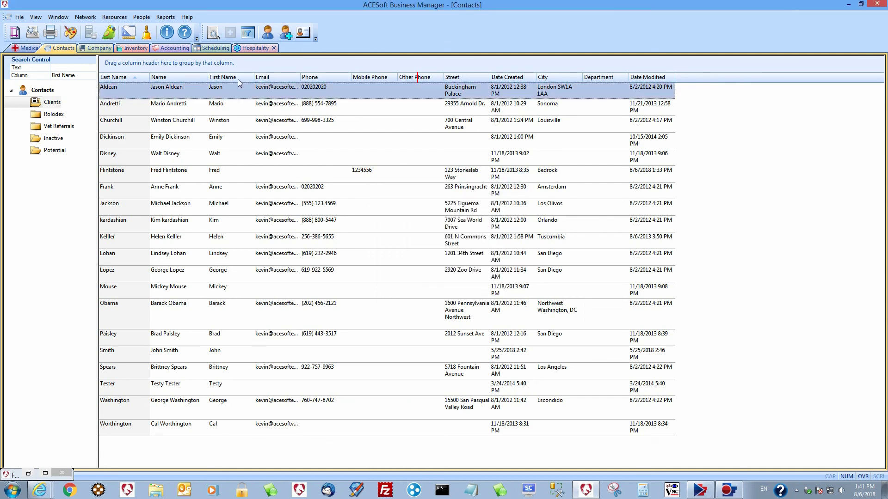
Step: Group the client list by City and search its First Name column for "f"
{"action": "left_click_drag", "start_coordinate": [559, 76], "coordinate": [559, 67]}
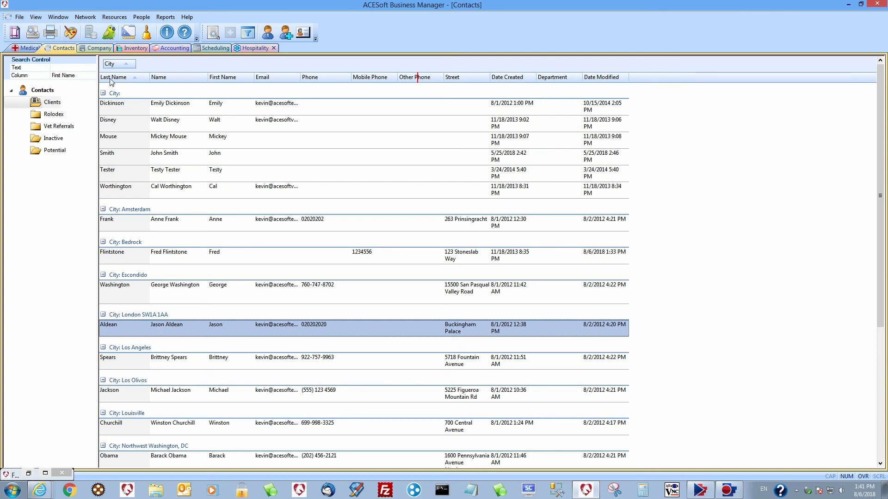
{"action": "left_click", "coordinate": [93, 77]}
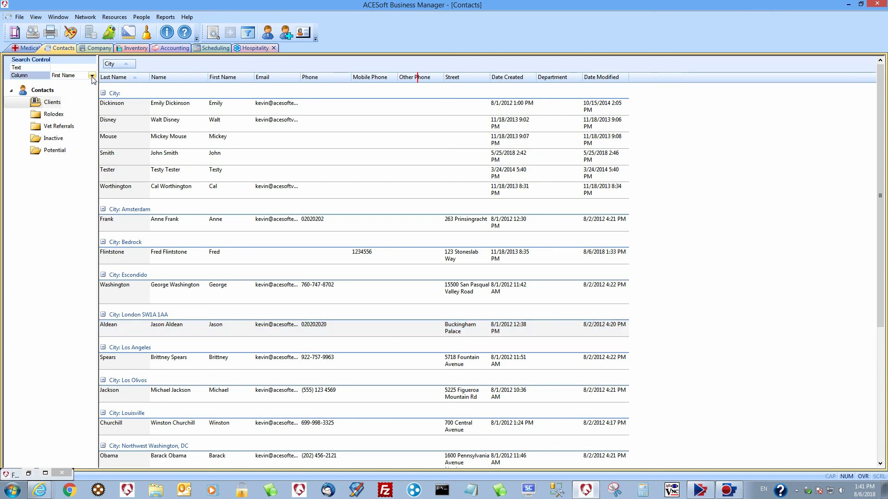
{"action": "left_click", "coordinate": [93, 77]}
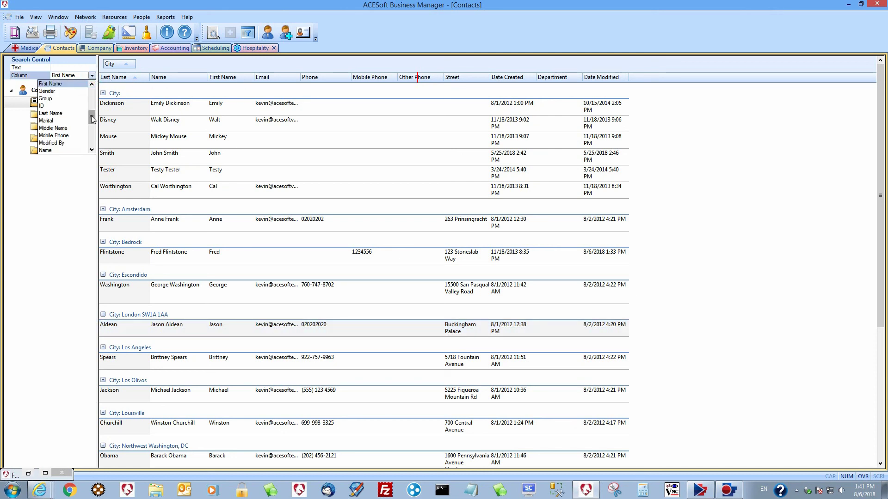
{"action": "mouse_move", "coordinate": [91, 115]}
{"action": "left_mouse_down"}
{"action": "mouse_move", "coordinate": [93, 128]}
{"action": "mouse_move", "coordinate": [92, 110]}
{"action": "left_mouse_up"}
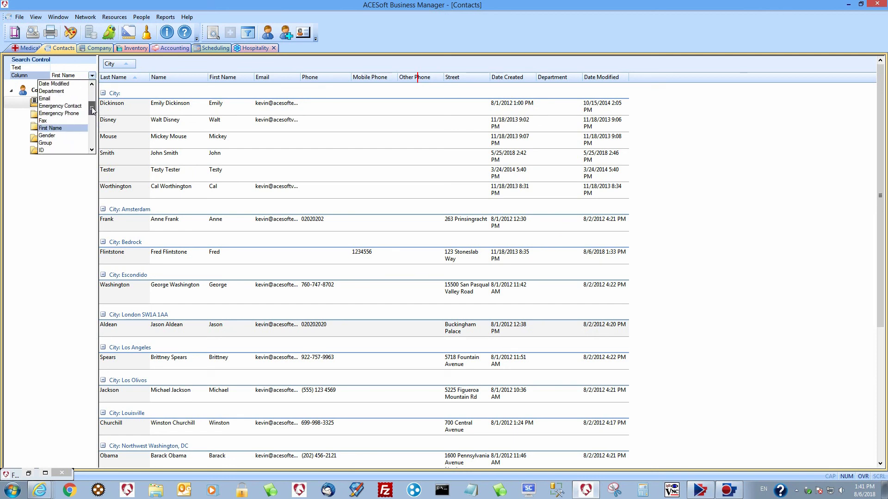
{"action": "left_click", "coordinate": [53, 128]}
{"action": "left_click", "coordinate": [67, 69]}
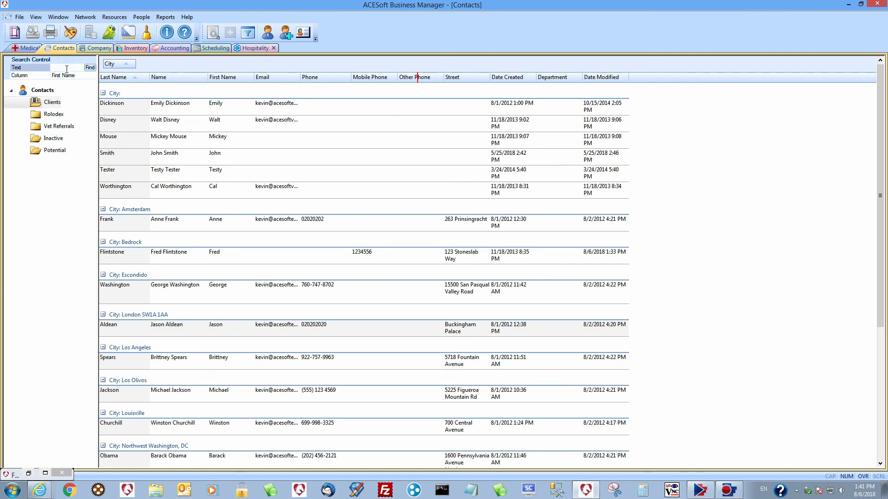
{"action": "type", "text": "f"}
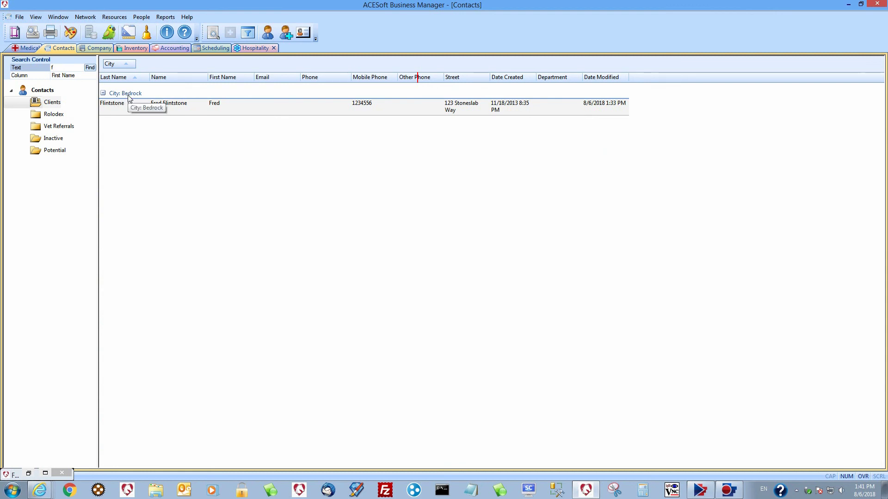
Step: From the found client's contact record, open a blank new medical record in Dino's medical chart, and close the windows
{"action": "double_click", "coordinate": [191, 109]}
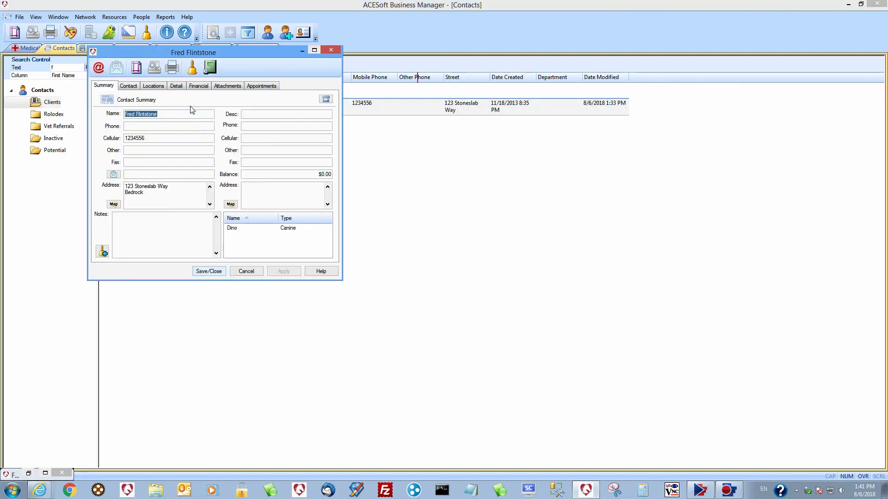
{"action": "double_click", "coordinate": [232, 229]}
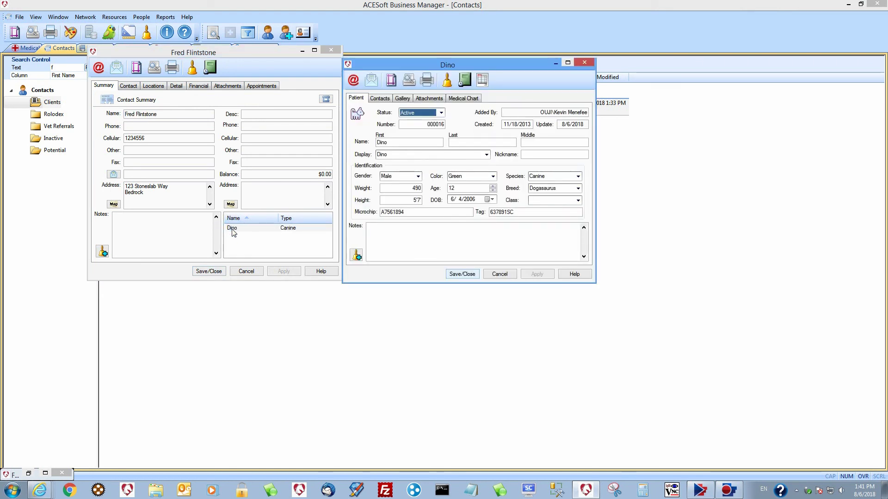
{"action": "left_click", "coordinate": [460, 98]}
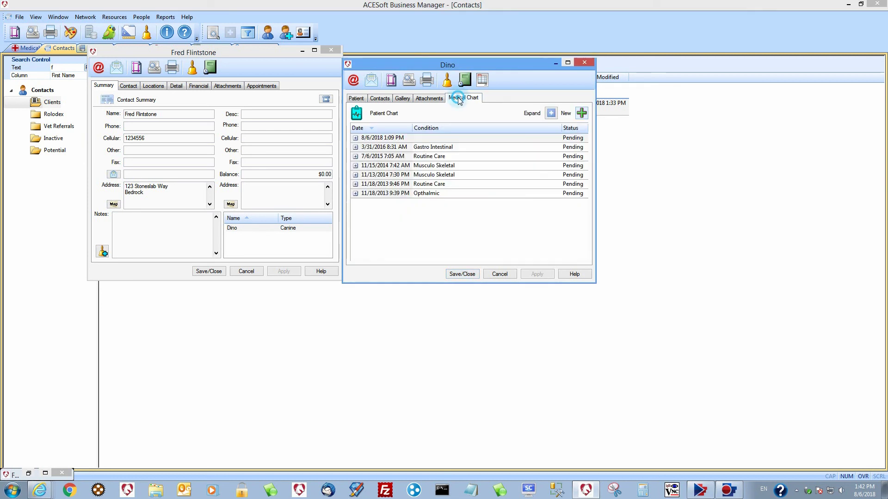
{"action": "left_click", "coordinate": [582, 114]}
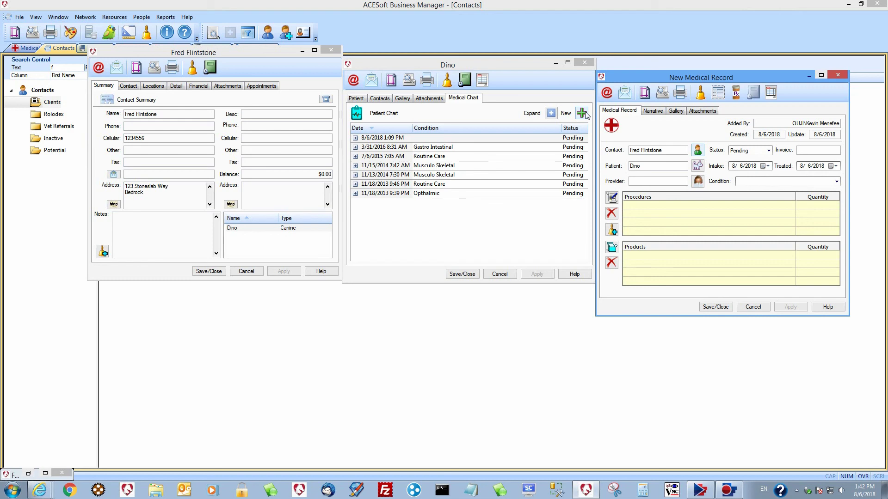
{"action": "left_click", "coordinate": [331, 50]}
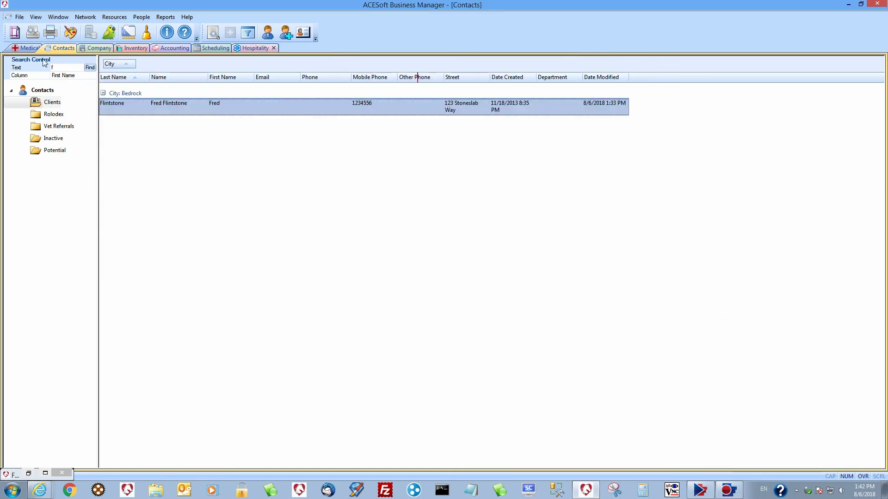
Step: Show the Patients list in Medical with the search text cleared, and move the Contact Name column ahead of Contact Last Name
{"action": "left_click", "coordinate": [20, 48]}
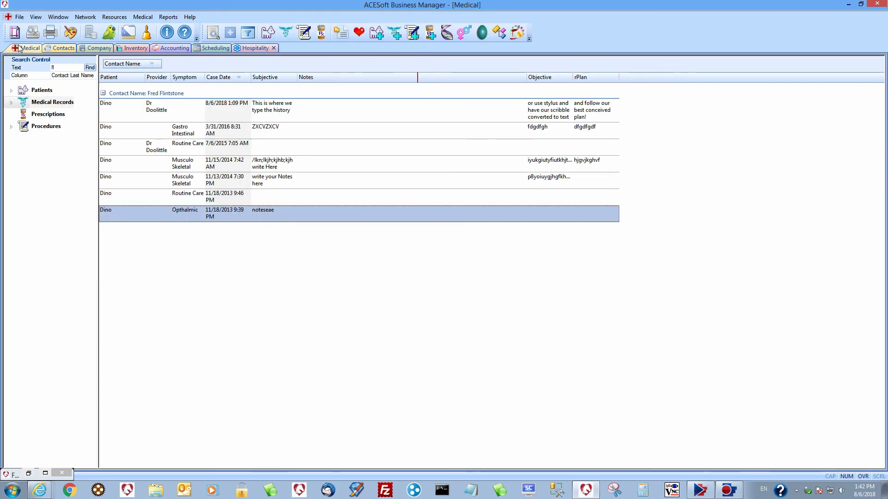
{"action": "left_click", "coordinate": [41, 91]}
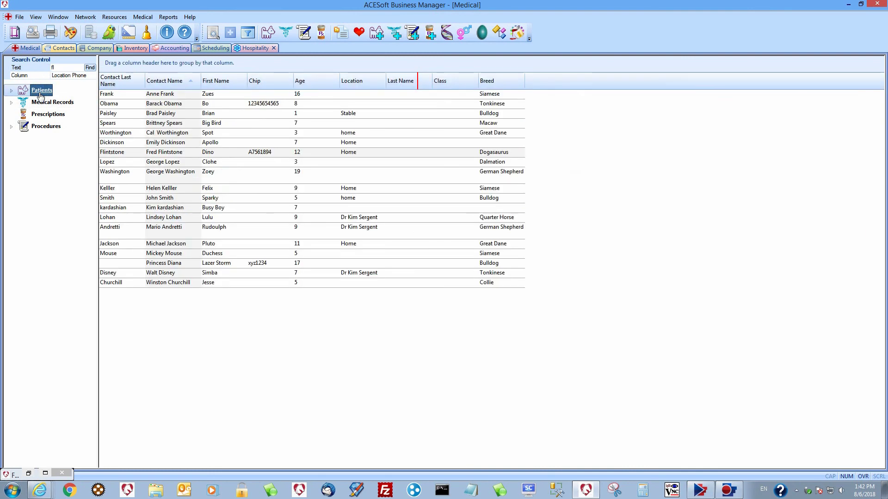
{"action": "left_click", "coordinate": [59, 67]}
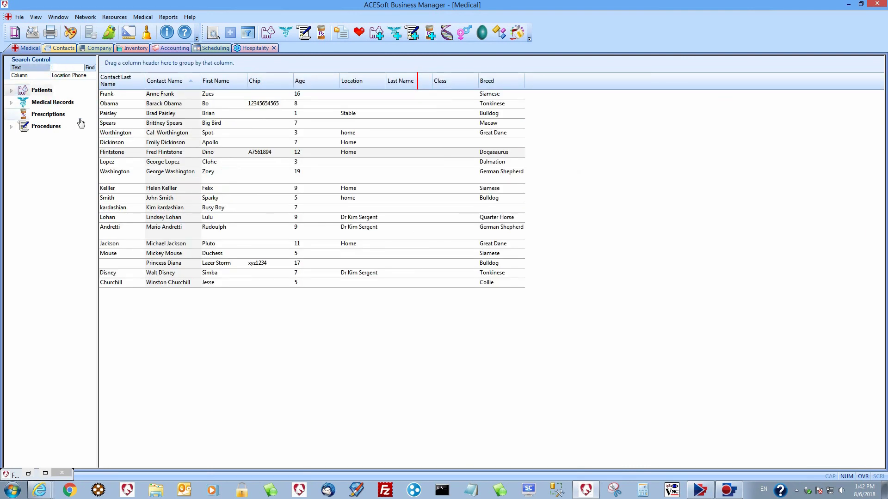
{"action": "left_click_drag", "start_coordinate": [116, 81], "coordinate": [146, 77]}
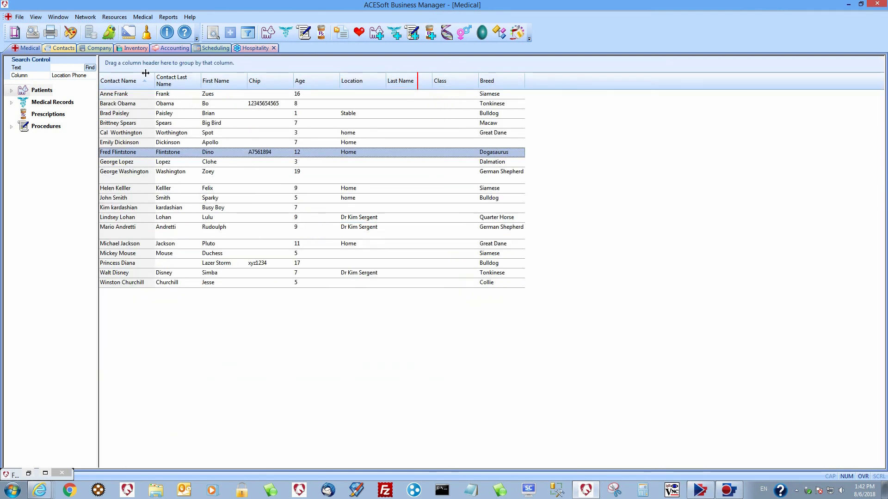
Step: Sort the patient list by First Name, by Contact Name, and finally by Contact Last Name
{"action": "left_click", "coordinate": [223, 81]}
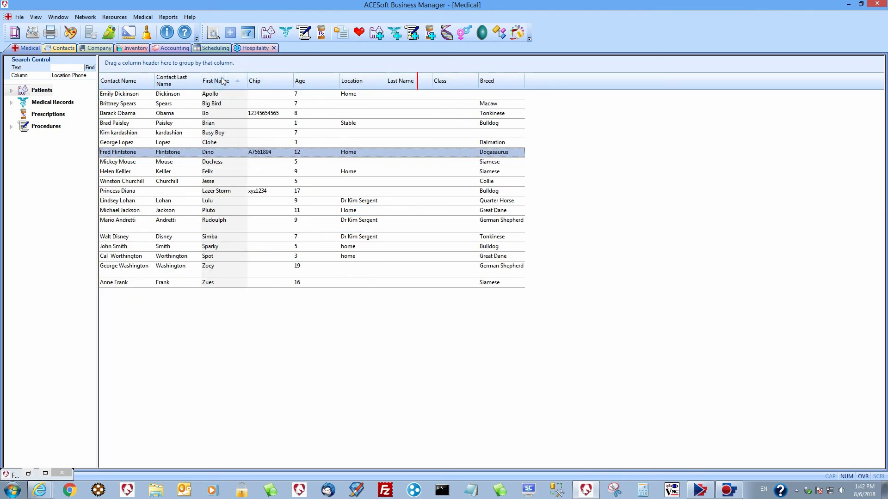
{"action": "left_click", "coordinate": [132, 82]}
{"action": "left_click", "coordinate": [178, 82]}
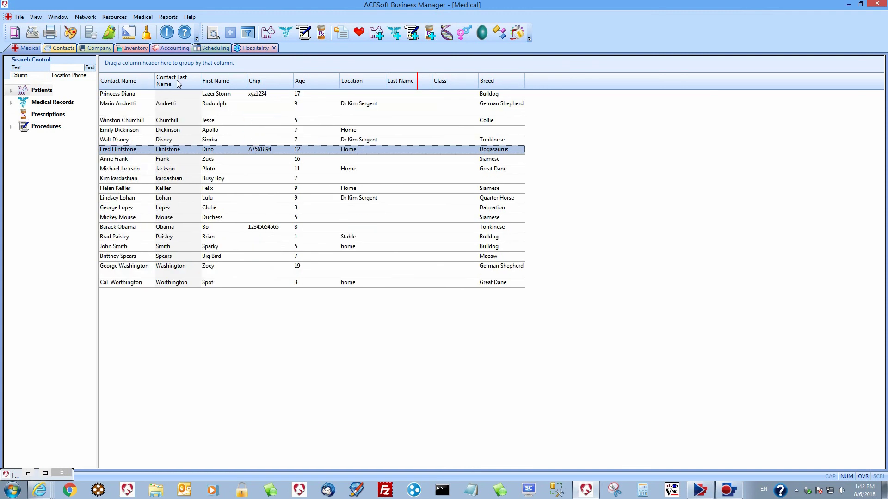
Step: Open a blank new medical record from Rudoulph's medical chart, and close the patient windows
{"action": "double_click", "coordinate": [164, 107]}
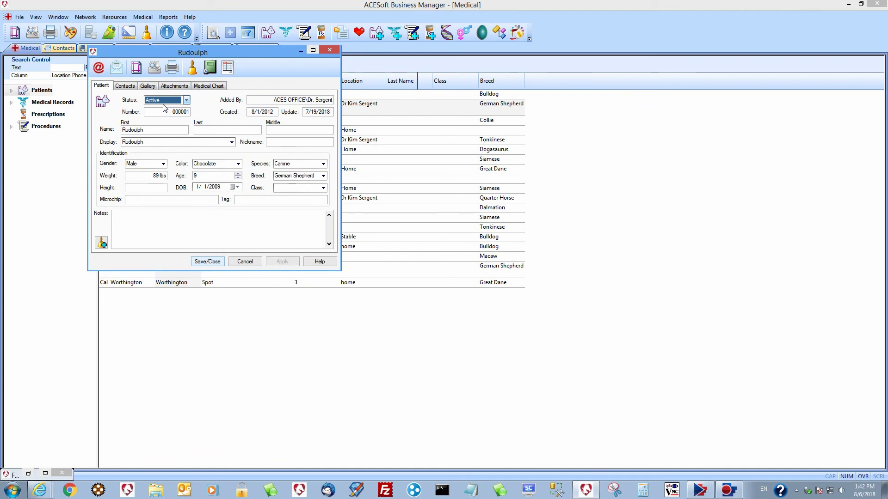
{"action": "left_click", "coordinate": [207, 89]}
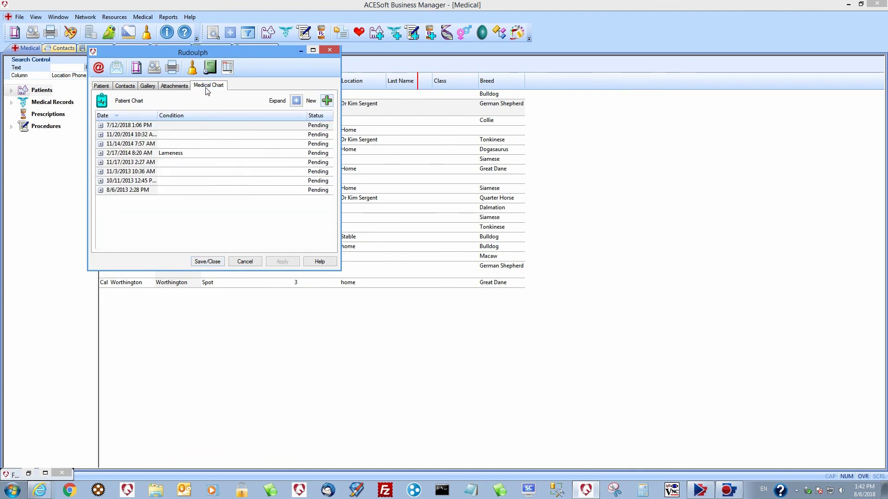
{"action": "left_click", "coordinate": [327, 100]}
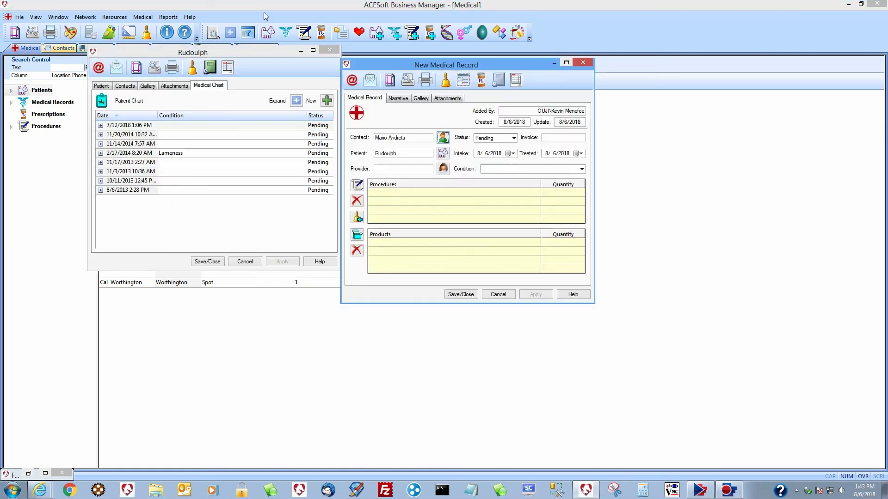
{"action": "left_click", "coordinate": [330, 50]}
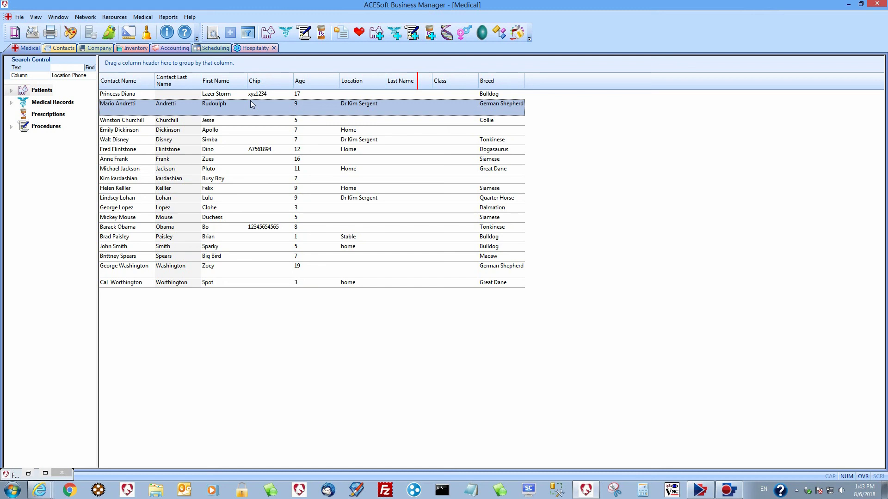
Step: Browse the Medical Records, Prescriptions and Procedures lists in the Medical module
{"action": "left_click", "coordinate": [71, 103]}
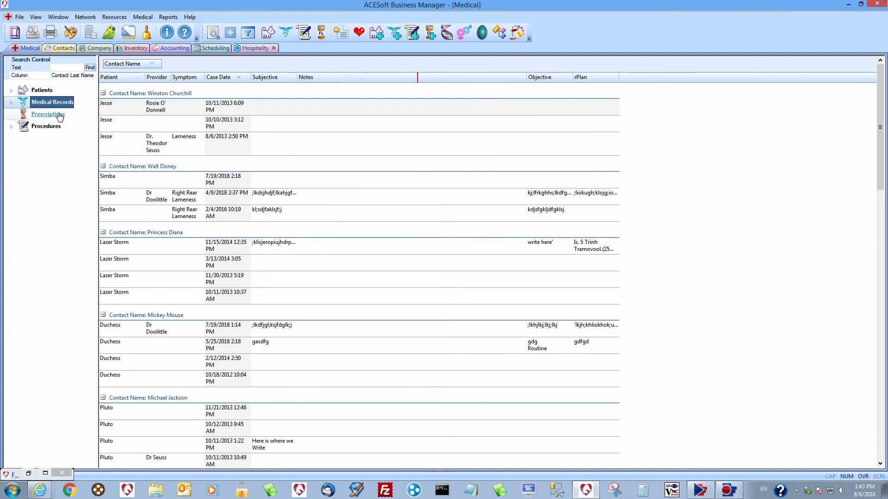
{"action": "left_click", "coordinate": [60, 115]}
{"action": "left_click", "coordinate": [53, 129]}
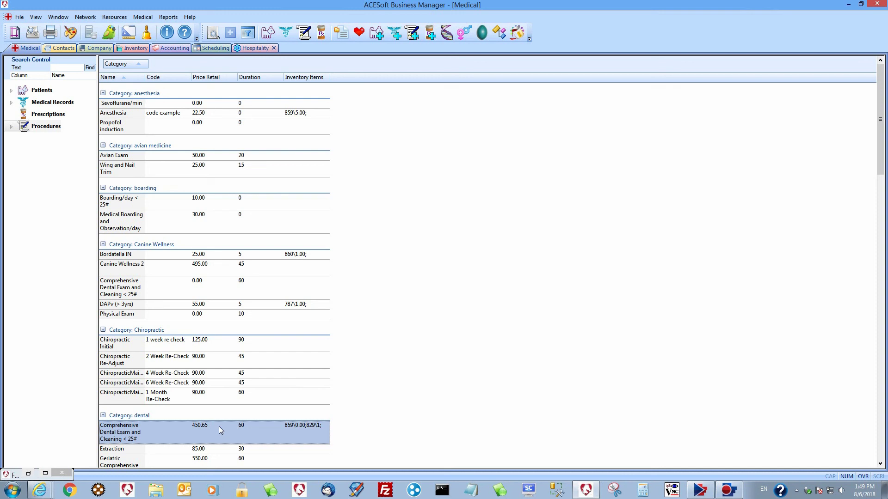
Step: Review the material, time and cost matrix of the dental procedure Comprehensive Dental Exam and Cleaning < 25#, and close it unchanged
{"action": "double_click", "coordinate": [219, 427]}
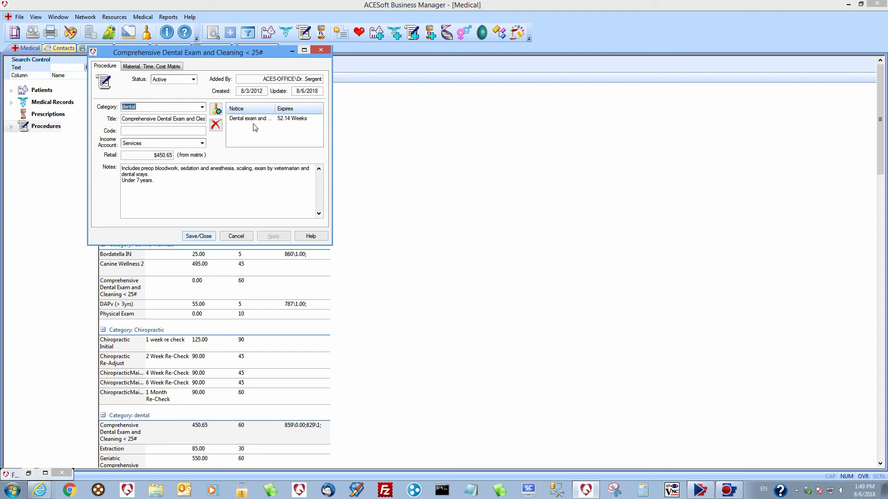
{"action": "left_click", "coordinate": [133, 67]}
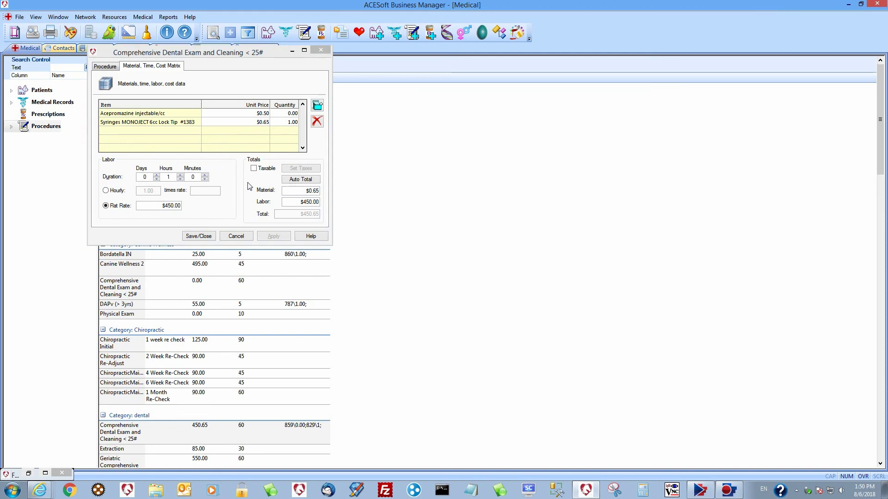
{"action": "left_click", "coordinate": [249, 186]}
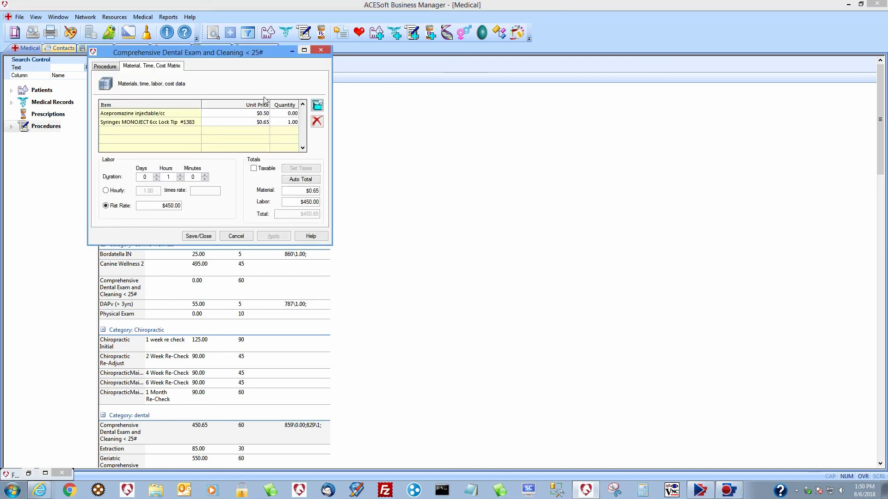
{"action": "left_click", "coordinate": [323, 51]}
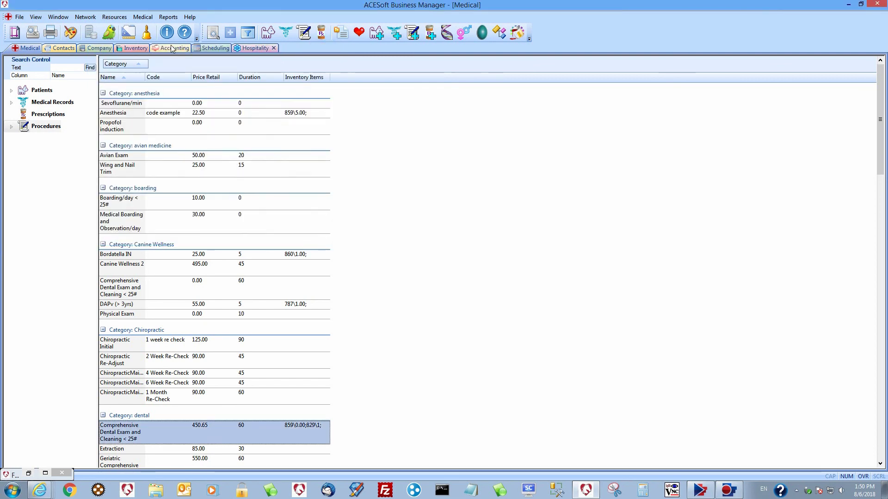
Step: Display the Products list in Inventory, followed by the Accounts list in Accounting
{"action": "left_click", "coordinate": [133, 50]}
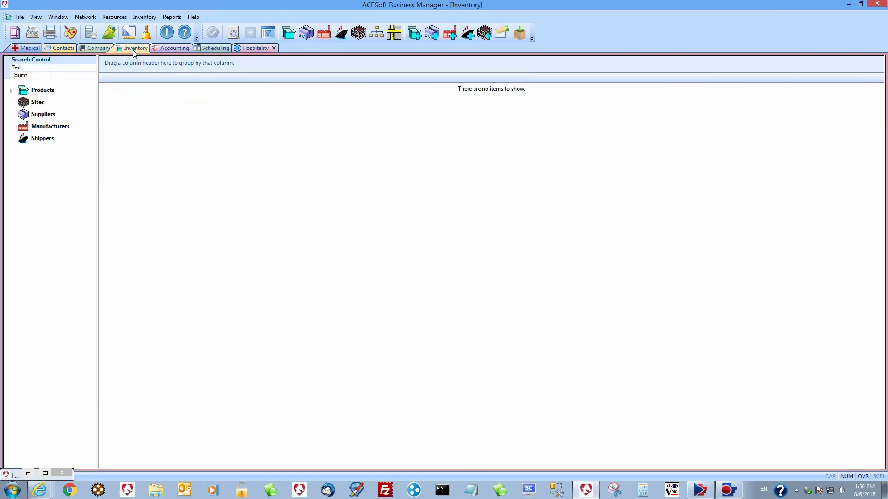
{"action": "left_click", "coordinate": [48, 91]}
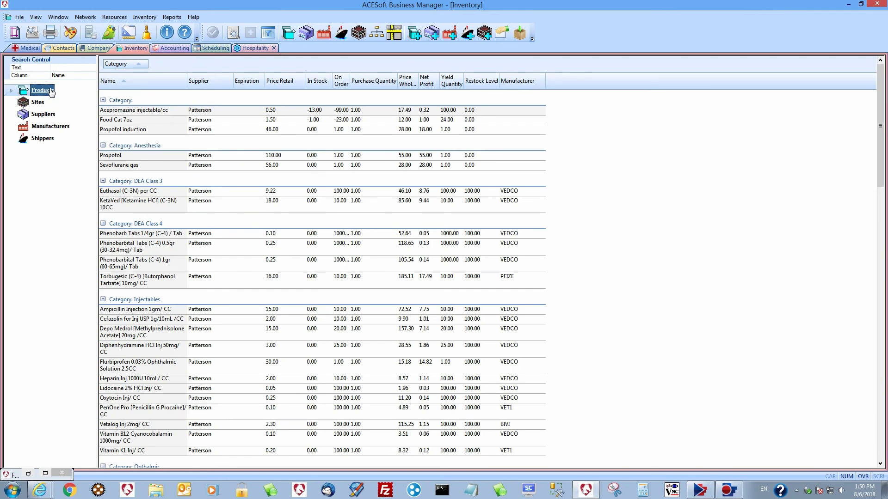
{"action": "left_click", "coordinate": [51, 93]}
{"action": "left_click", "coordinate": [170, 48]}
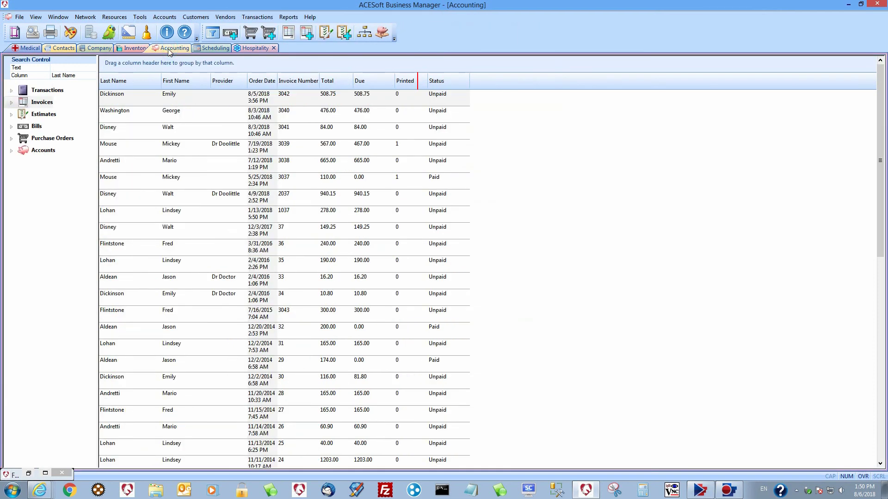
{"action": "left_click", "coordinate": [32, 153]}
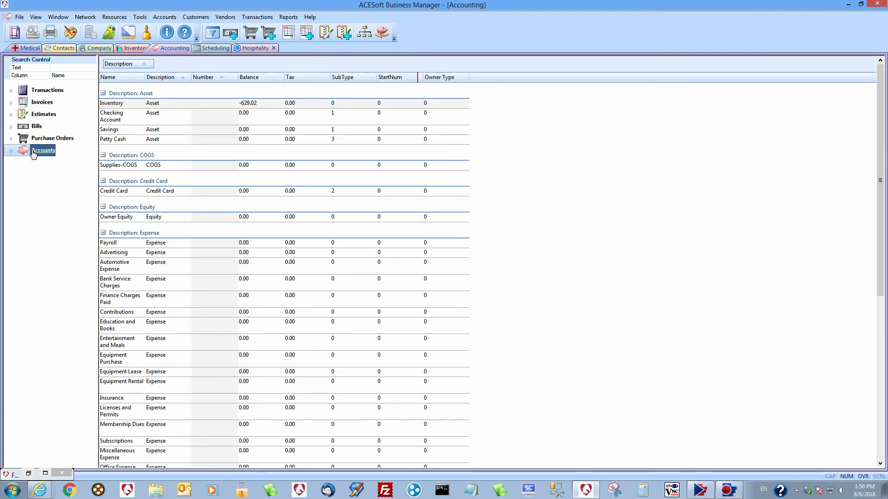